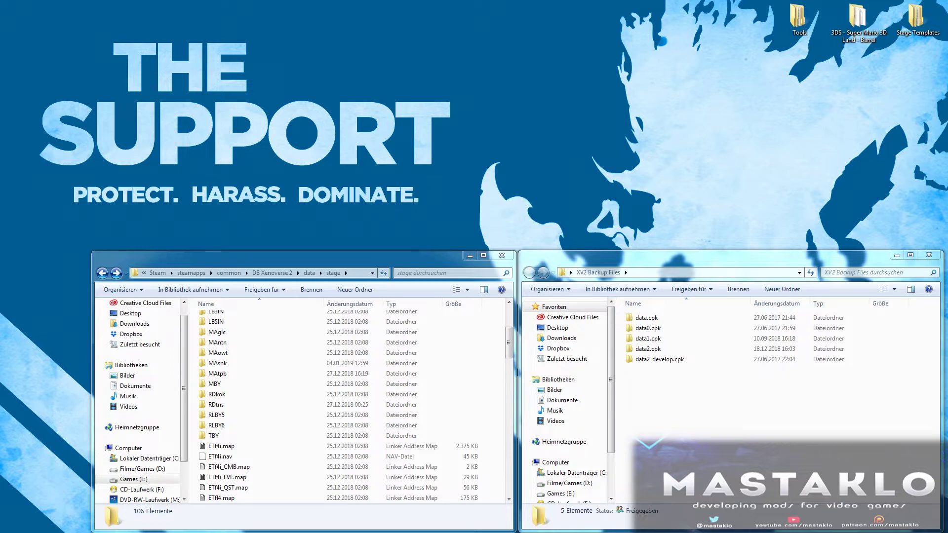
- Copy the BFten folder from the backup's data.cpk\data\stage folder into the game's data\stage folder
{"action": "double_click", "coordinate": [648, 318]}
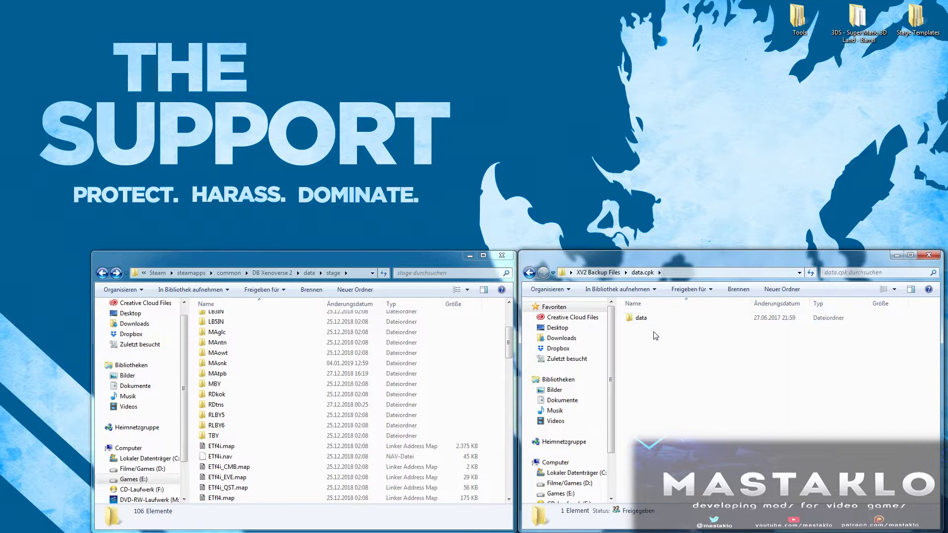
{"action": "double_click", "coordinate": [642, 319]}
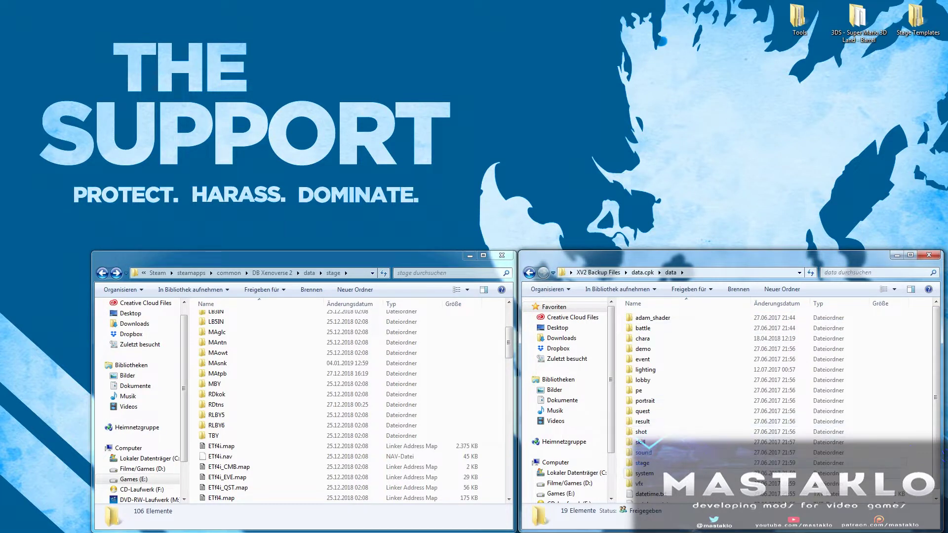
{"action": "double_click", "coordinate": [642, 463]}
{"action": "left_click", "coordinate": [656, 384]}
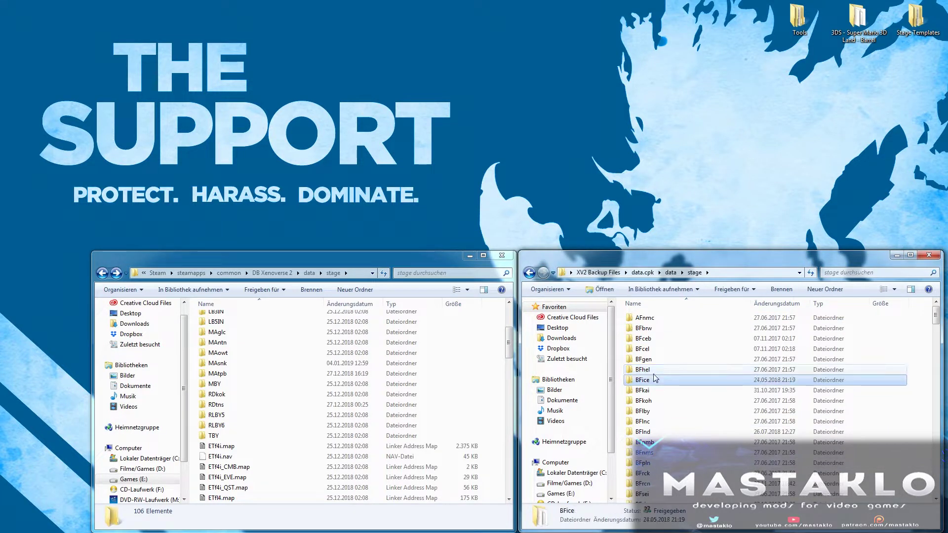
{"action": "left_click", "coordinate": [656, 315]}
{"action": "left_click_drag", "start_coordinate": [656, 315], "coordinate": [476, 340]}
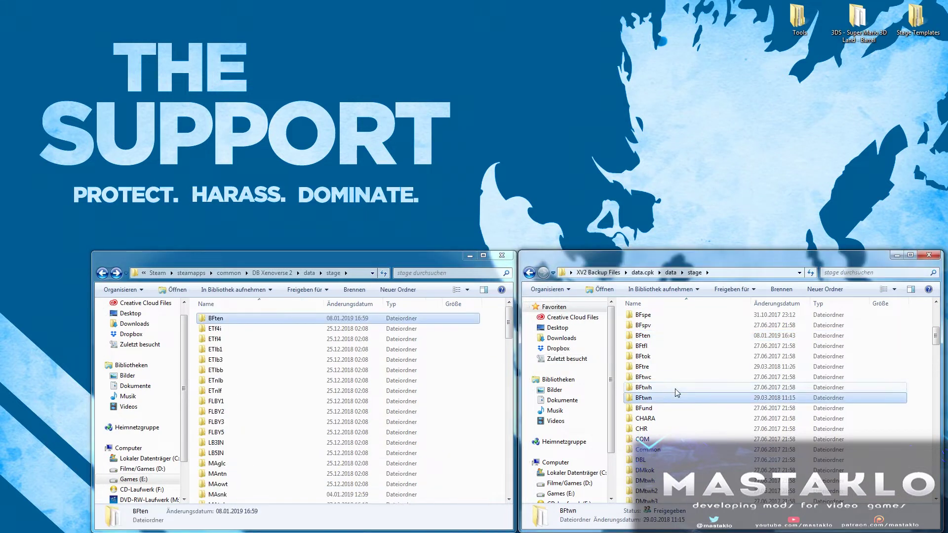
- Copy BFten.map from the backup stage folder into the game's stage folder and close the backup window
{"action": "double_click", "coordinate": [651, 316]}
{"action": "left_click_drag", "start_coordinate": [650, 315], "coordinate": [504, 356]}
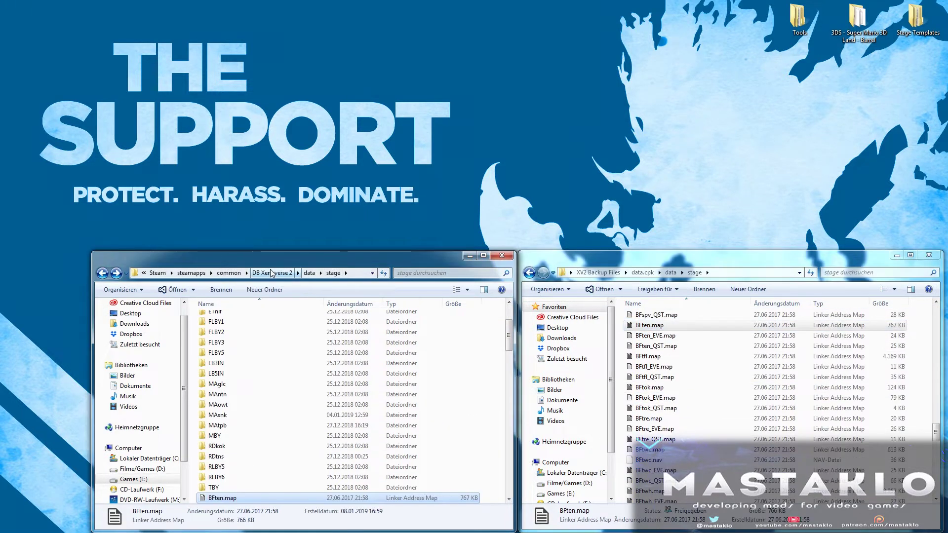
{"action": "left_click", "coordinate": [928, 254]}
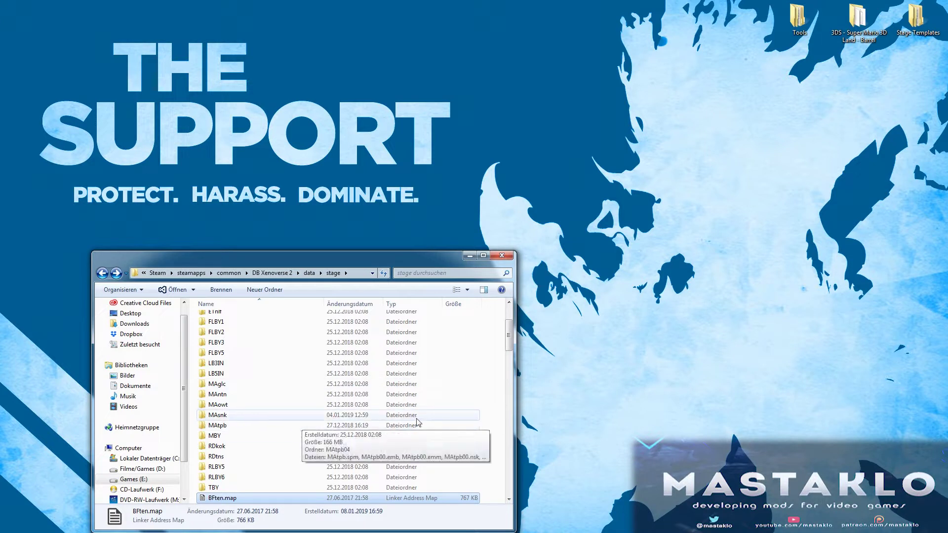
- Examine the numbering of the NSK files in the game's BFten folder, and return to the stage folder
{"action": "scroll", "coordinate": [244, 346], "scroll_direction": "up", "scroll_amount": 3}
{"action": "double_click", "coordinate": [242, 321]}
{"action": "scroll", "coordinate": [286, 389], "scroll_direction": "down", "scroll_amount": 4}
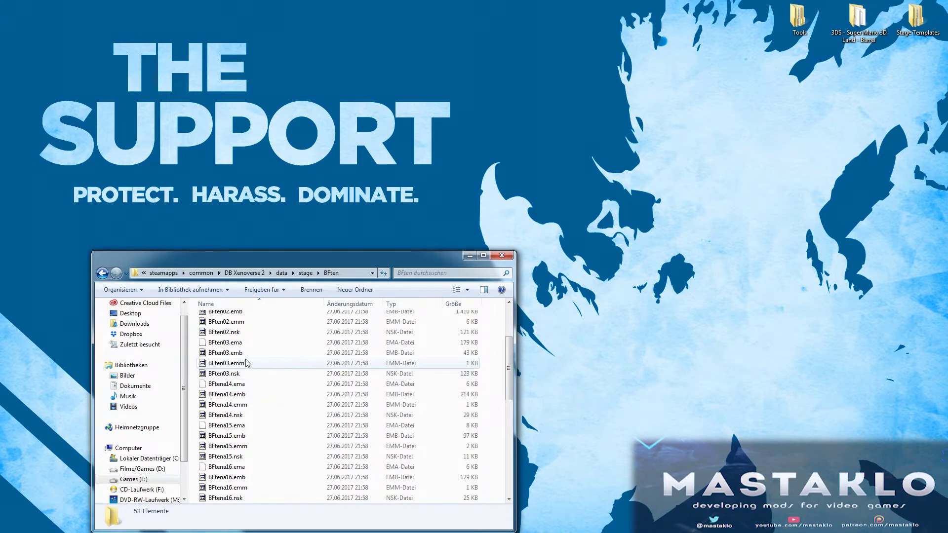
{"action": "left_click", "coordinate": [236, 374]}
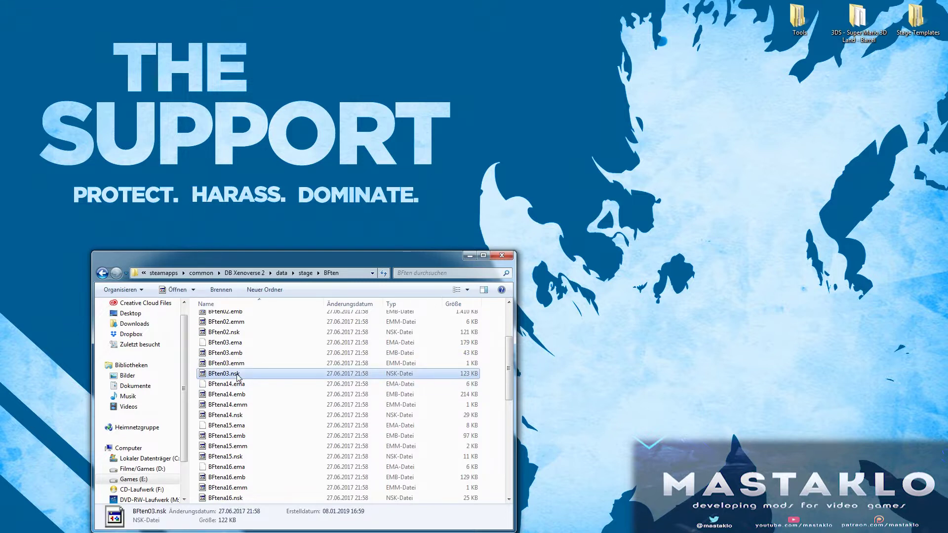
{"action": "left_click", "coordinate": [232, 382]}
{"action": "left_click", "coordinate": [231, 378]}
{"action": "key", "text": "BackSpace"}
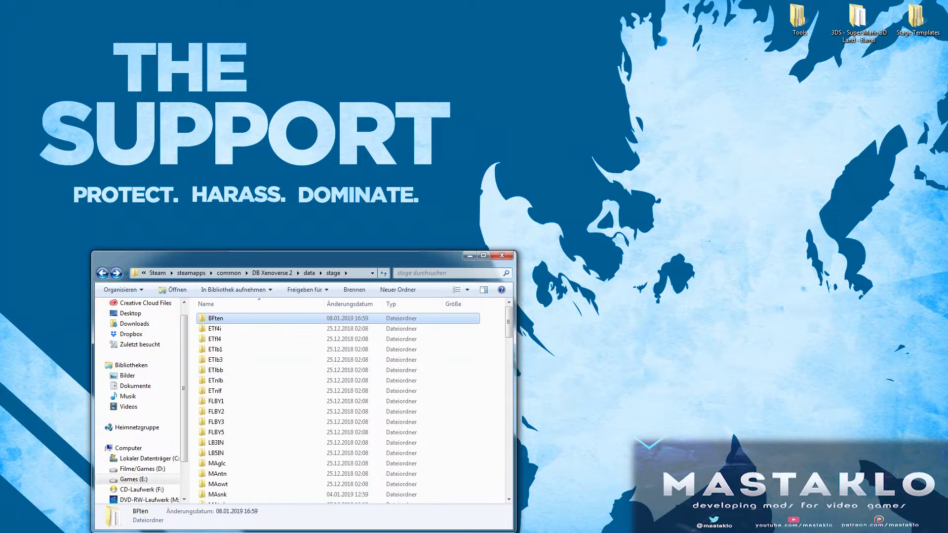
- Open the XenoXMLConverter folder inside Tools and delete the old BFten folder, BFten.map and BFten.map.xml
{"action": "double_click", "coordinate": [798, 19]}
{"action": "double_click", "coordinate": [667, 339]}
{"action": "left_click_drag", "start_coordinate": [673, 374], "coordinate": [652, 318]}
{"action": "left_click", "coordinate": [667, 350], "text": "ctrl"}
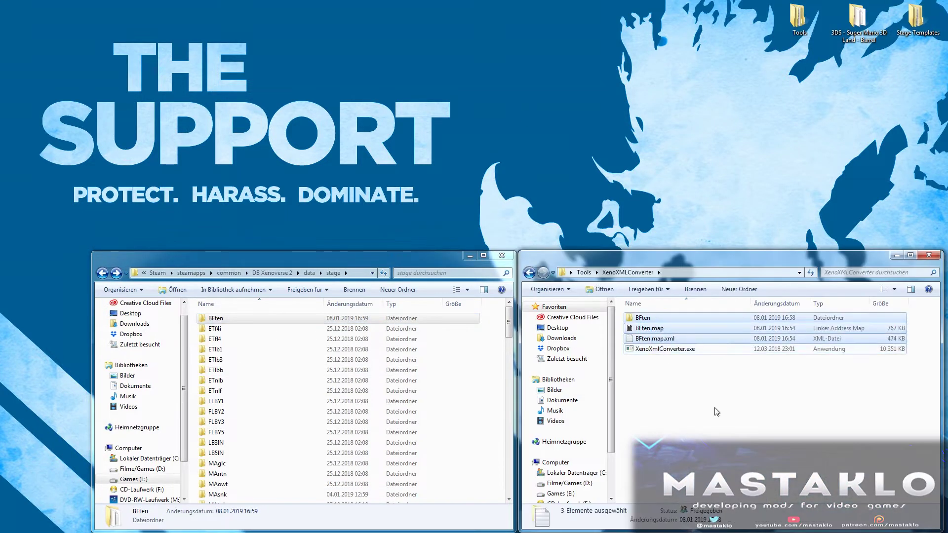
{"action": "key", "text": "Delete"}
- Copy the game's BFten.map into the XenoXMLConverter folder and convert it to XML with XenoXmlConverter.exe
{"action": "left_click", "coordinate": [282, 392]}
{"action": "scroll", "coordinate": [282, 435], "scroll_direction": "down", "scroll_amount": 5}
{"action": "left_click_drag", "start_coordinate": [277, 427], "coordinate": [637, 373]}
{"action": "left_click_drag", "start_coordinate": [656, 319], "coordinate": [658, 330]}
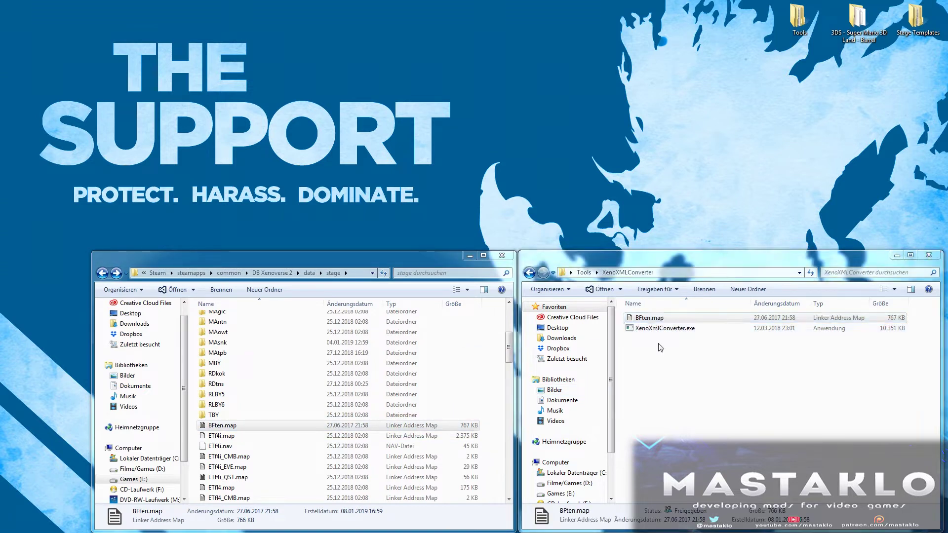
- Open BFten.map.xml, collapse its other sections and add an empty line after the last Object entry in ListObject
{"action": "double_click", "coordinate": [657, 339]}
{"action": "left_click", "coordinate": [37, 68]}
{"action": "left_click", "coordinate": [37, 77]}
{"action": "left_click", "coordinate": [37, 85]}
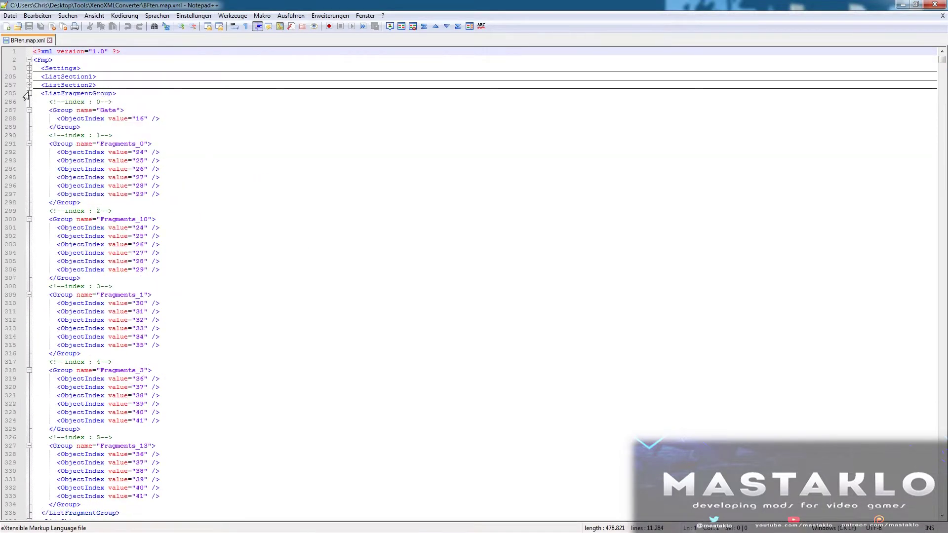
{"action": "left_click", "coordinate": [37, 93]}
{"action": "left_click", "coordinate": [37, 102]}
{"action": "left_click", "coordinate": [37, 110]}
{"action": "left_click", "coordinate": [37, 118]}
{"action": "left_click", "coordinate": [37, 102]}
{"action": "left_click_drag", "start_coordinate": [941, 59], "coordinate": [941, 514]}
{"action": "left_click", "coordinate": [110, 471]}
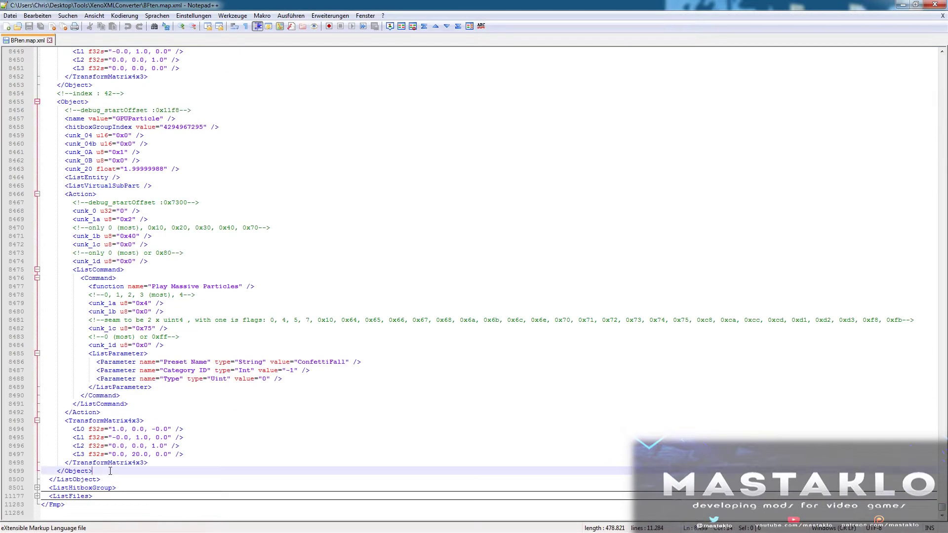
{"action": "key", "text": "Return"}
- Open Object Entry Template.xml from the map stuff folder in Stage Templates
{"action": "left_click", "coordinate": [902, 4]}
{"action": "double_click", "coordinate": [917, 18]}
{"action": "left_click_drag", "start_coordinate": [588, 103], "coordinate": [286, 12]}
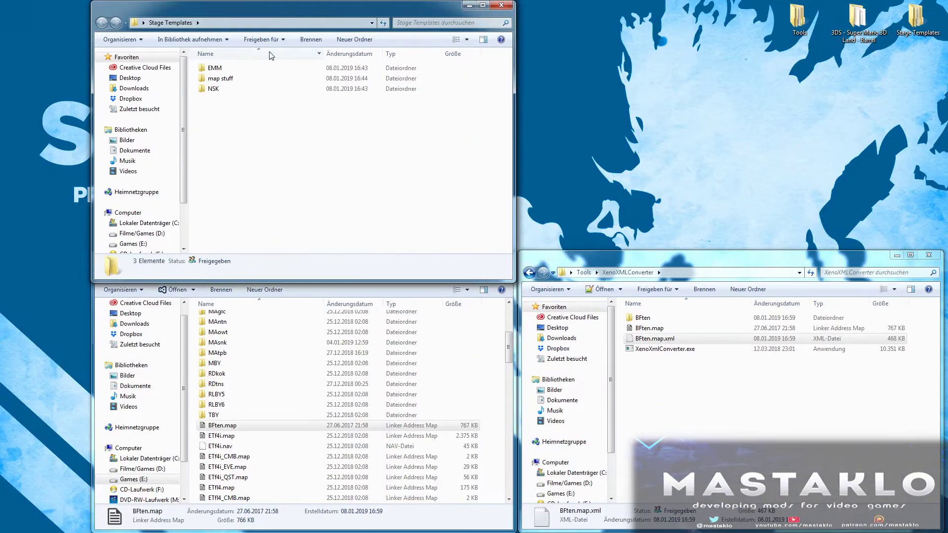
{"action": "double_click", "coordinate": [228, 80]}
{"action": "double_click", "coordinate": [229, 68]}
- Replace every XXyyyZZ in the object template with BFten04 and every remaining XXyyy with BFten
{"action": "double_click", "coordinate": [151, 185]}
{"action": "key", "text": "ctrl+h"}
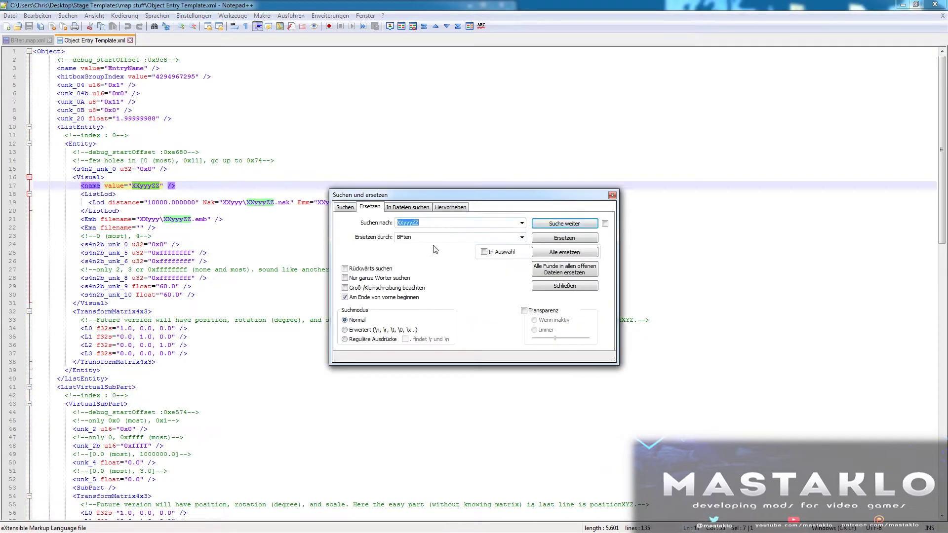
{"action": "left_click", "coordinate": [565, 252]}
{"action": "left_click", "coordinate": [439, 225]}
{"action": "key", "text": "BackSpace"}
{"action": "key", "text": "BackSpace"}
{"action": "left_click", "coordinate": [436, 237]}
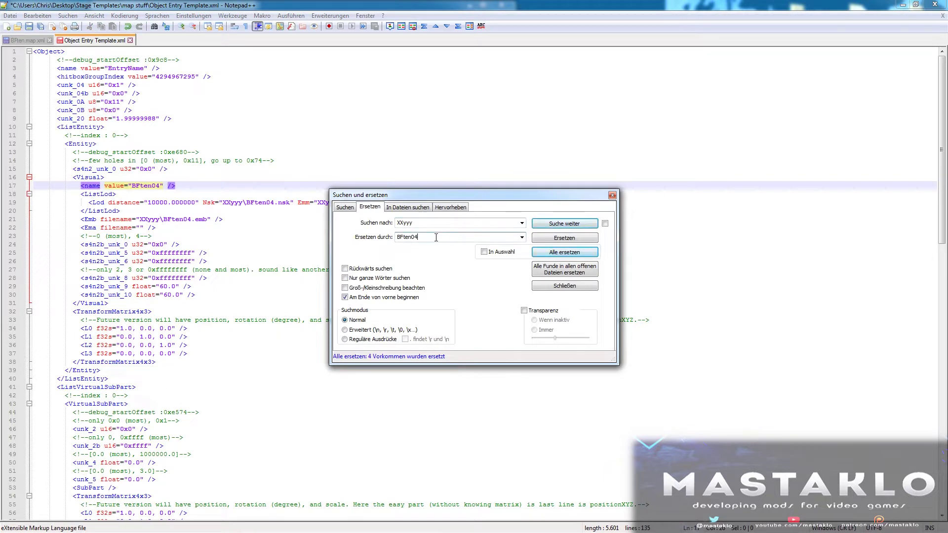
{"action": "left_click", "coordinate": [566, 252]}
{"action": "left_click", "coordinate": [612, 195]}
- Paste the entire edited template after the last Object in BFten.map.xml, save it, and close the editor without saving the template
{"action": "key", "text": "ctrl+a"}
{"action": "key", "text": "ctrl+c"}
{"action": "left_click", "coordinate": [28, 40]}
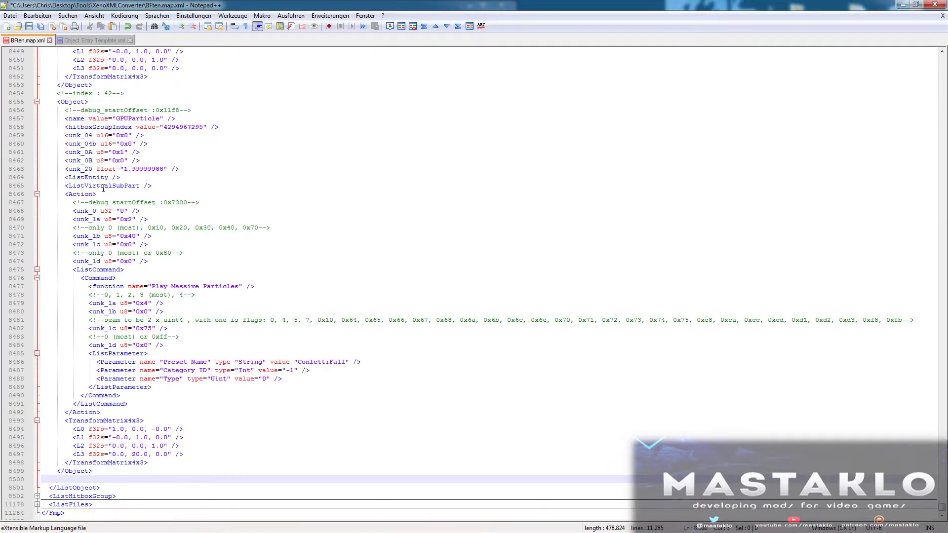
{"action": "key", "text": "ctrl+v"}
{"action": "key", "text": "ctrl+s"}
{"action": "left_click", "coordinate": [50, 40]}
{"action": "middle_click", "coordinate": [53, 42]}
{"action": "left_click", "coordinate": [509, 305]}
{"action": "left_click", "coordinate": [934, 4]}
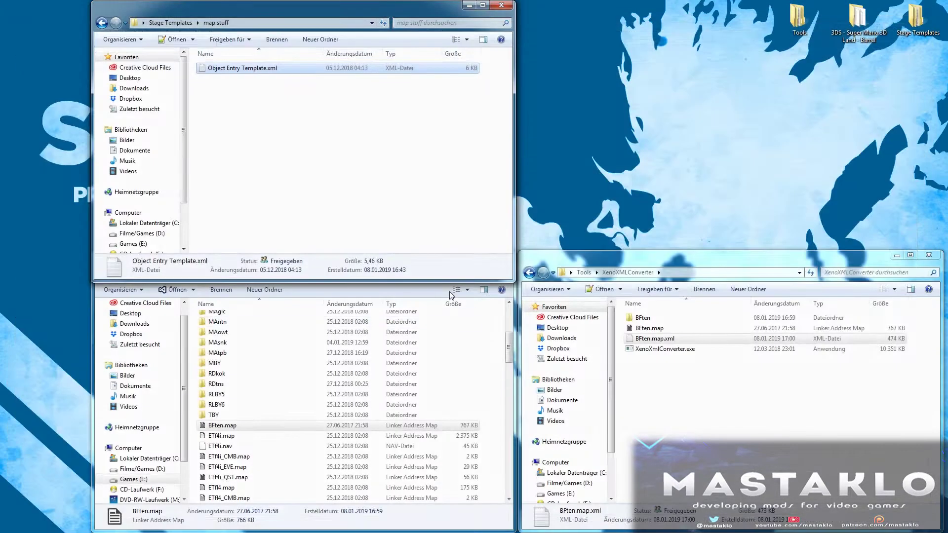
- Convert BFten.map.xml back to BFten.map and copy it over the existing file in the game's stage folder
{"action": "left_click", "coordinate": [651, 376]}
{"action": "left_click_drag", "start_coordinate": [654, 339], "coordinate": [346, 435]}
{"action": "left_click", "coordinate": [652, 329]}
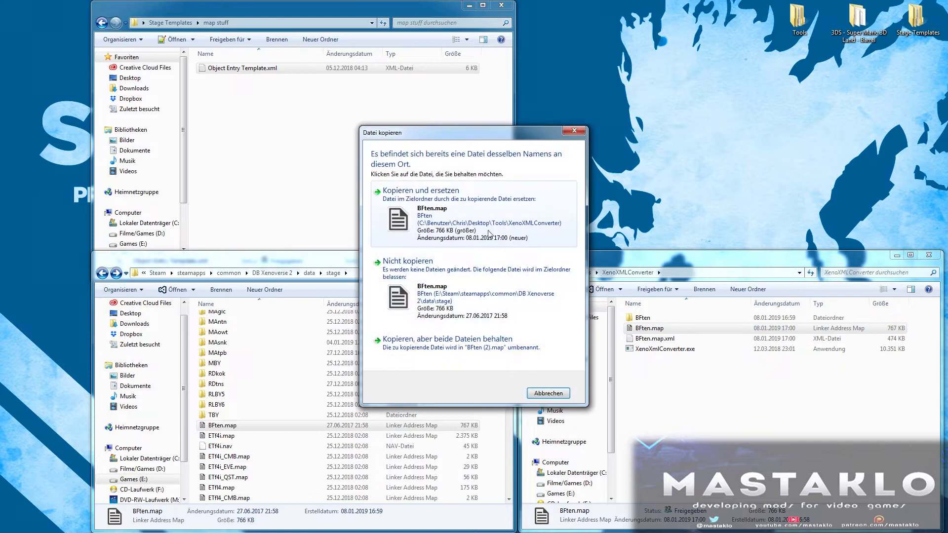
{"action": "left_click", "coordinate": [483, 227]}
- Copy BFten01.nsk from the game's BFten folder into the NSKPack folder and unpack it with nskpack.exe
{"action": "left_click_drag", "start_coordinate": [510, 355], "coordinate": [510, 329]}
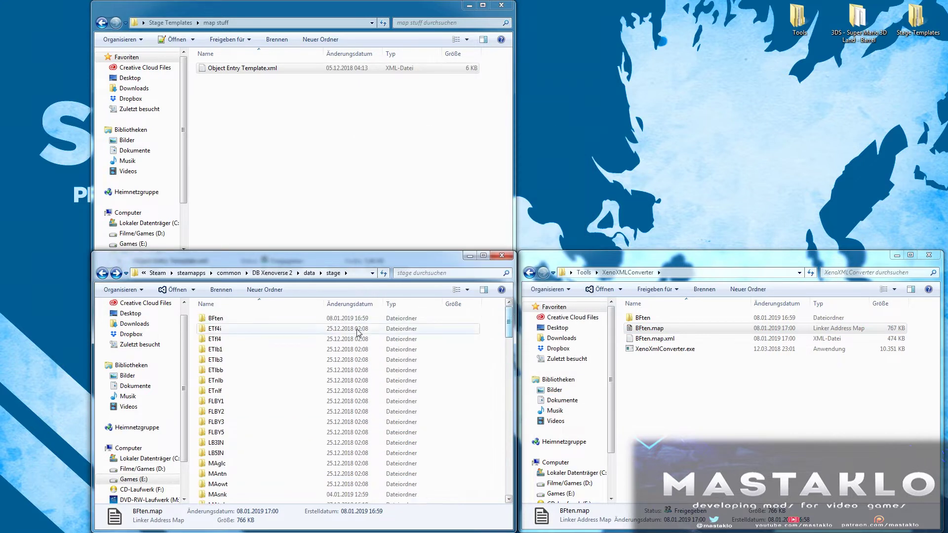
{"action": "double_click", "coordinate": [239, 320]}
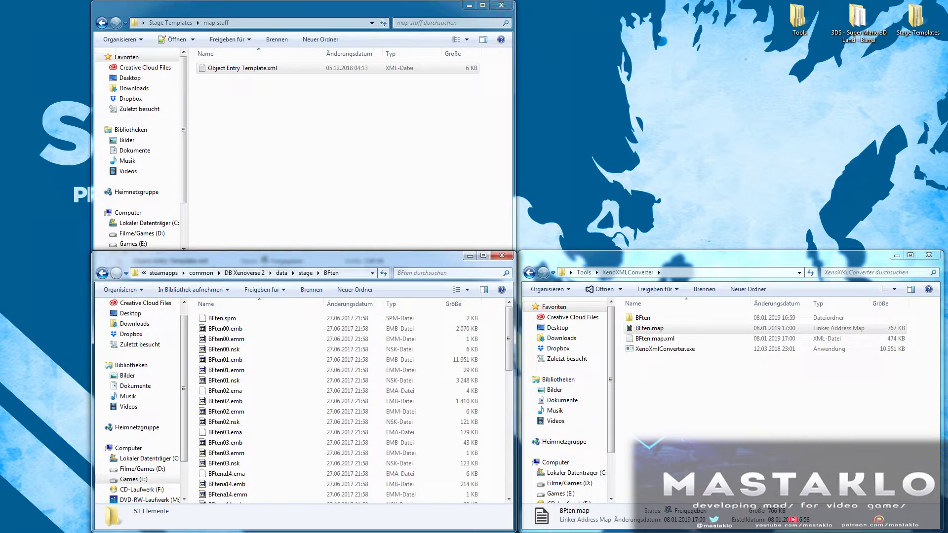
{"action": "left_click", "coordinate": [233, 382]}
{"action": "key", "text": "alt+Left"}
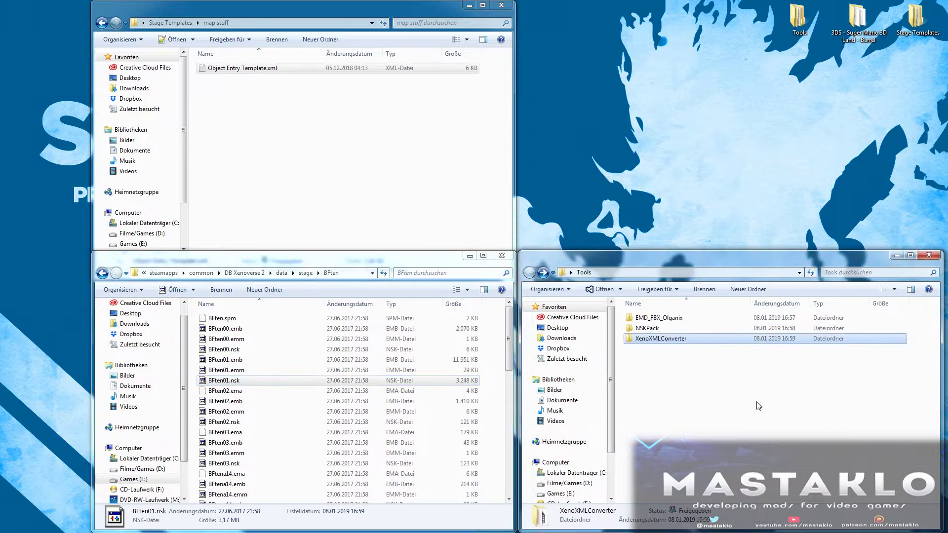
{"action": "double_click", "coordinate": [657, 327]}
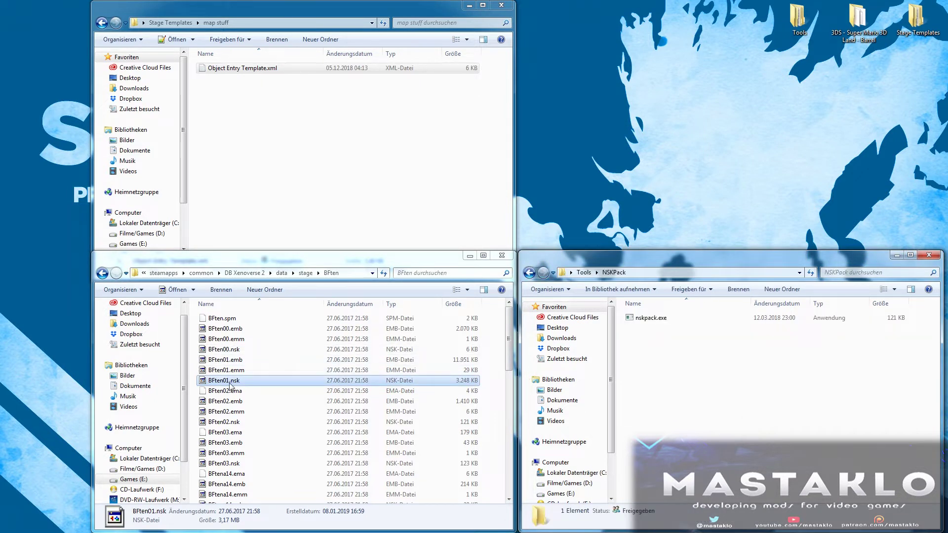
{"action": "right_click_drag", "start_coordinate": [276, 380], "coordinate": [691, 336]}
{"action": "left_click", "coordinate": [735, 411]}
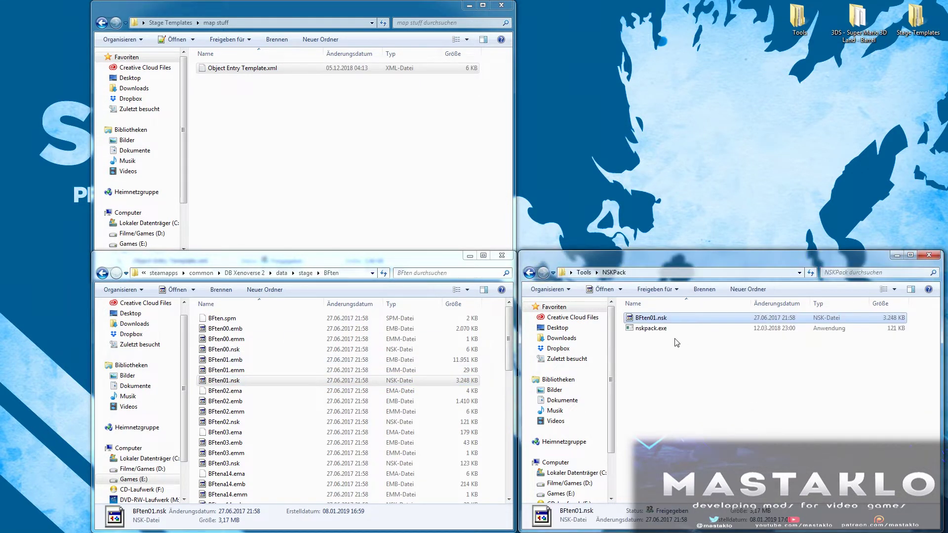
{"action": "left_click", "coordinate": [833, 304]}
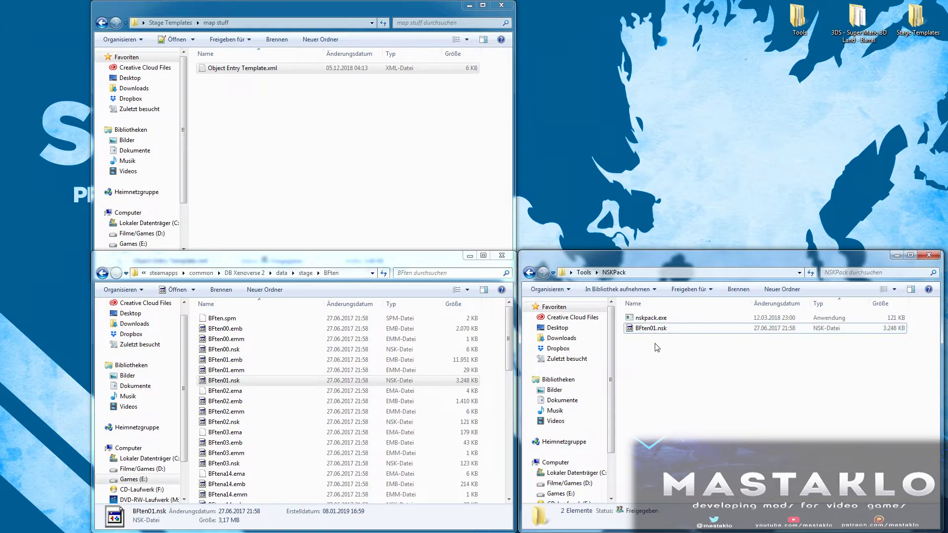
{"action": "left_click_drag", "start_coordinate": [654, 330], "coordinate": [647, 321]}
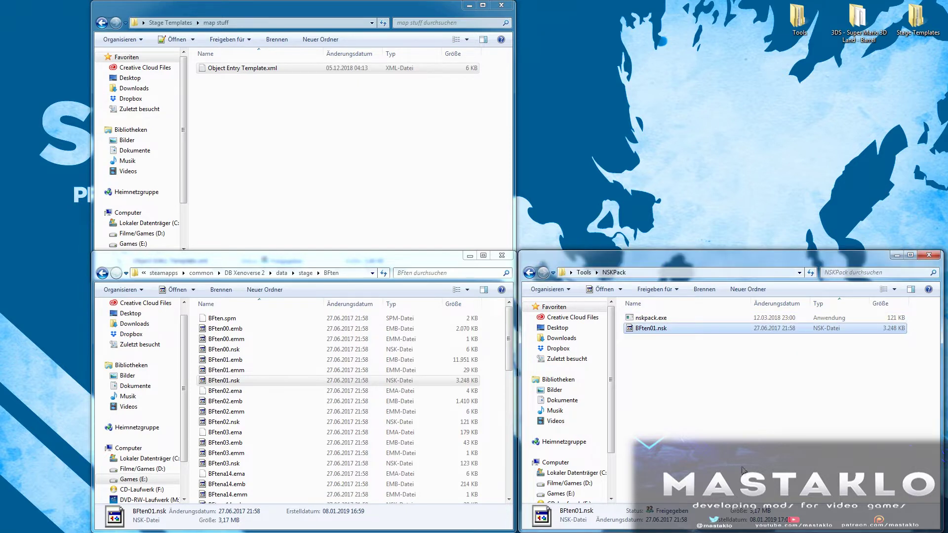
- Copy BFten01.emd and BFten01.esk into the EMD_FBX_Olganix folder and convert them to FBX with emdfbx.exe
{"action": "left_click", "coordinate": [660, 329]}
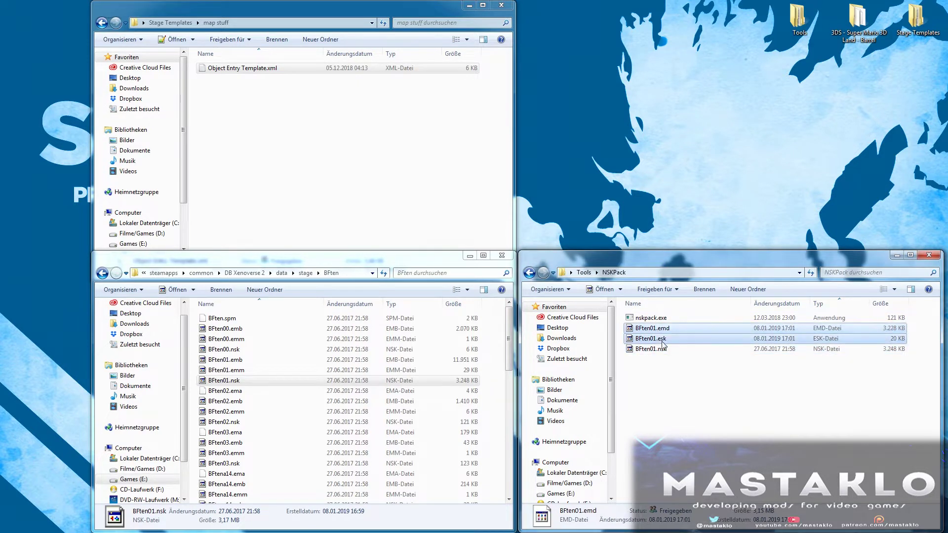
{"action": "key", "text": "BackSpace"}
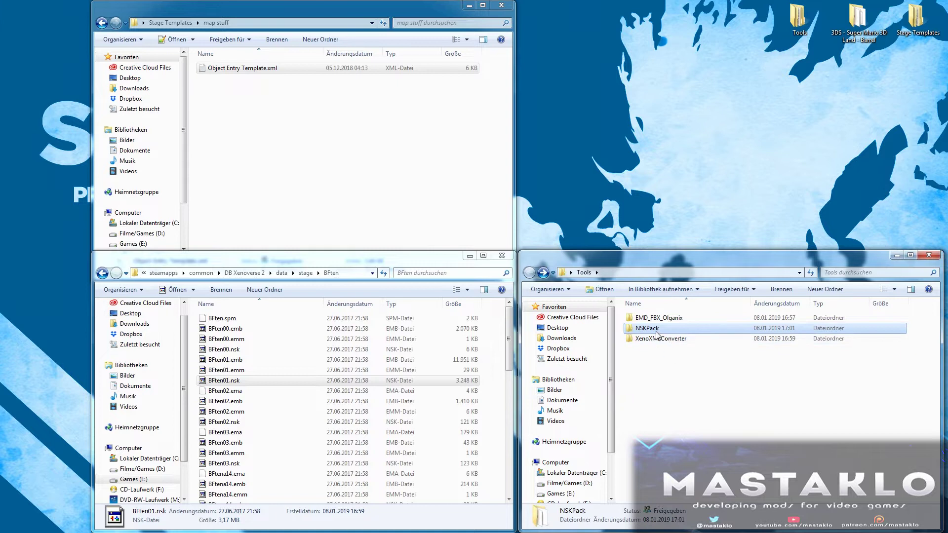
{"action": "double_click", "coordinate": [658, 319]}
{"action": "key", "text": "ctrl+v"}
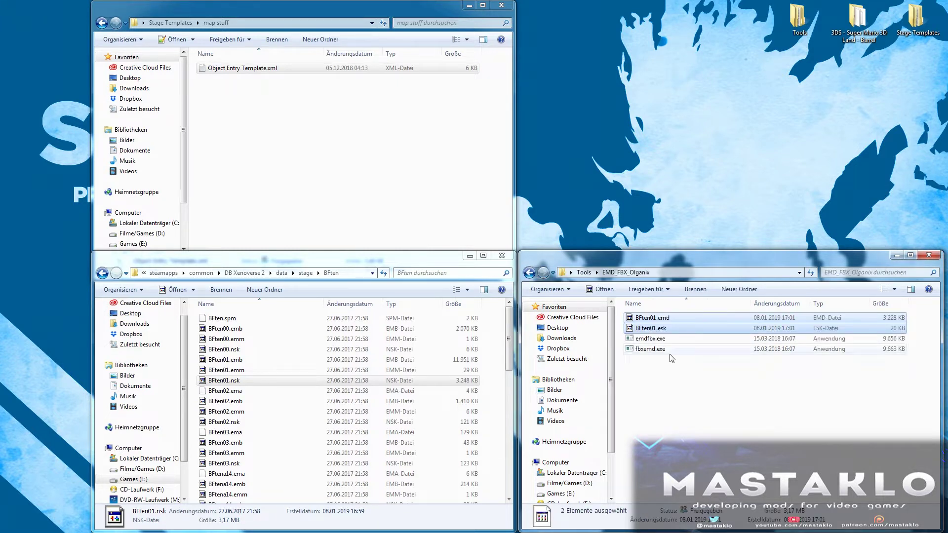
{"action": "left_click", "coordinate": [818, 305]}
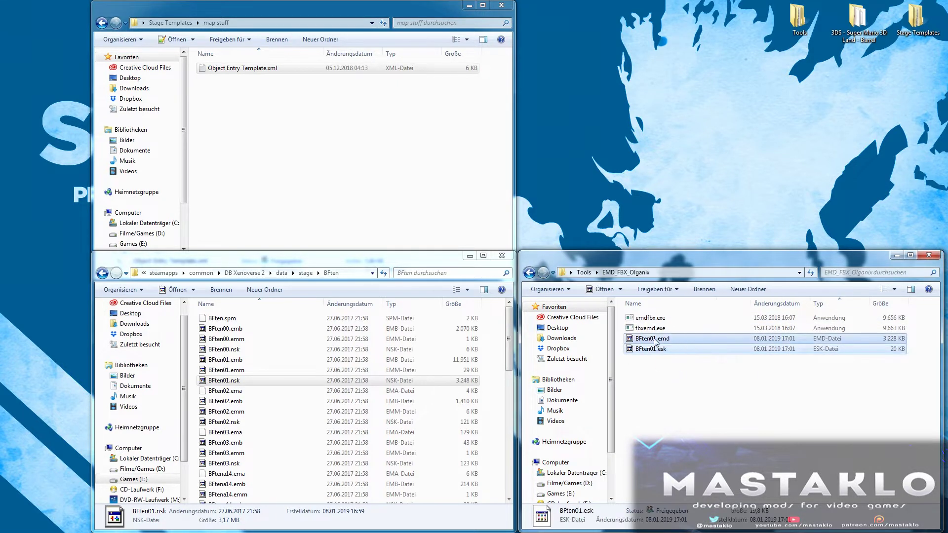
{"action": "left_click_drag", "start_coordinate": [654, 339], "coordinate": [653, 319]}
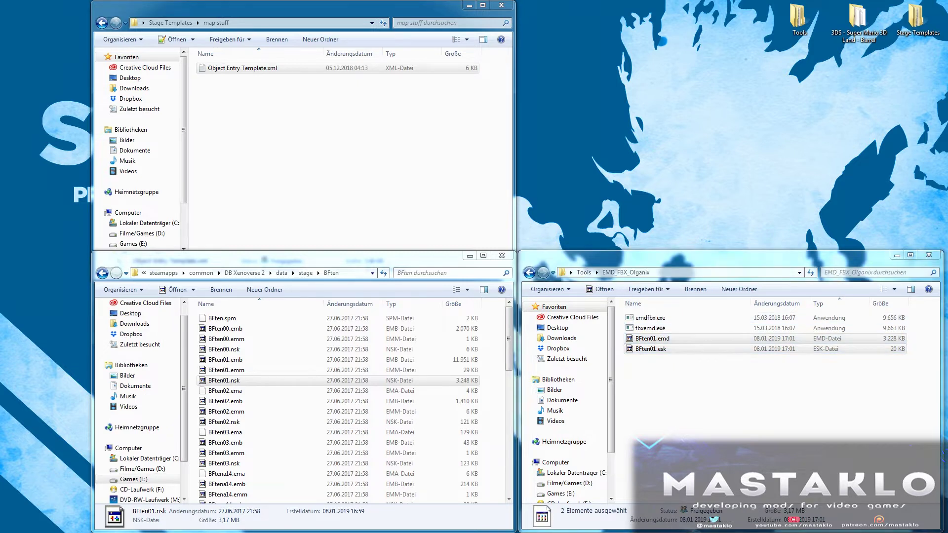
- Switch to 3ds Max and import BFten01.emd.fbx using the Xenoverse preset with file units converted to meters
{"action": "key", "text": "alt+Tab"}
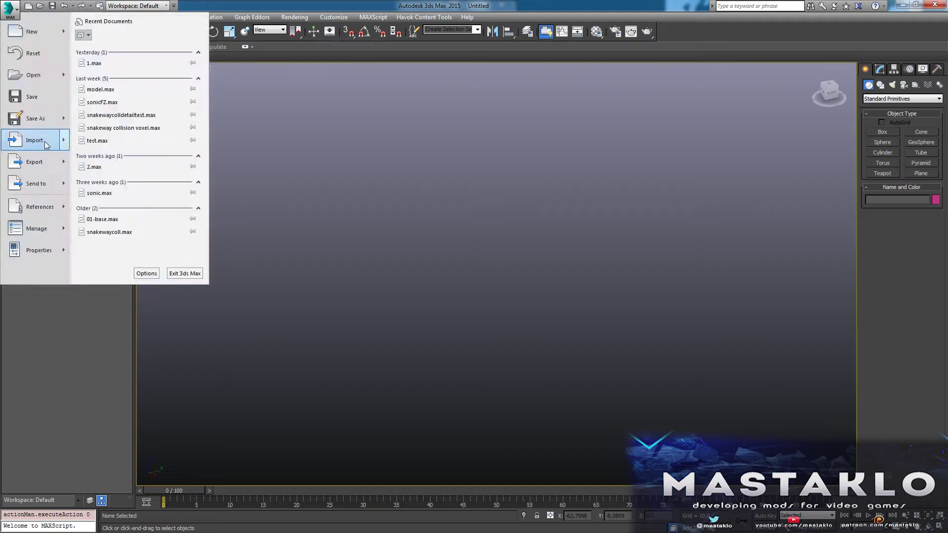
{"action": "left_click", "coordinate": [40, 137]}
{"action": "left_click", "coordinate": [28, 93]}
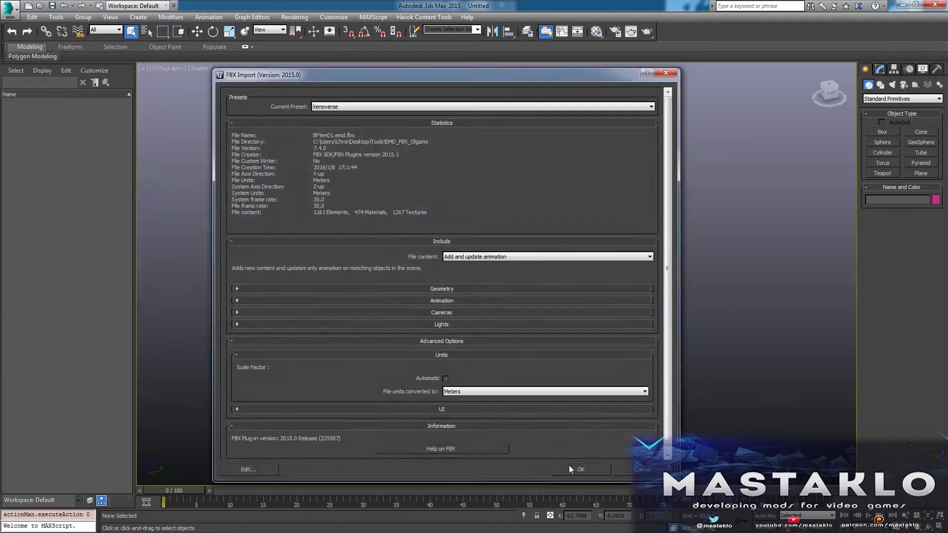
{"action": "left_click", "coordinate": [569, 465]}
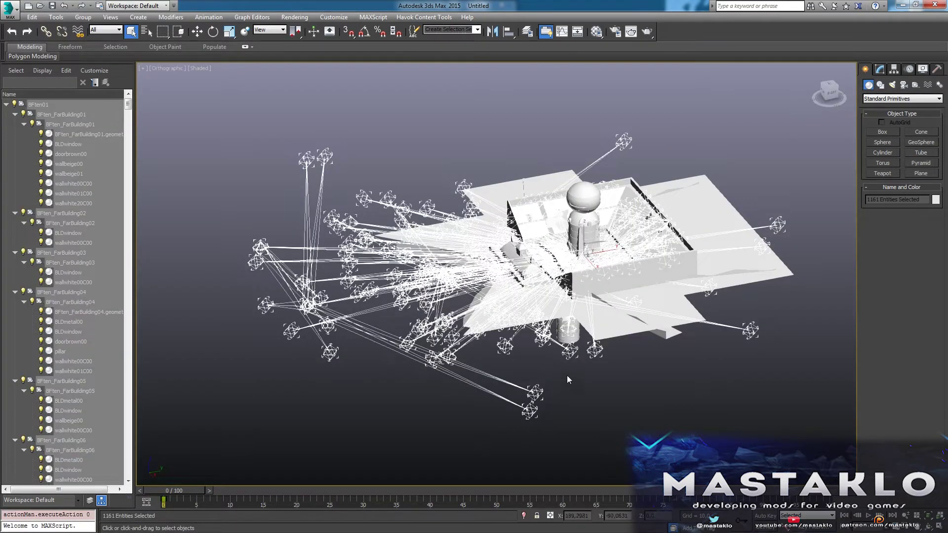
{"action": "scroll", "coordinate": [567, 379], "scroll_direction": "up", "scroll_amount": 1}
{"action": "scroll", "coordinate": [511, 291], "scroll_direction": "up", "scroll_amount": 8}
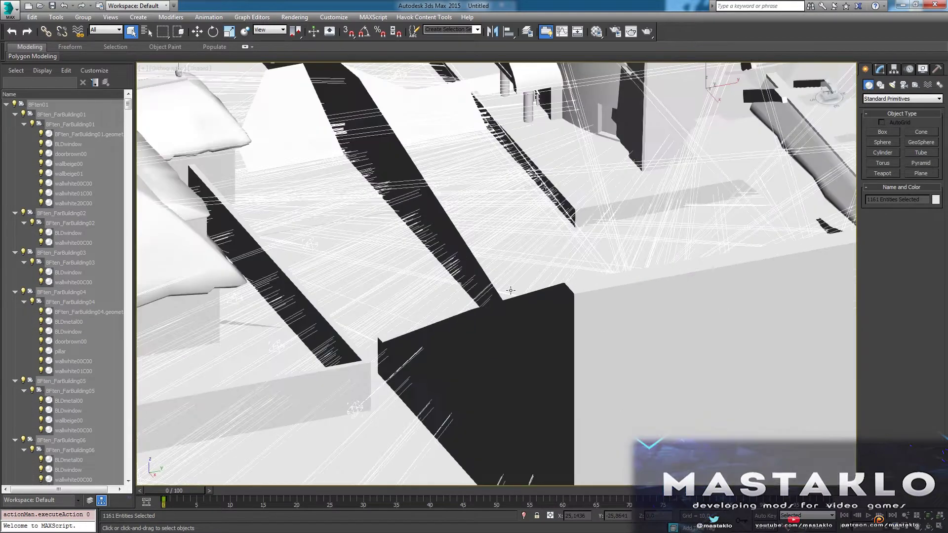
- Hide StageWall01, delete every other imported stage object, and unhide StageWall01 so only the ground platform is kept
{"action": "left_click", "coordinate": [588, 212]}
{"action": "middle_click_drag", "start_coordinate": [588, 213], "coordinate": [550, 243]}
{"action": "scroll", "coordinate": [550, 241], "scroll_direction": "up", "scroll_amount": 4}
{"action": "key", "text": "w"}
{"action": "right_click", "coordinate": [538, 264]}
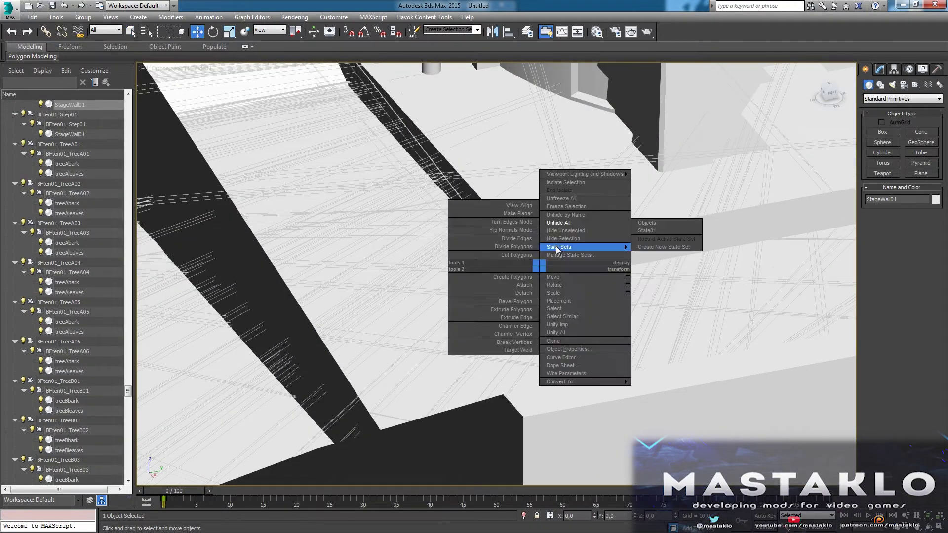
{"action": "left_click", "coordinate": [559, 240]}
{"action": "key", "text": "ctrl+a"}
{"action": "key", "text": "Delete"}
{"action": "right_click", "coordinate": [558, 240]}
{"action": "left_click", "coordinate": [570, 195]}
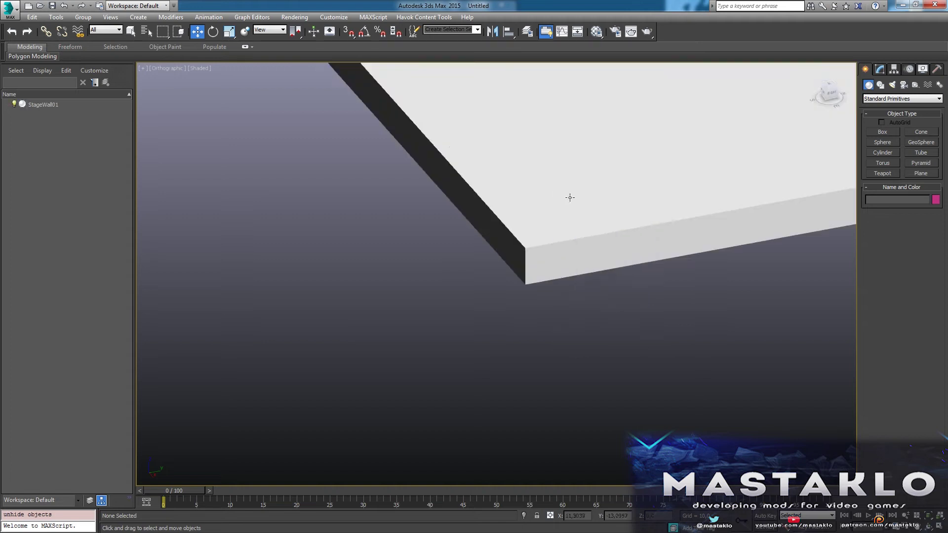
{"action": "left_click", "coordinate": [570, 197]}
{"action": "middle_click_drag", "start_coordinate": [569, 197], "coordinate": [533, 275]}
{"action": "scroll", "coordinate": [534, 275], "scroll_direction": "down", "scroll_amount": 5}
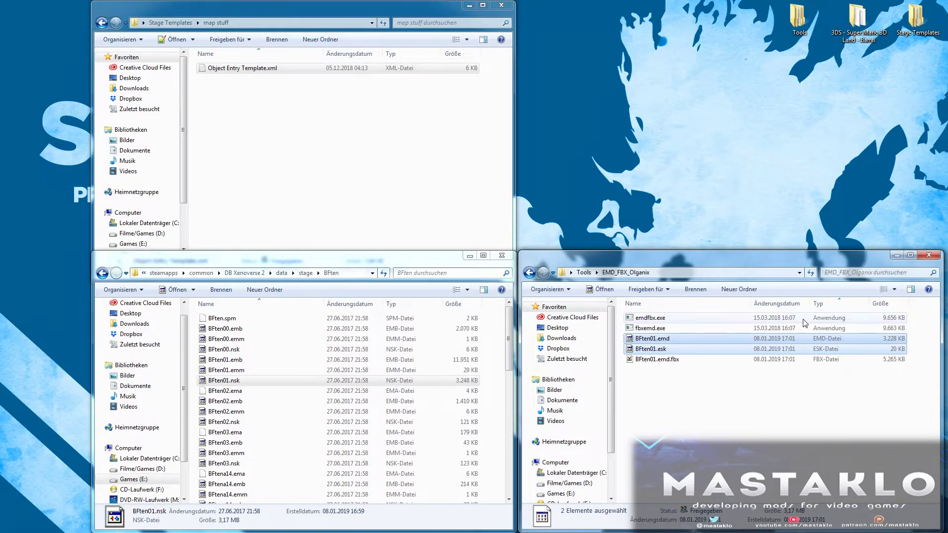
- Delete the BFten01 files from the EMD_FBX_Olganix and NSKPack folders, keeping only the tool executables
{"action": "left_click_drag", "start_coordinate": [688, 395], "coordinate": [665, 338]}
{"action": "key", "text": "Delete"}
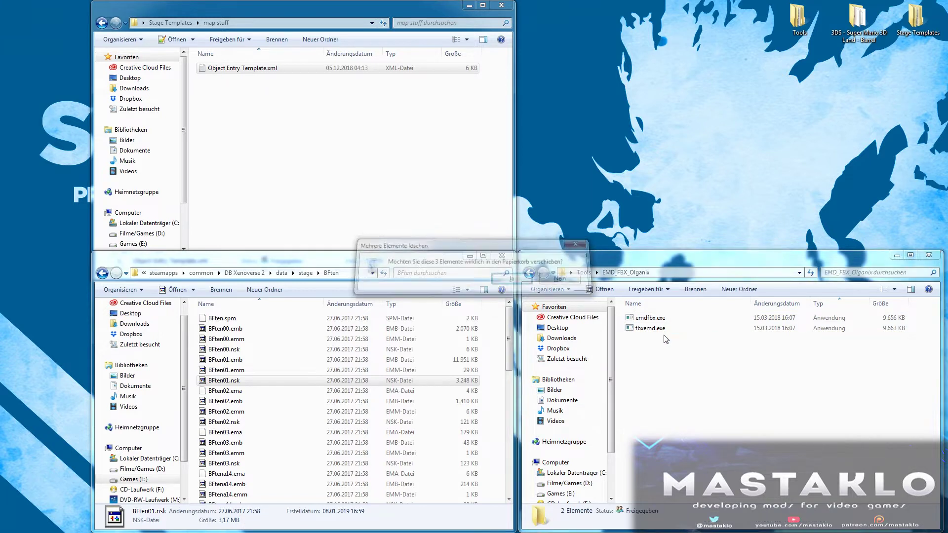
{"action": "key", "text": "BackSpace"}
{"action": "double_click", "coordinate": [647, 328]}
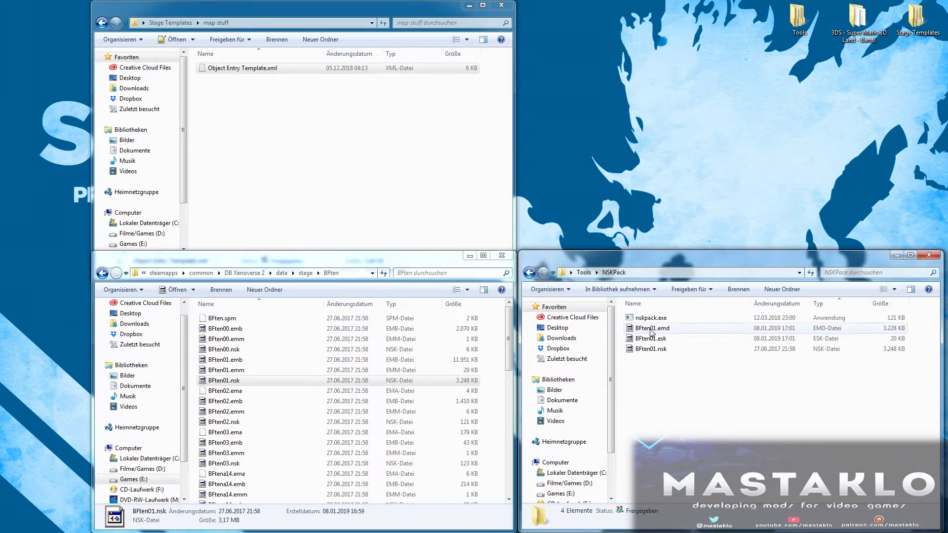
{"action": "left_click_drag", "start_coordinate": [664, 390], "coordinate": [655, 331]}
{"action": "key", "text": "Delete"}
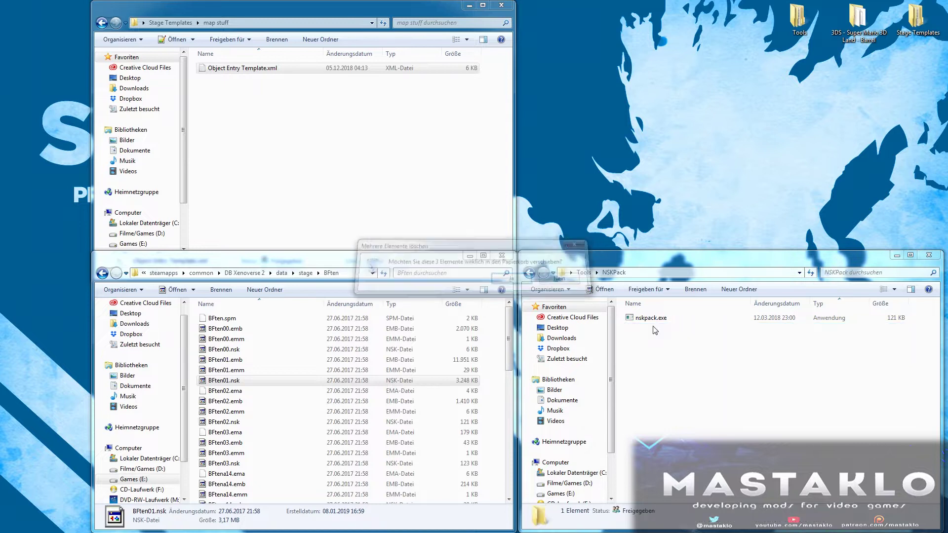
- Copy XXyyyZZ.nsk from the Stage Templates NSK folder into the NSKPack folder and unpack it with nskpack.exe
{"action": "left_click", "coordinate": [368, 156]}
{"action": "key", "text": "BackSpace"}
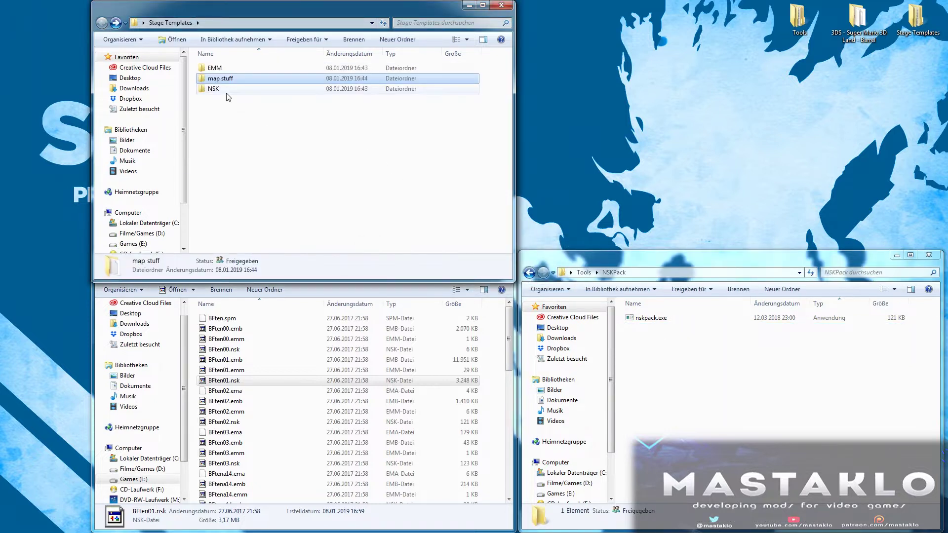
{"action": "double_click", "coordinate": [218, 89]}
{"action": "right_click_drag", "start_coordinate": [224, 69], "coordinate": [711, 384]}
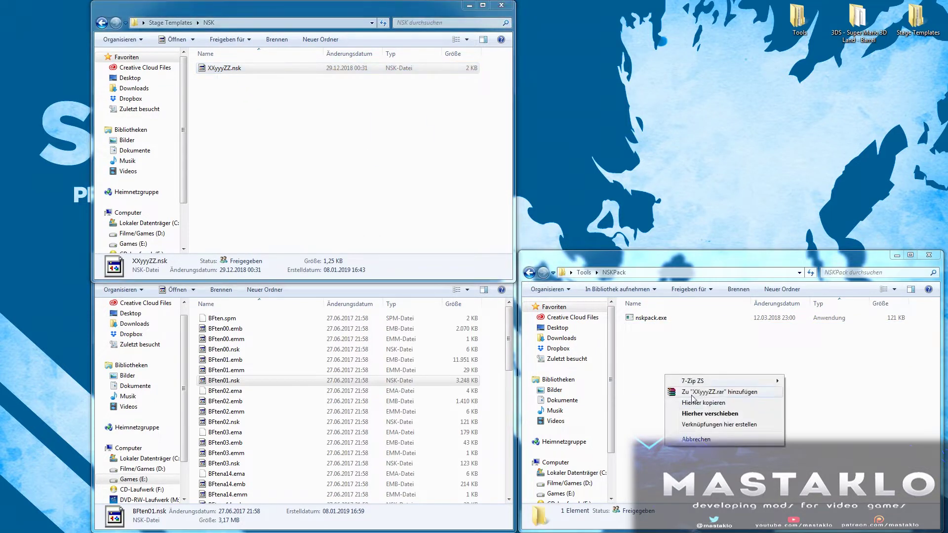
{"action": "left_click", "coordinate": [741, 404]}
{"action": "left_click_drag", "start_coordinate": [665, 329], "coordinate": [660, 320]}
- Copy XXyyyZZ.emd and XXyyyZZ.esk from the NSKPack folder into the EMD_FBX_Olganix folder
{"action": "left_click", "coordinate": [668, 326]}
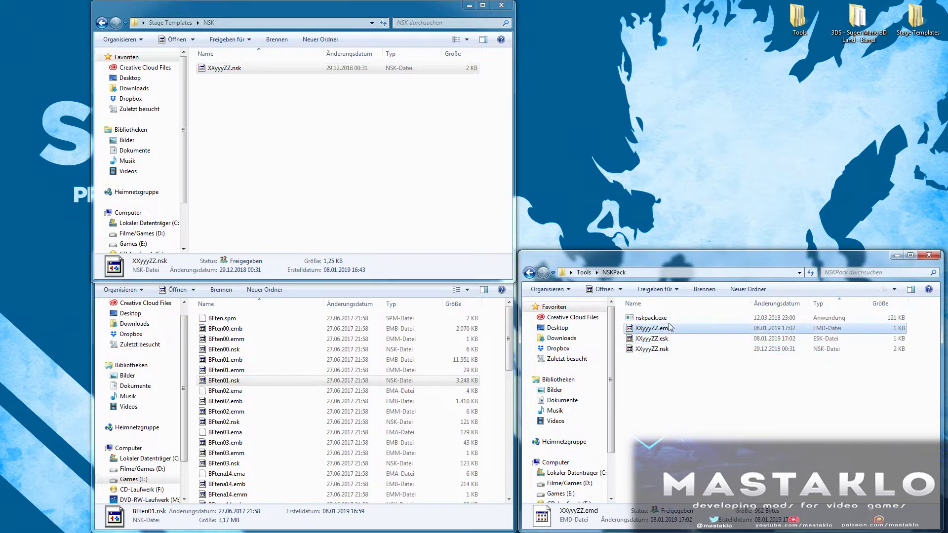
{"action": "left_click", "coordinate": [667, 339], "text": "ctrl"}
{"action": "key", "text": "ctrl+c"}
{"action": "key", "text": "BackSpace"}
{"action": "double_click", "coordinate": [666, 319]}
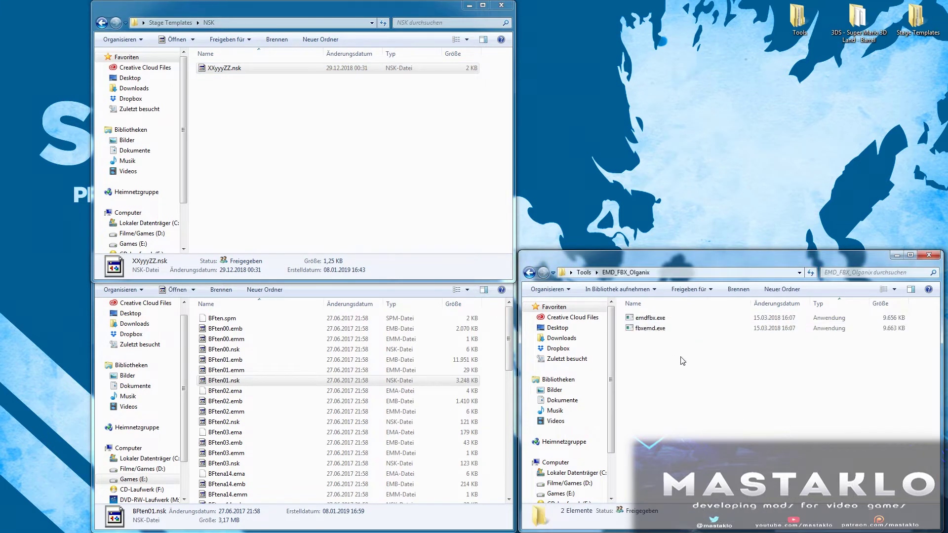
{"action": "key", "text": "ctrl+v"}
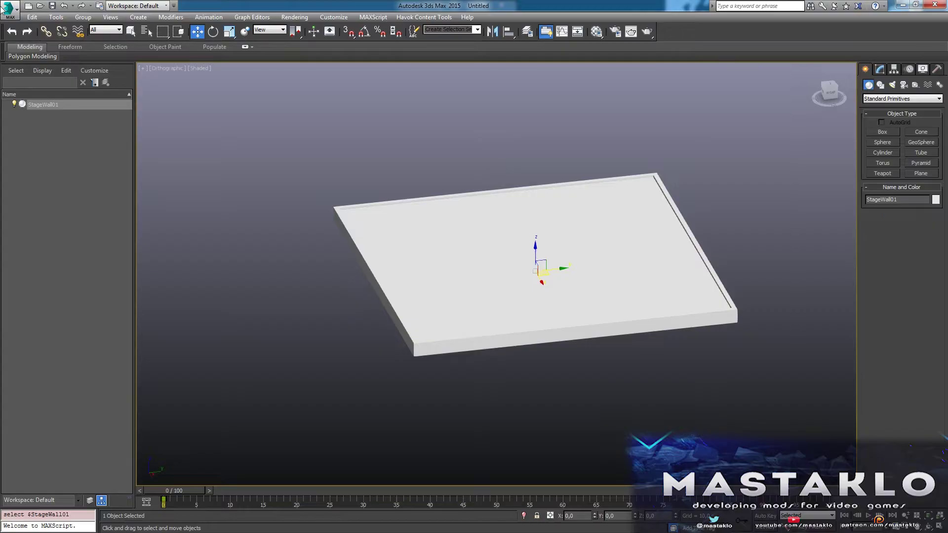
- Switch to 3ds Max and import XXyyyZZ.emd.fbx using the Xenoverse preset with file units converted to meters
{"action": "left_click", "coordinate": [3, 9]}
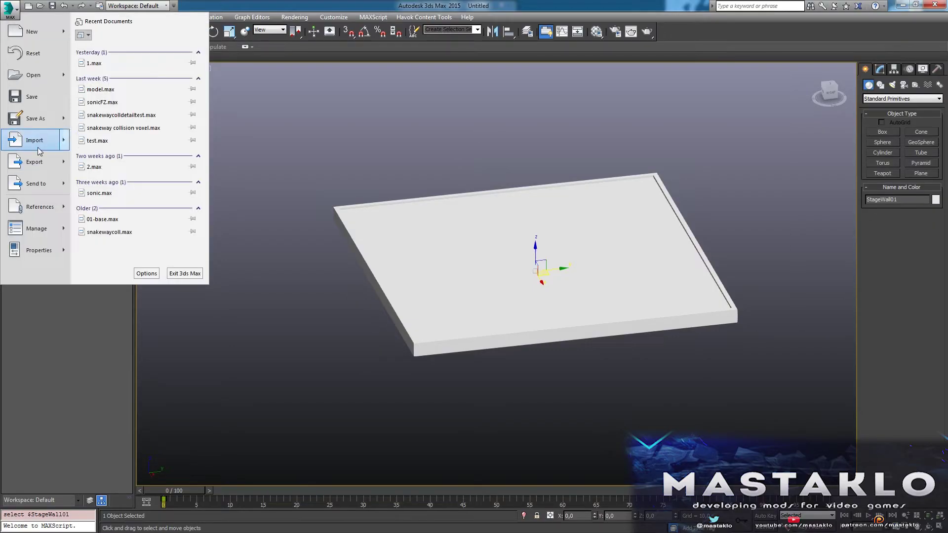
{"action": "left_click", "coordinate": [36, 134]}
{"action": "double_click", "coordinate": [101, 66]}
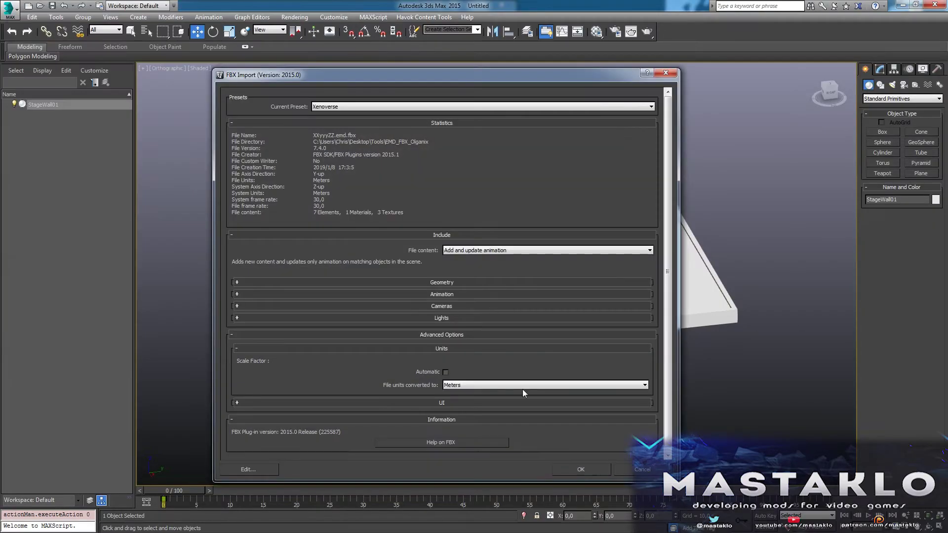
{"action": "left_click", "coordinate": [575, 473]}
{"action": "scroll", "coordinate": [417, 218], "scroll_direction": "down", "scroll_amount": 5}
{"action": "middle_click_drag", "start_coordinate": [417, 218], "coordinate": [449, 241]}
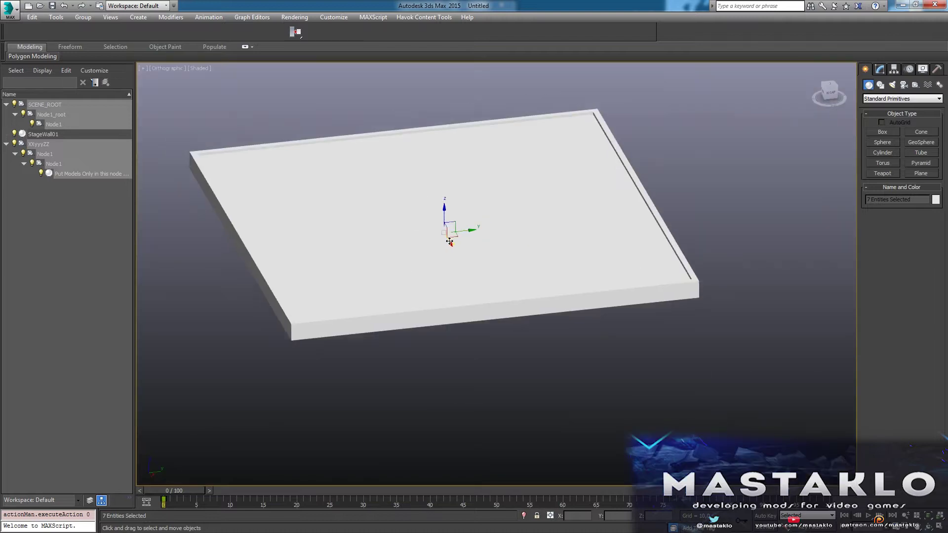
{"action": "middle_click_drag", "start_coordinate": [241, 257], "coordinate": [257, 294]}
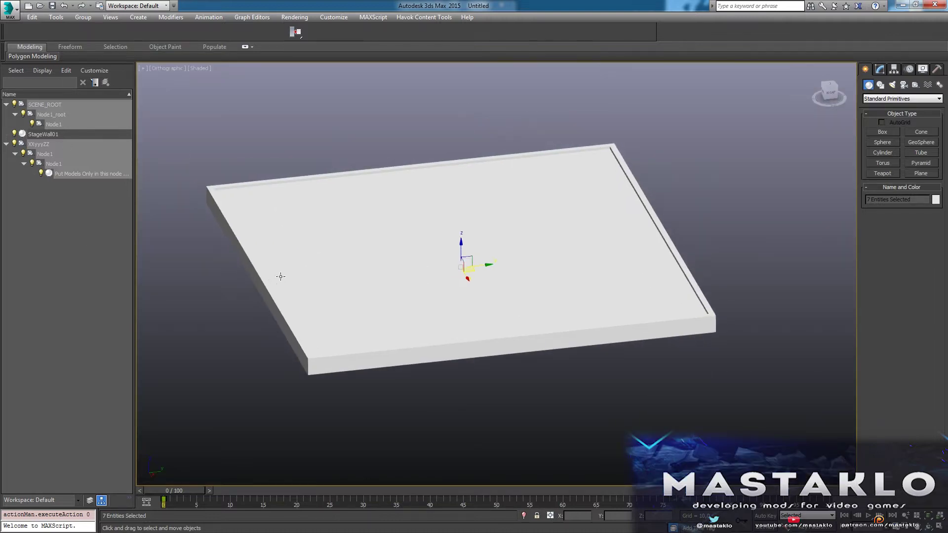
{"action": "middle_click_drag", "start_coordinate": [383, 260], "coordinate": [398, 258]}
{"action": "middle_click_drag", "start_coordinate": [399, 258], "coordinate": [426, 290], "text": "alt"}
{"action": "left_click", "coordinate": [387, 146]}
{"action": "middle_click_drag", "start_coordinate": [453, 223], "coordinate": [469, 232]}
{"action": "middle_click_drag", "start_coordinate": [470, 232], "coordinate": [462, 224], "text": "alt"}
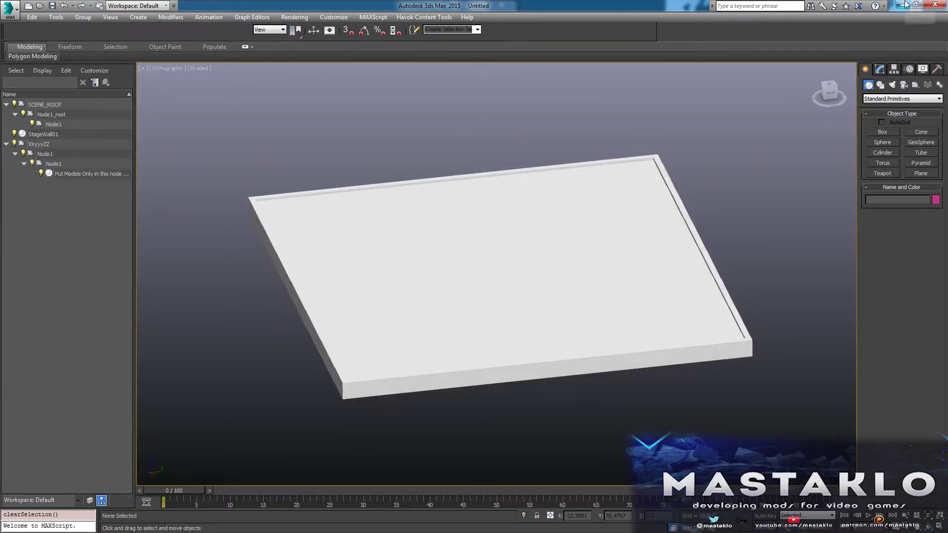
- Import Barrel.obj from the 3DS - Super Mario 3D Land - Barrel folder with both of its objects included
{"action": "left_click", "coordinate": [10, 10]}
{"action": "left_click", "coordinate": [35, 139]}
{"action": "left_click", "coordinate": [105, 23]}
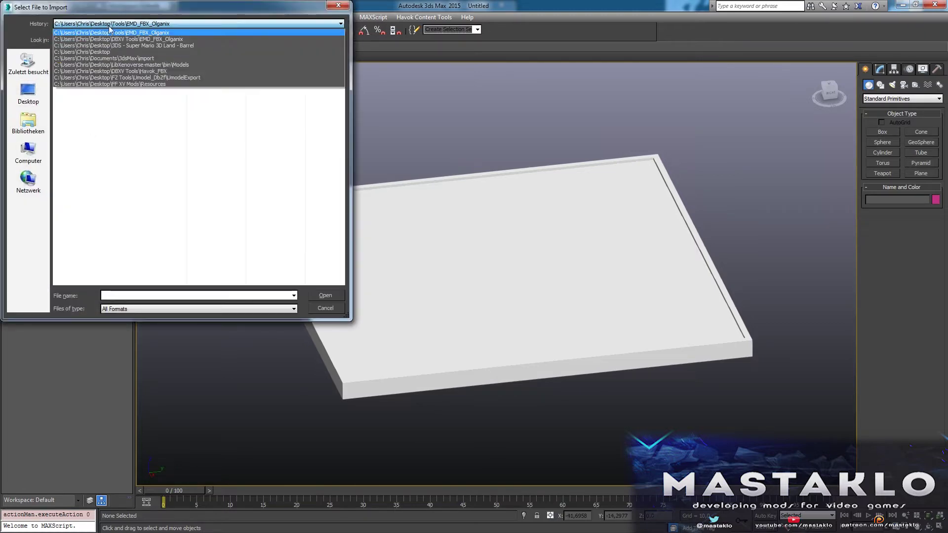
{"action": "left_click", "coordinate": [116, 47]}
{"action": "left_click", "coordinate": [87, 85]}
{"action": "left_click", "coordinate": [193, 41]}
{"action": "left_click", "coordinate": [193, 41]}
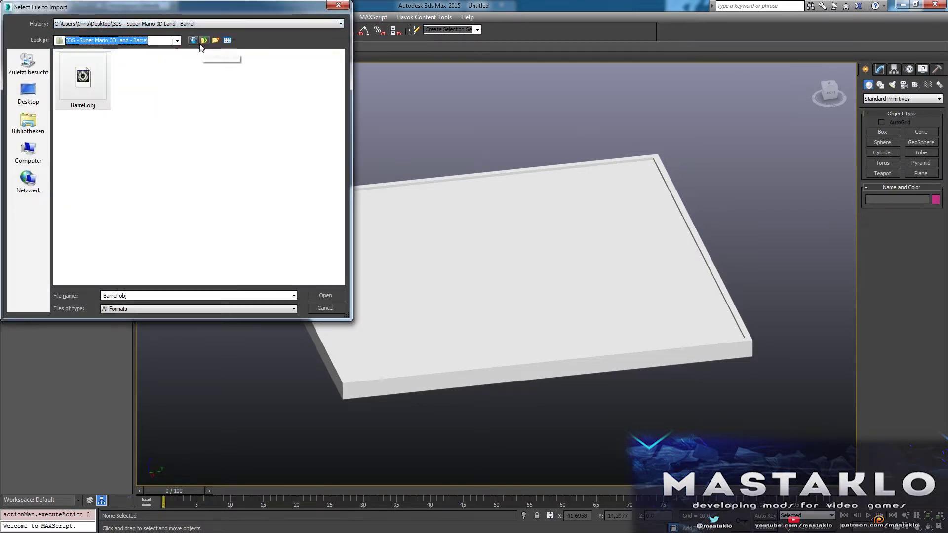
{"action": "left_click", "coordinate": [203, 41]}
{"action": "double_click", "coordinate": [122, 111]}
{"action": "double_click", "coordinate": [79, 89]}
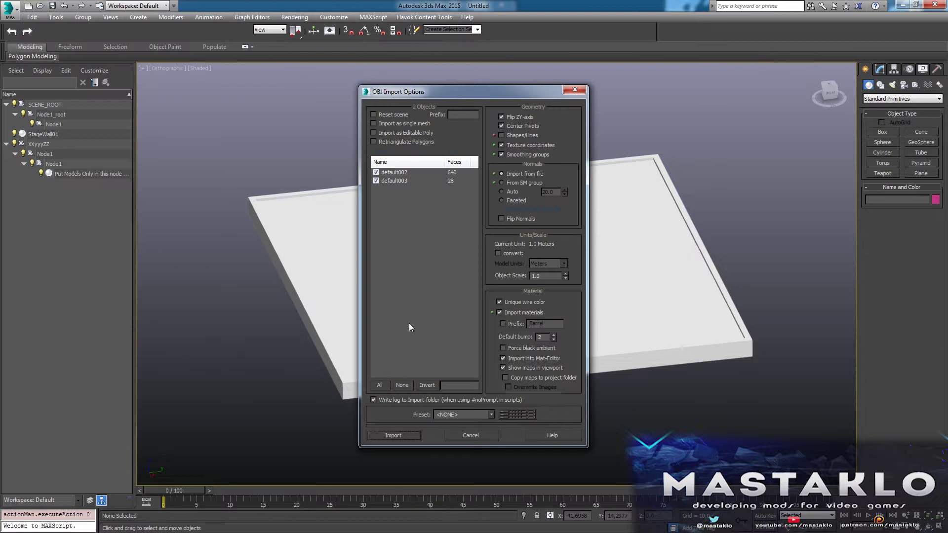
{"action": "left_click", "coordinate": [394, 435]}
{"action": "left_click", "coordinate": [455, 279]}
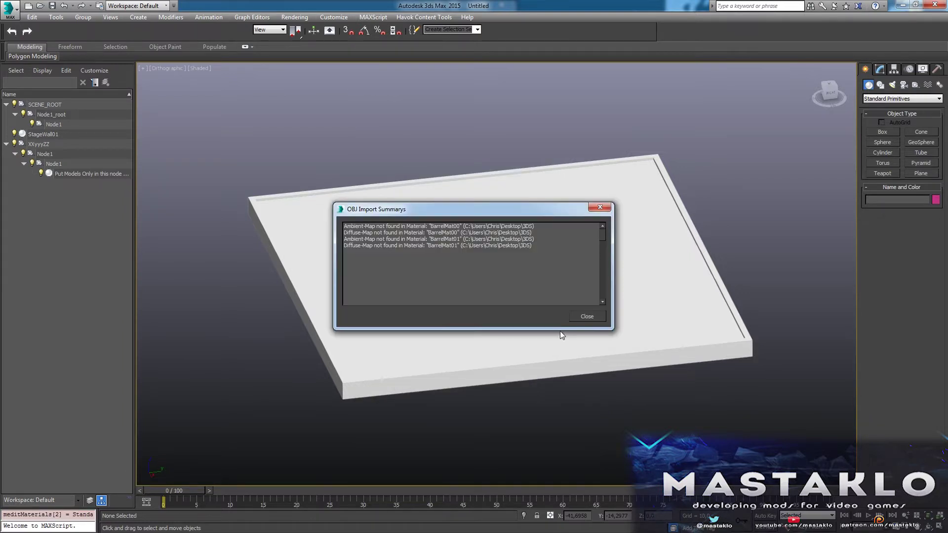
{"action": "left_click", "coordinate": [586, 317]}
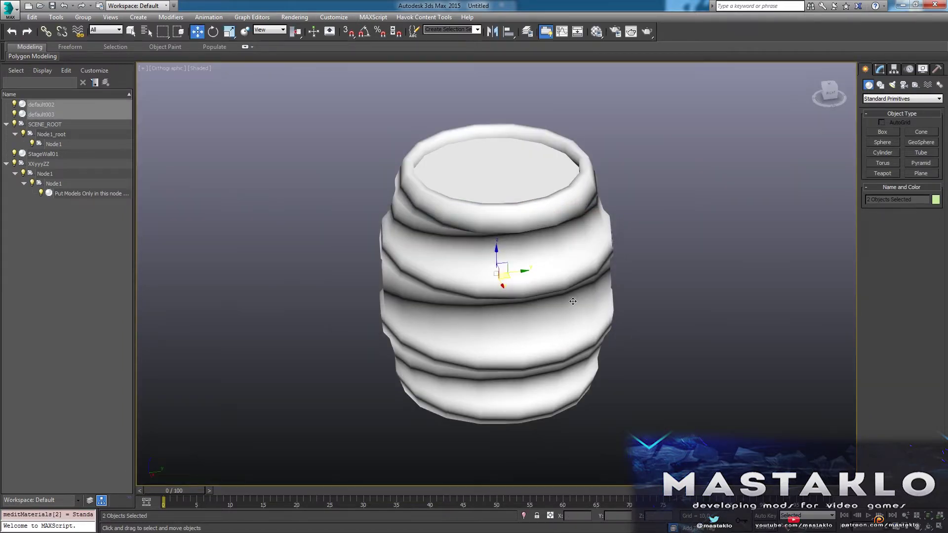
- Reset the Z position of both barrel parts, default002 and default003, to zero
{"action": "scroll", "coordinate": [568, 272], "scroll_direction": "down", "scroll_amount": 2}
{"action": "mouse_move", "coordinate": [573, 301]}
{"action": "middle_mouse_down"}
{"action": "mouse_move", "coordinate": [581, 219]}
{"action": "mouse_move", "coordinate": [548, 264]}
{"action": "mouse_move", "coordinate": [542, 327]}
{"action": "mouse_move", "coordinate": [539, 316]}
{"action": "middle_mouse_up"}
{"action": "scroll", "coordinate": [553, 292], "scroll_direction": "up", "scroll_amount": 1}
{"action": "key", "text": "F3"}
{"action": "scroll", "coordinate": [536, 284], "scroll_direction": "up", "scroll_amount": 1}
{"action": "key", "text": "F3"}
{"action": "left_click", "coordinate": [561, 281]}
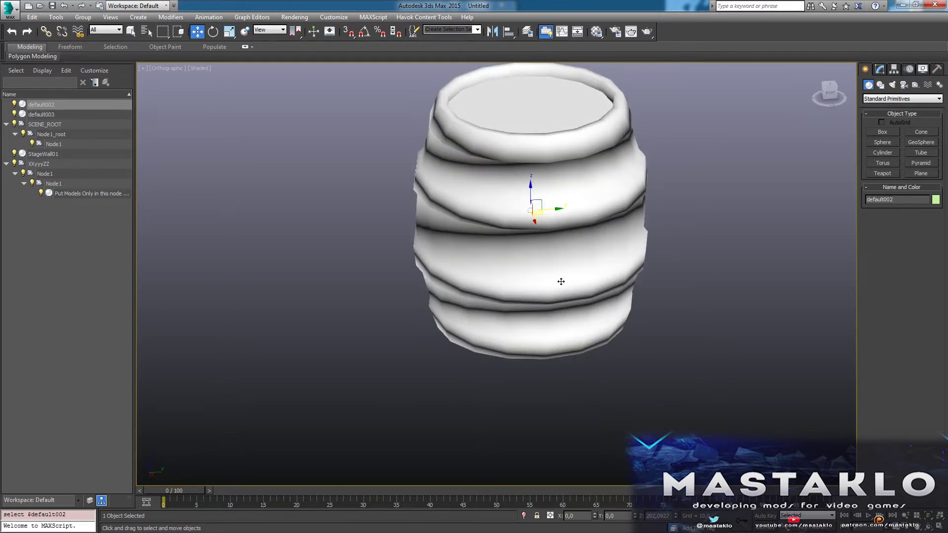
{"action": "middle_click_drag", "start_coordinate": [524, 294], "coordinate": [528, 300], "text": "alt"}
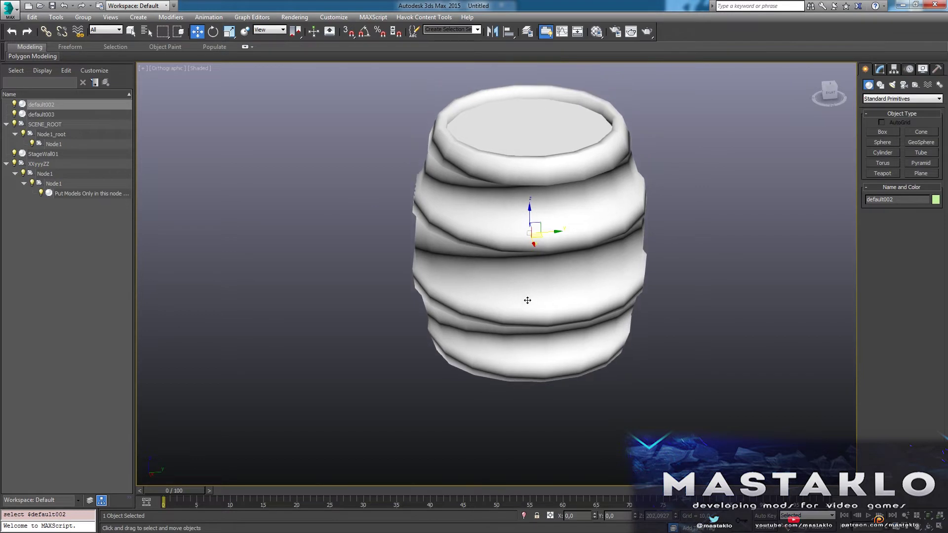
{"action": "right_click", "coordinate": [675, 517]}
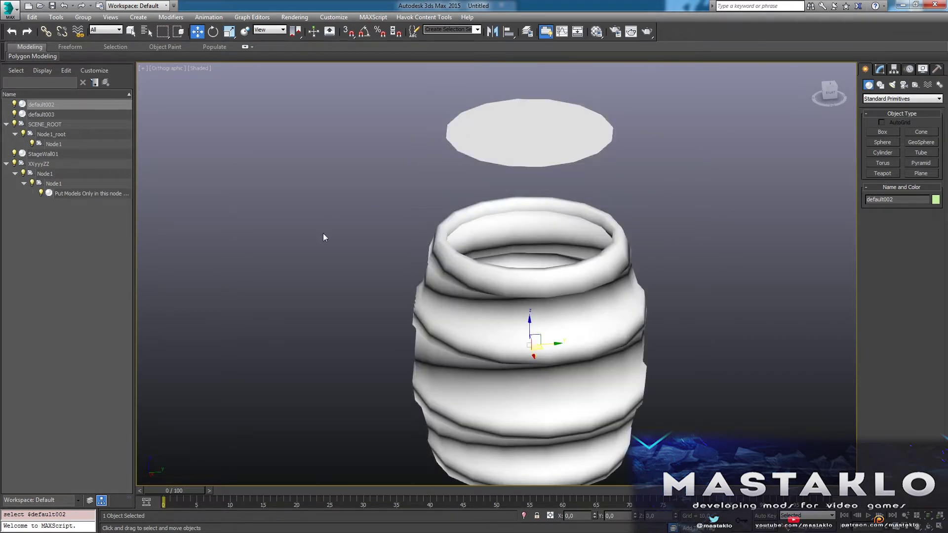
{"action": "left_click", "coordinate": [45, 114]}
{"action": "right_click", "coordinate": [676, 516]}
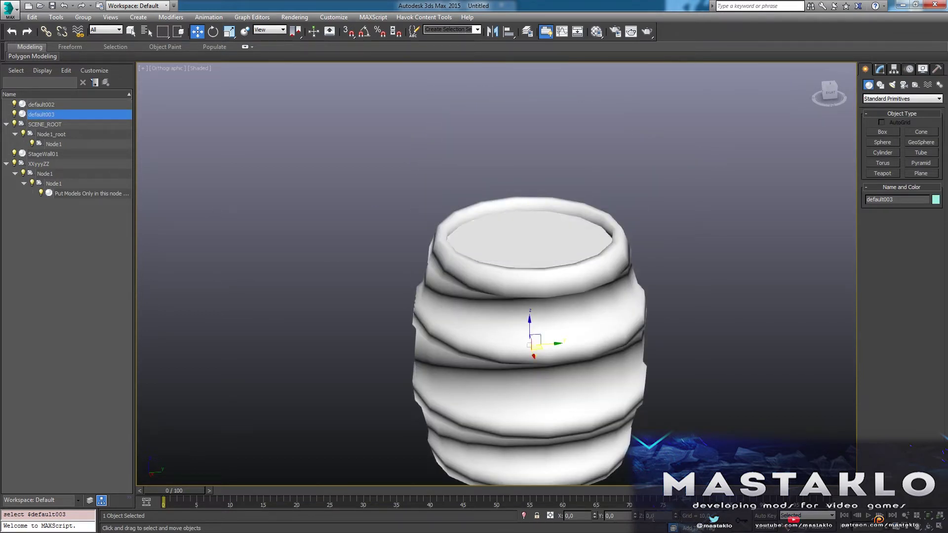
{"action": "middle_click_drag", "start_coordinate": [538, 375], "coordinate": [531, 333]}
- Add an Edit Mesh modifier to default002 and default003 together and select all of their vertices
{"action": "left_click", "coordinate": [71, 105], "text": "ctrl"}
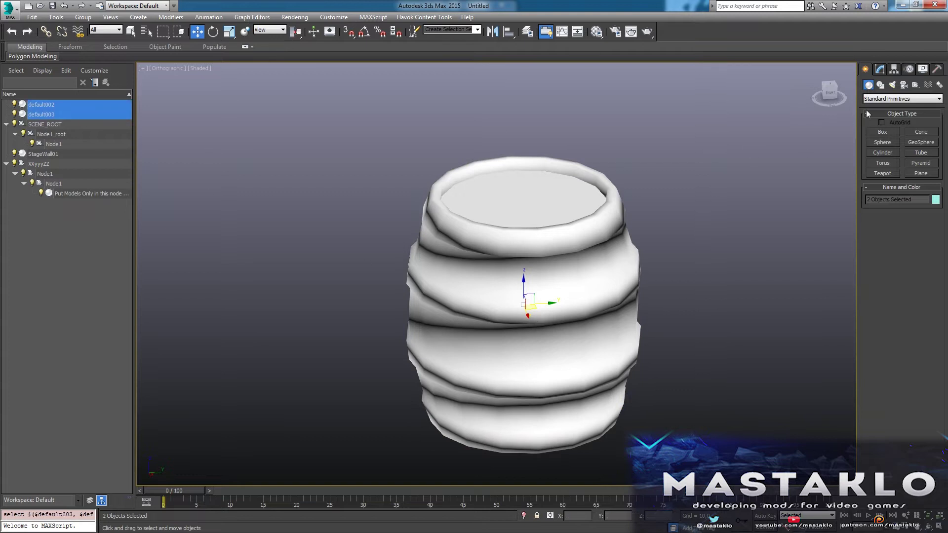
{"action": "left_click", "coordinate": [880, 72]}
{"action": "left_click", "coordinate": [883, 95]}
{"action": "left_click", "coordinate": [888, 103]}
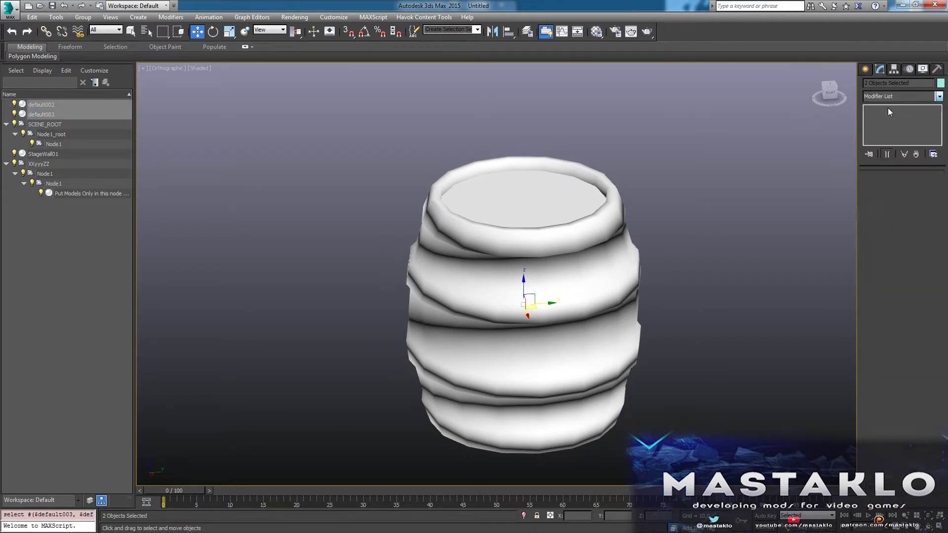
{"action": "key", "text": "ctrl+s"}
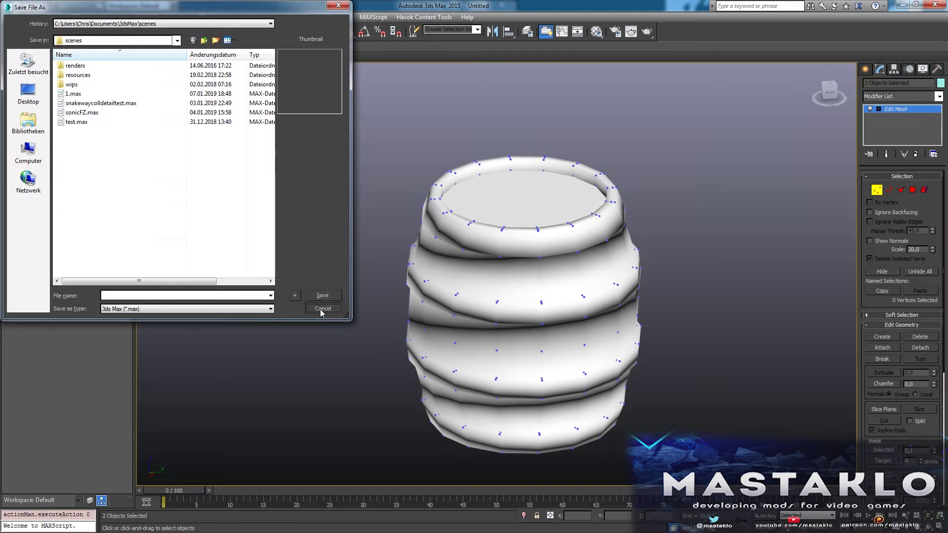
{"action": "left_click", "coordinate": [322, 309]}
{"action": "middle_click_drag", "start_coordinate": [640, 246], "coordinate": [629, 216]}
{"action": "key", "text": "ctrl+a"}
{"action": "middle_click_drag", "start_coordinate": [626, 266], "coordinate": [611, 253]}
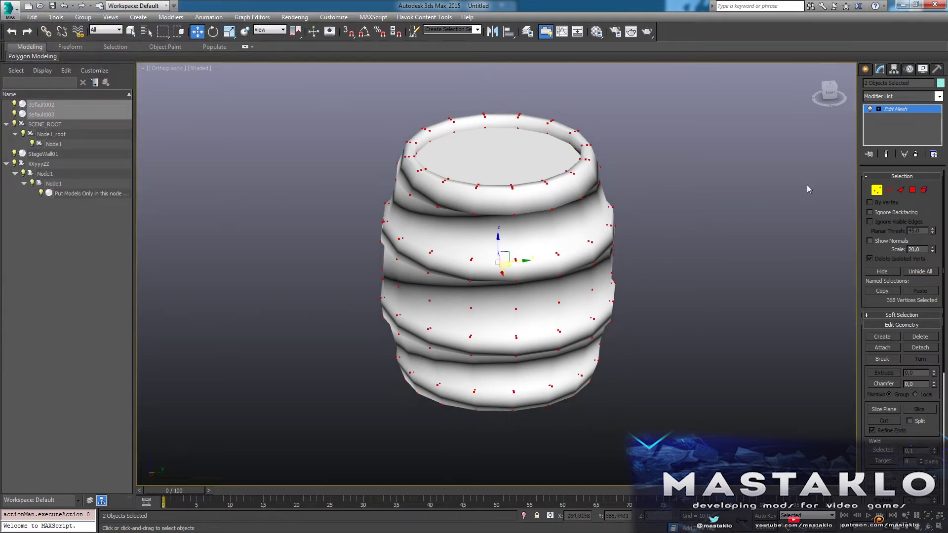
- Scale all the barrel's vertices down uniformly until the barrel is only a small fraction of the platform's size
{"action": "key", "text": "r"}
{"action": "left_click_drag", "start_coordinate": [494, 263], "coordinate": [548, 5]}
{"action": "scroll", "coordinate": [530, 223], "scroll_direction": "up", "scroll_amount": 10}
{"action": "left_click_drag", "start_coordinate": [537, 208], "coordinate": [546, 442]}
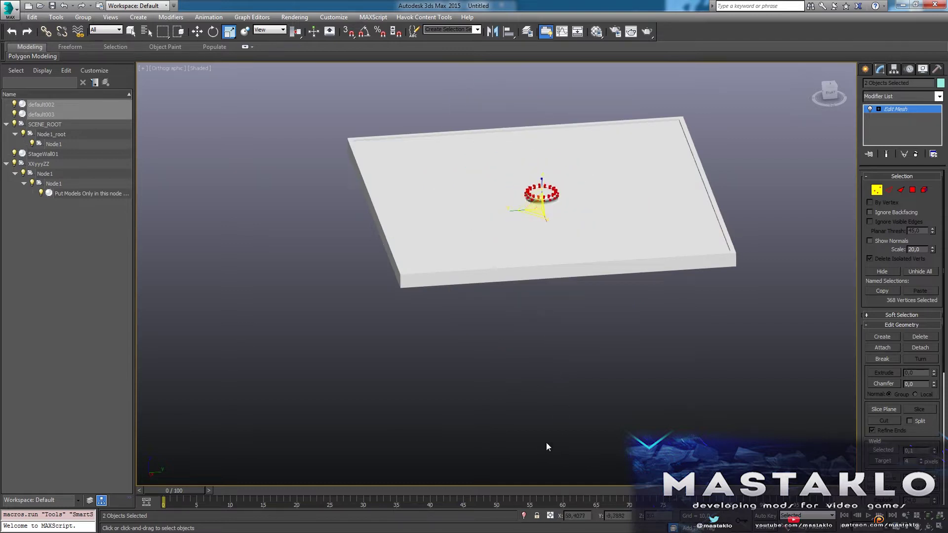
- View the scene from above with edged faces and move the barrel's vertices from the platform's center toward one corner
{"action": "middle_click_drag", "start_coordinate": [546, 443], "coordinate": [631, 449], "text": "alt"}
{"action": "left_click", "coordinate": [827, 95]}
{"action": "left_click", "coordinate": [825, 98]}
{"action": "key", "text": "F4"}
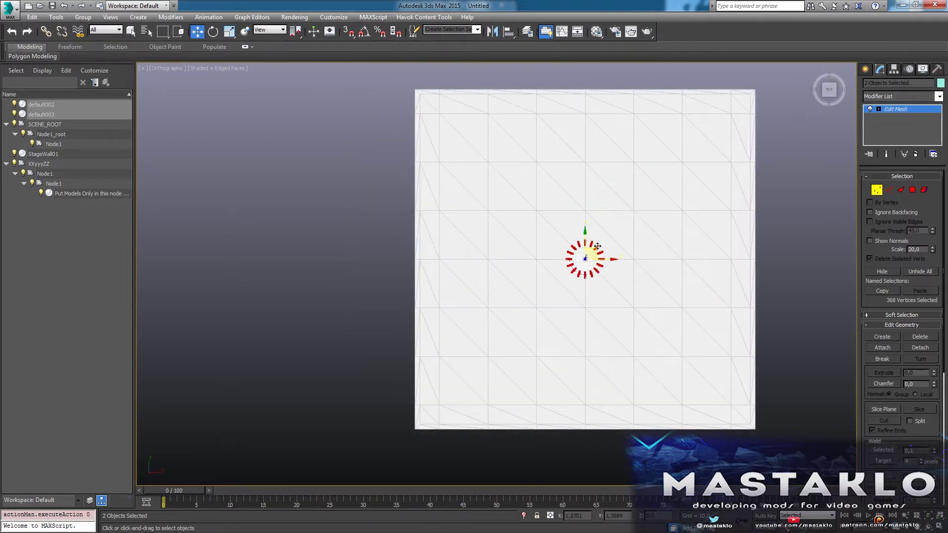
{"action": "left_click_drag", "start_coordinate": [598, 246], "coordinate": [486, 135]}
{"action": "middle_click_drag", "start_coordinate": [486, 135], "coordinate": [530, 241]}
{"action": "scroll", "coordinate": [530, 175], "scroll_direction": "up", "scroll_amount": 3}
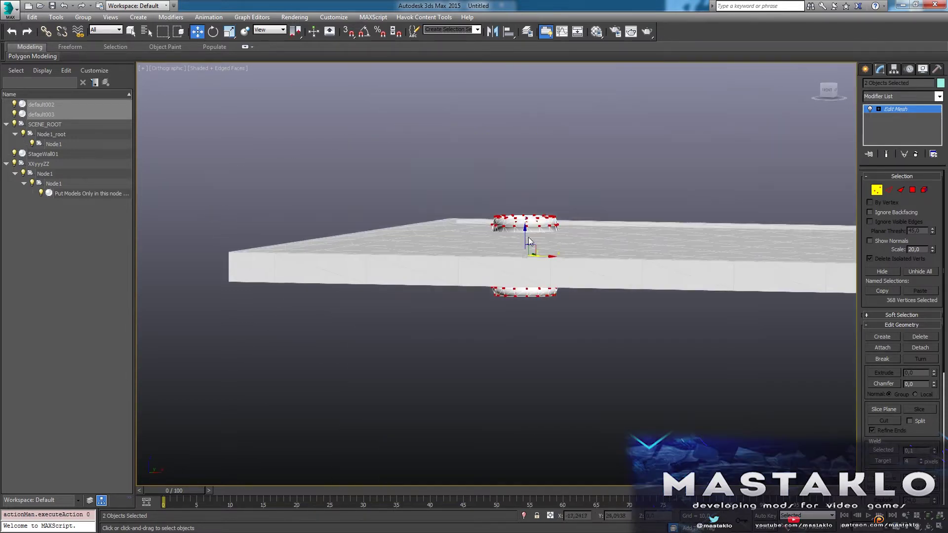
- Raise the barrel's vertices along Z until the whole barrel is above the platform
{"action": "left_click_drag", "start_coordinate": [525, 235], "coordinate": [525, 143]}
{"action": "scroll", "coordinate": [525, 144], "scroll_direction": "up", "scroll_amount": 3}
{"action": "middle_click_drag", "start_coordinate": [525, 144], "coordinate": [521, 232], "text": "alt"}
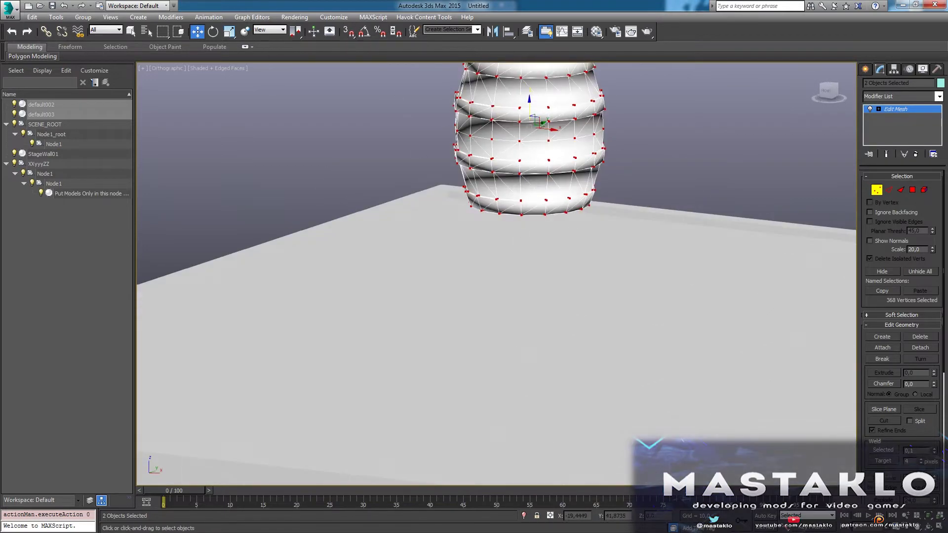
- Enable face snapping in the grid and snap settings and turn on 3D snapping
{"action": "right_click", "coordinate": [349, 32]}
{"action": "left_click", "coordinate": [531, 257]}
{"action": "left_click", "coordinate": [646, 171]}
{"action": "left_click_drag", "start_coordinate": [528, 110], "coordinate": [522, 170]}
{"action": "key", "text": "ctrl+z"}
{"action": "left_click", "coordinate": [348, 32]}
- Snap the barrel's base down onto the platform's floor and turn 3D snapping off again
{"action": "left_click_drag", "start_coordinate": [528, 108], "coordinate": [518, 247]}
{"action": "key", "text": "ctrl+z"}
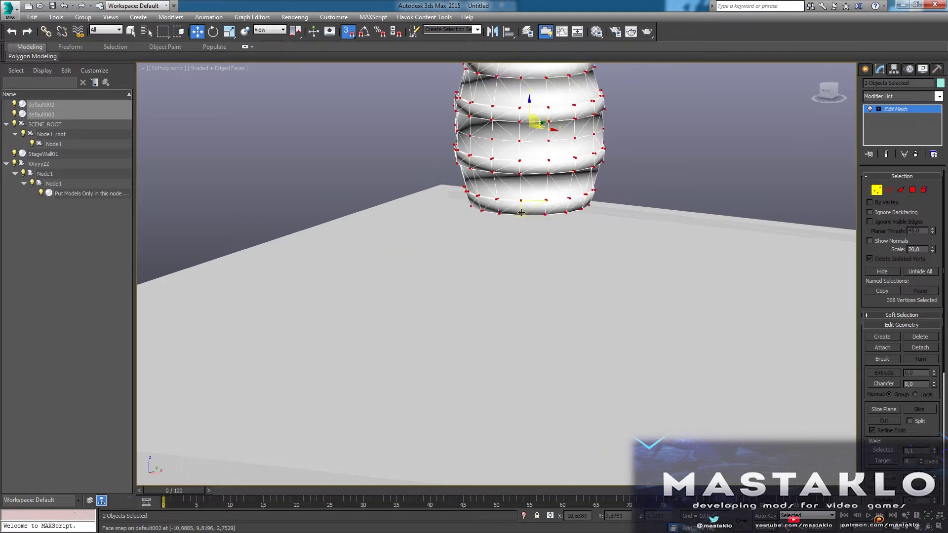
{"action": "left_click_drag", "start_coordinate": [522, 213], "coordinate": [500, 256]}
{"action": "middle_click_drag", "start_coordinate": [500, 255], "coordinate": [540, 292], "text": "alt"}
{"action": "left_click", "coordinate": [349, 31]}
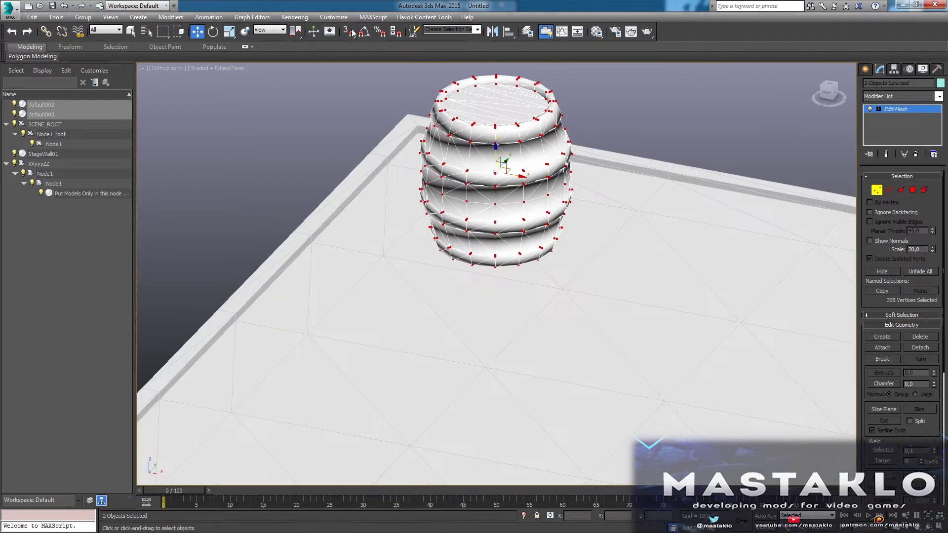
- Leave vertex editing on the barrel and delete the StageWall01 reference platform
{"action": "scroll", "coordinate": [425, 199], "scroll_direction": "down", "scroll_amount": 4}
{"action": "middle_click_drag", "start_coordinate": [522, 229], "coordinate": [504, 218], "text": "alt"}
{"action": "left_click", "coordinate": [877, 190]}
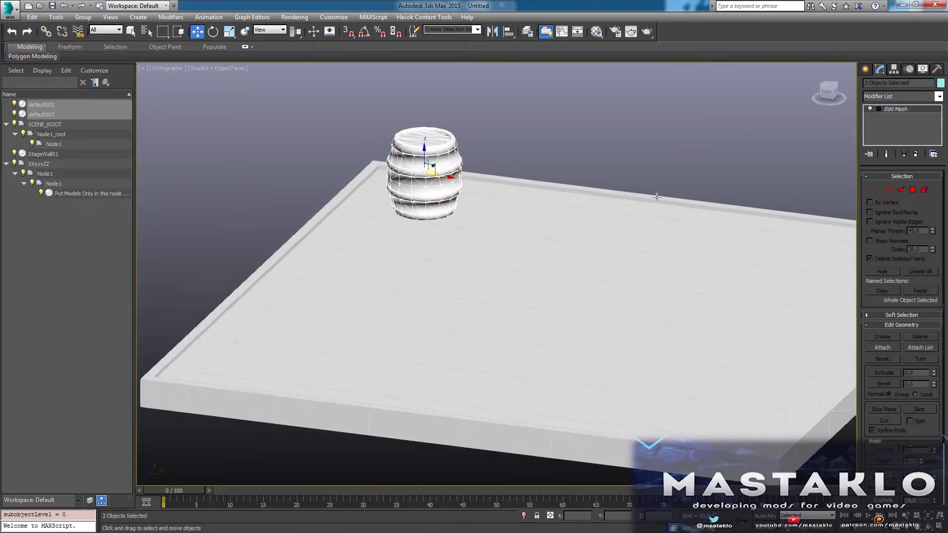
{"action": "left_click", "coordinate": [554, 236]}
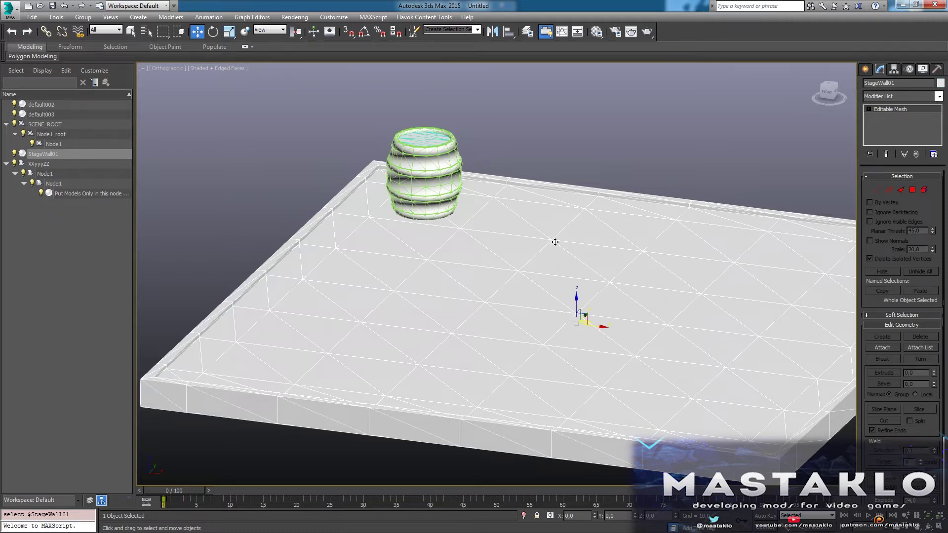
{"action": "key", "text": "Delete"}
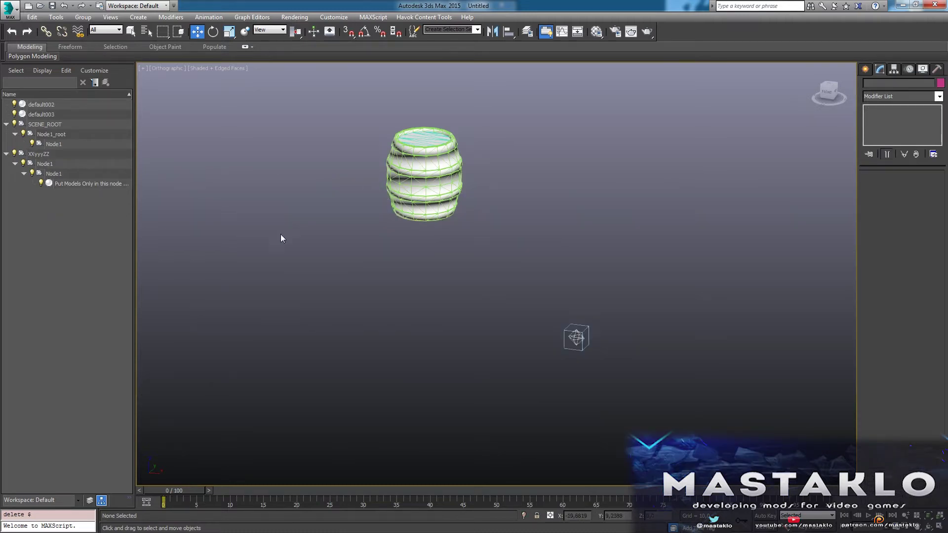
- Parent default002 and default003 under the inner Node1 of XXyyyZZ and delete the "Put Models Only in this node" placeholder
{"action": "left_click", "coordinate": [35, 106]}
{"action": "left_click", "coordinate": [45, 114], "text": "ctrl"}
{"action": "left_click_drag", "start_coordinate": [41, 114], "coordinate": [49, 117]}
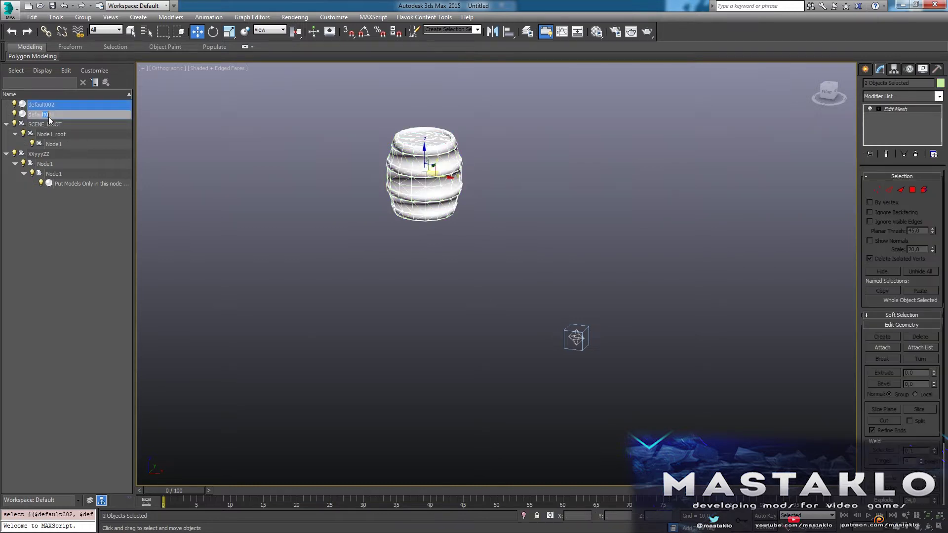
{"action": "left_click", "coordinate": [305, 173]}
{"action": "left_click", "coordinate": [39, 103]}
{"action": "left_click", "coordinate": [43, 115], "text": "ctrl"}
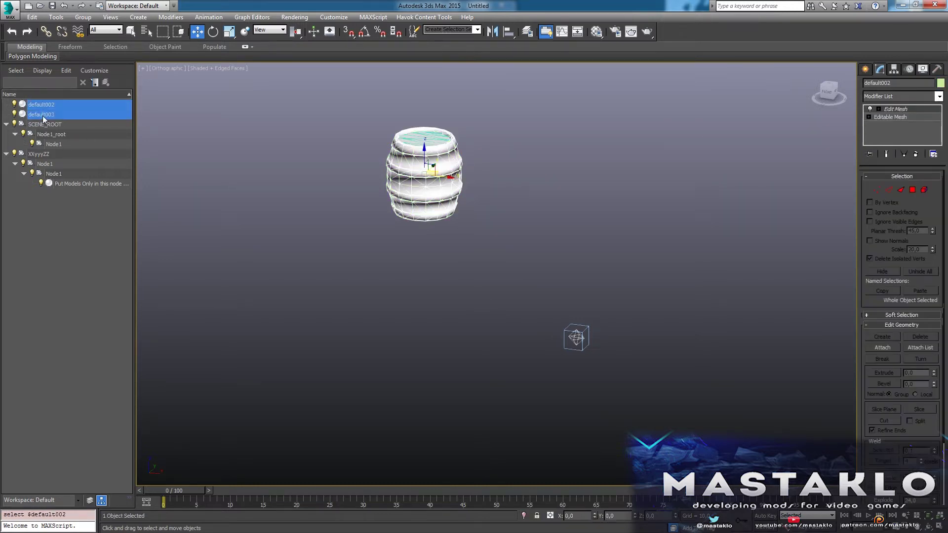
{"action": "left_click_drag", "start_coordinate": [44, 113], "coordinate": [56, 134]}
{"action": "left_click_drag", "start_coordinate": [65, 179], "coordinate": [54, 164]}
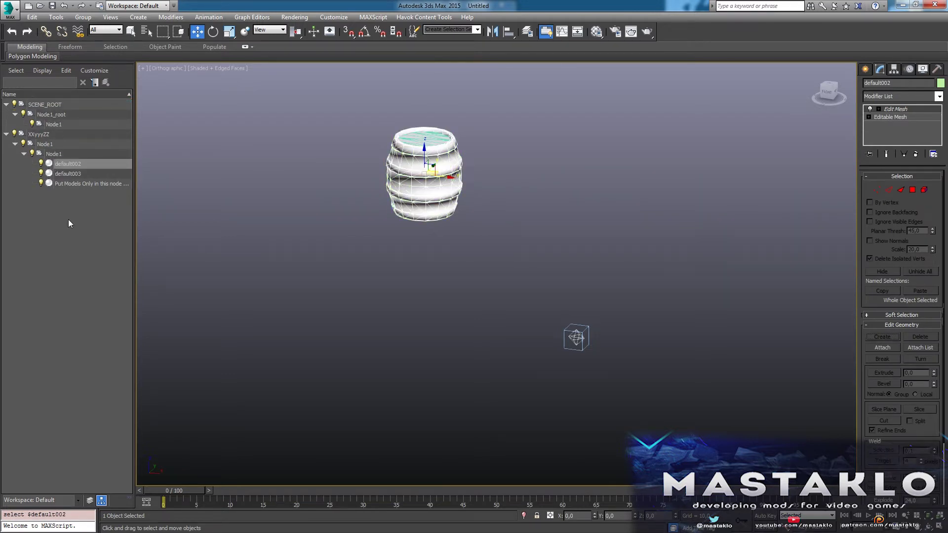
{"action": "left_click", "coordinate": [75, 184]}
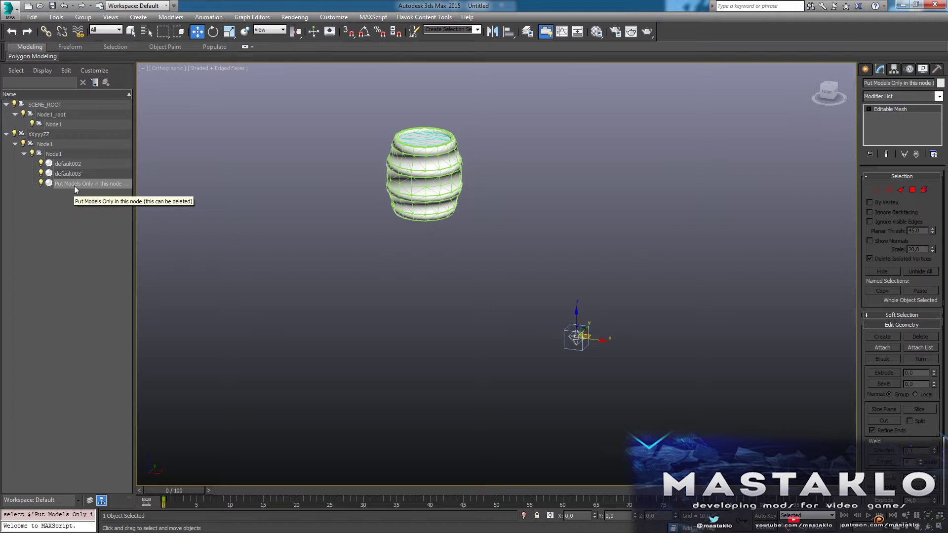
{"action": "key", "text": "Delete"}
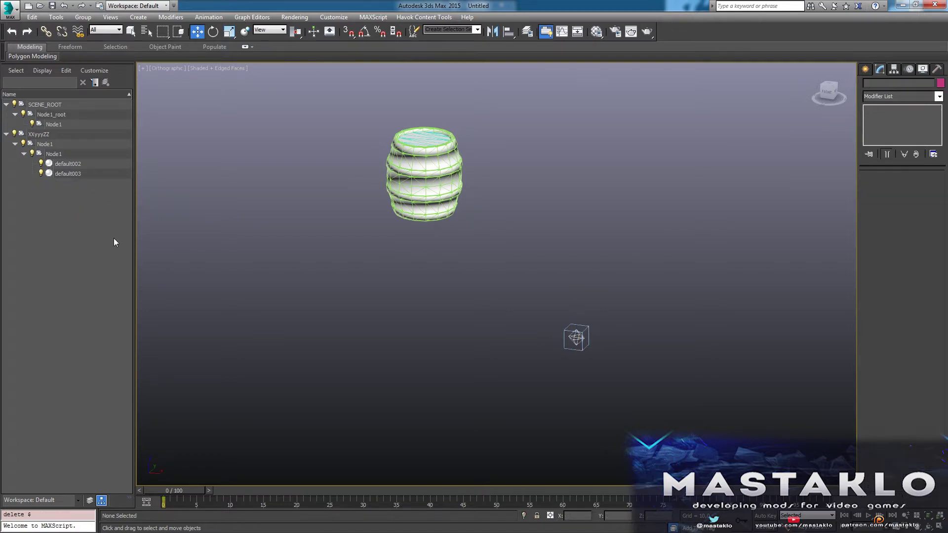
- Rename the barrel body default002 as 000 and the lid mesh default003 as 001
{"action": "middle_click_drag", "start_coordinate": [388, 206], "coordinate": [393, 266]}
{"action": "scroll", "coordinate": [424, 253], "scroll_direction": "up", "scroll_amount": 2}
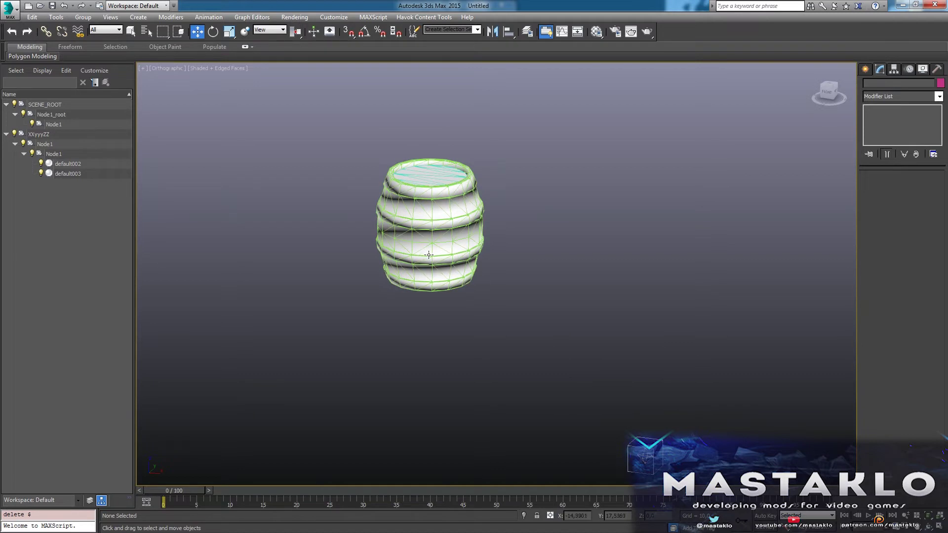
{"action": "left_click", "coordinate": [429, 242]}
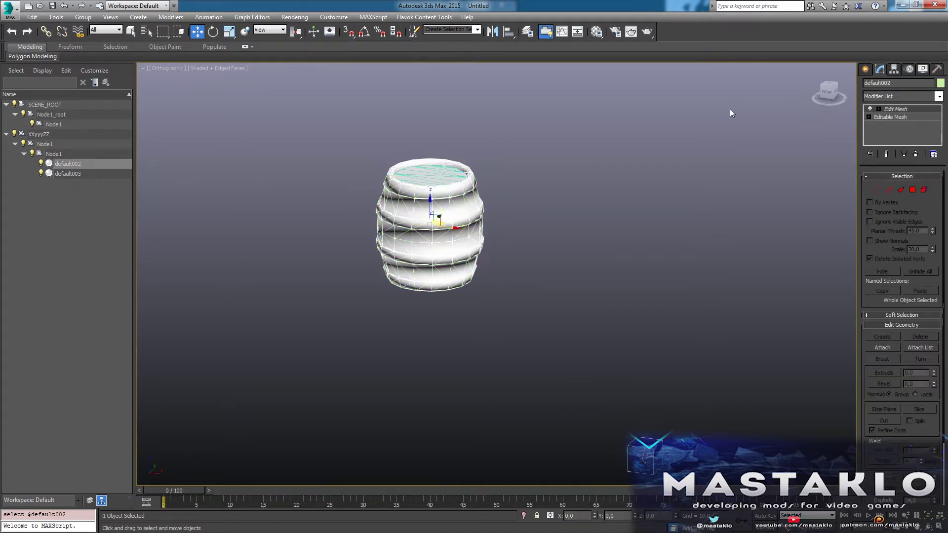
{"action": "left_click", "coordinate": [896, 83]}
{"action": "type", "text": "000"}
{"action": "key", "text": "Return"}
{"action": "left_click", "coordinate": [78, 171]}
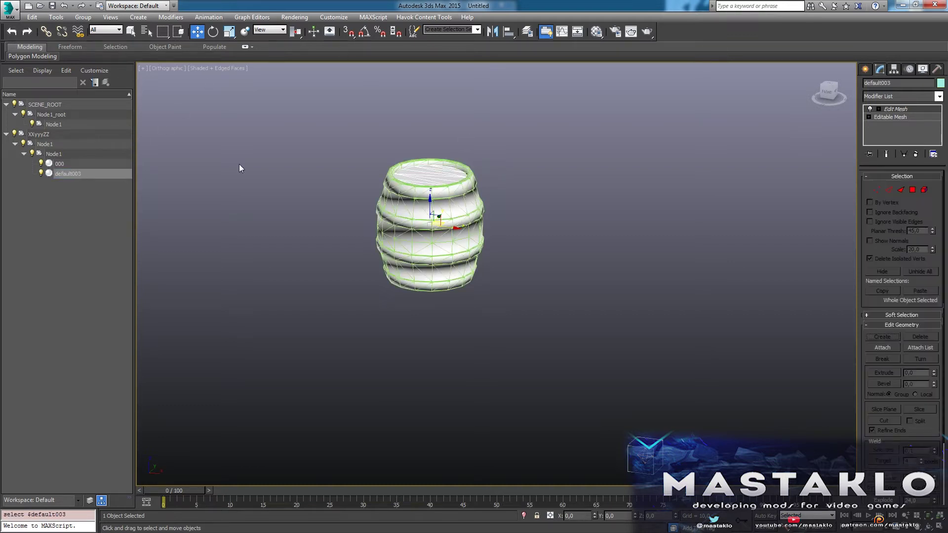
{"action": "left_click", "coordinate": [897, 83]}
{"action": "type", "text": "001"}
{"action": "key", "text": "Return"}
- Apply object_xx01_Barrel01_dif.png to the barrel body and object_xx01_Barrel02_dif.png to its lid from the "3DS - Super Mario 3D Land - Barrel" folder
{"action": "middle_click_drag", "start_coordinate": [447, 251], "coordinate": [470, 263]}
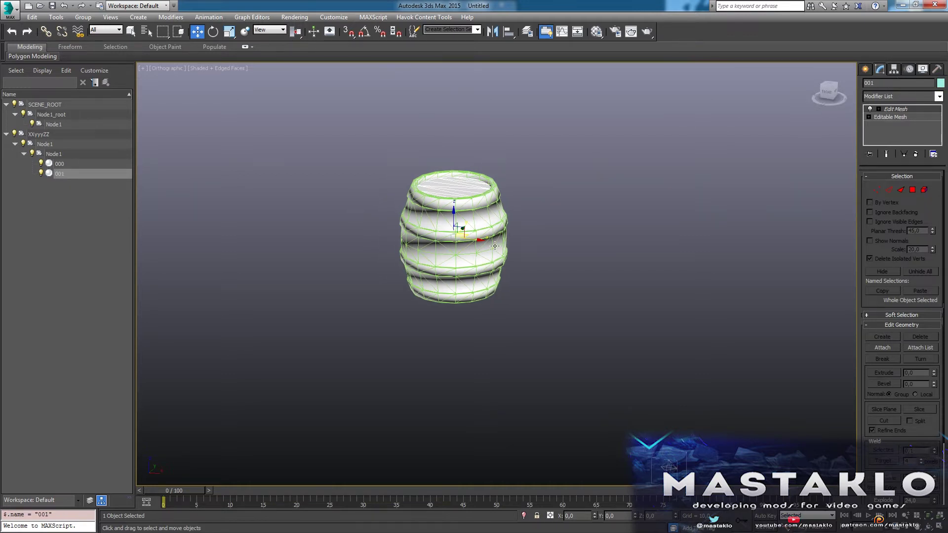
{"action": "scroll", "coordinate": [495, 245], "scroll_direction": "up", "scroll_amount": 3}
{"action": "scroll", "coordinate": [515, 234], "scroll_direction": "up", "scroll_amount": 2}
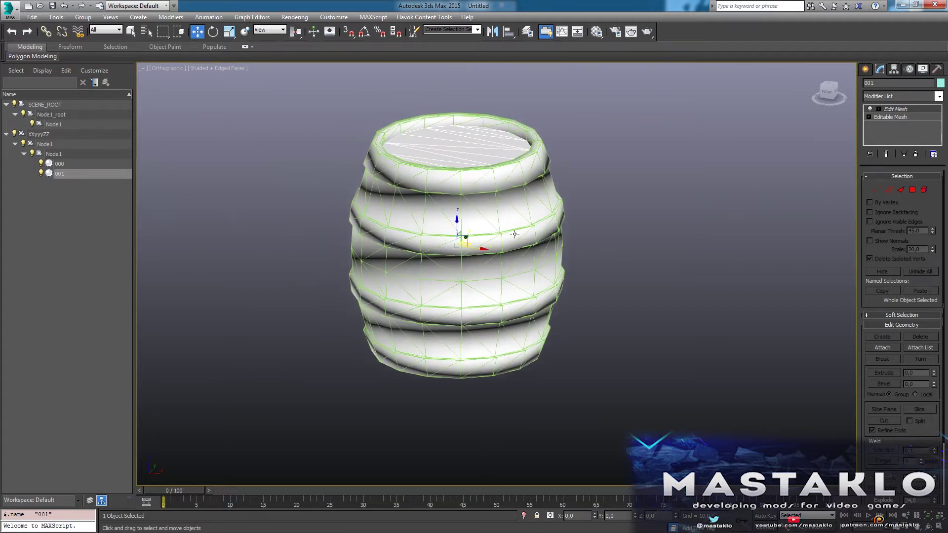
{"action": "left_click", "coordinate": [681, 260]}
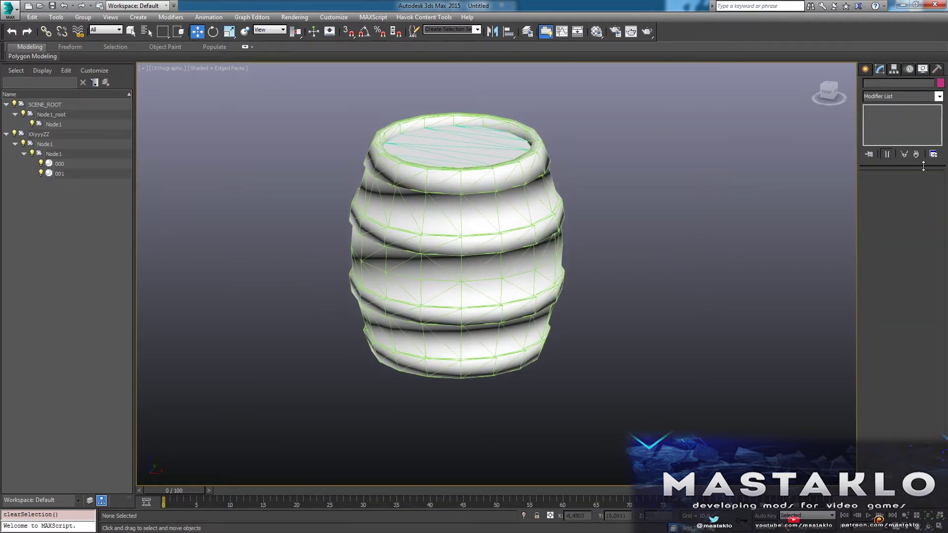
{"action": "left_click", "coordinate": [902, 4]}
{"action": "double_click", "coordinate": [858, 20]}
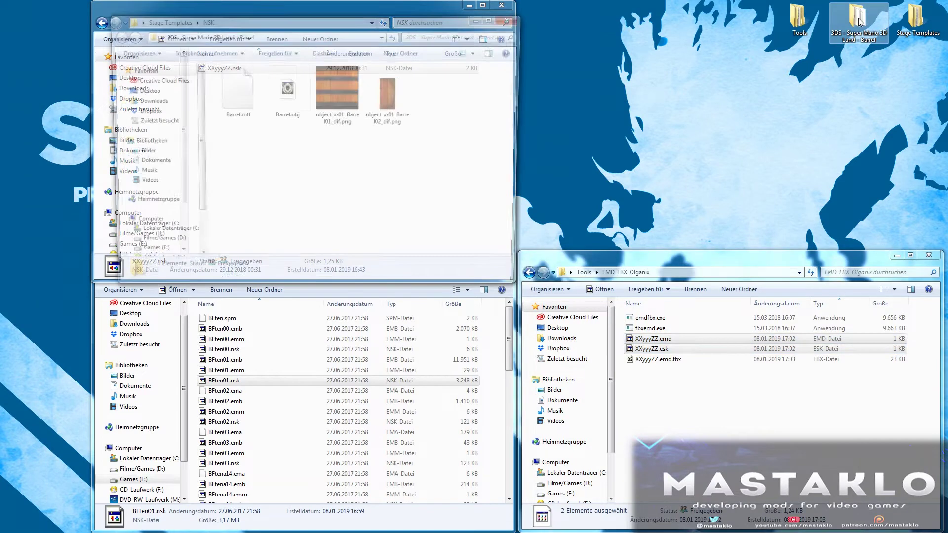
{"action": "left_click_drag", "start_coordinate": [429, 22], "coordinate": [940, 110]}
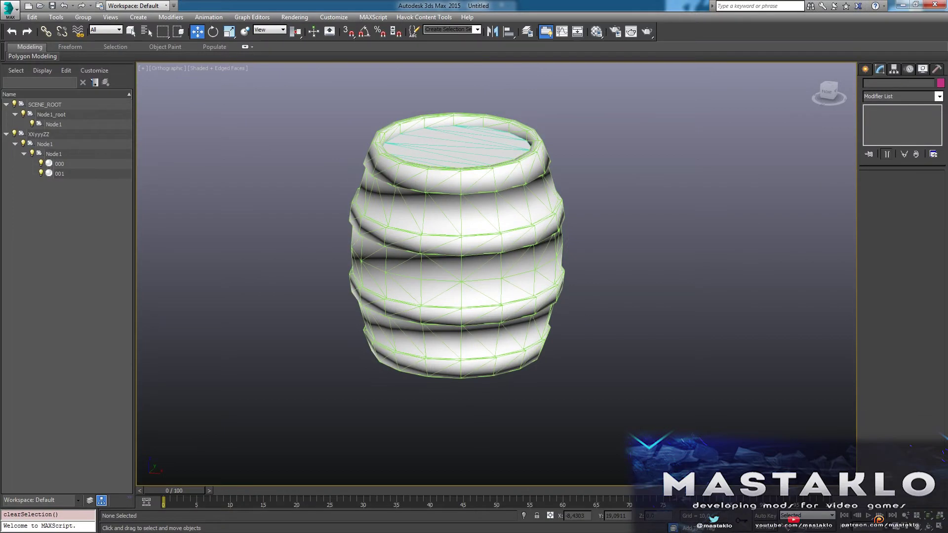
{"action": "left_click_drag", "start_coordinate": [947, 128], "coordinate": [931, 150]}
{"action": "left_click_drag", "start_coordinate": [817, 222], "coordinate": [499, 257]}
{"action": "left_click_drag", "start_coordinate": [869, 220], "coordinate": [479, 151]}
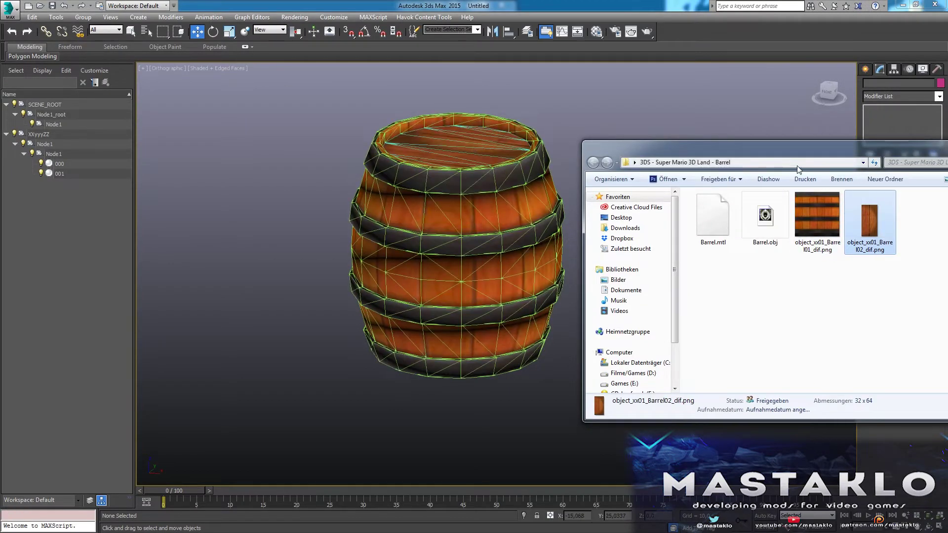
{"action": "left_click_drag", "start_coordinate": [813, 155], "coordinate": [719, 153]}
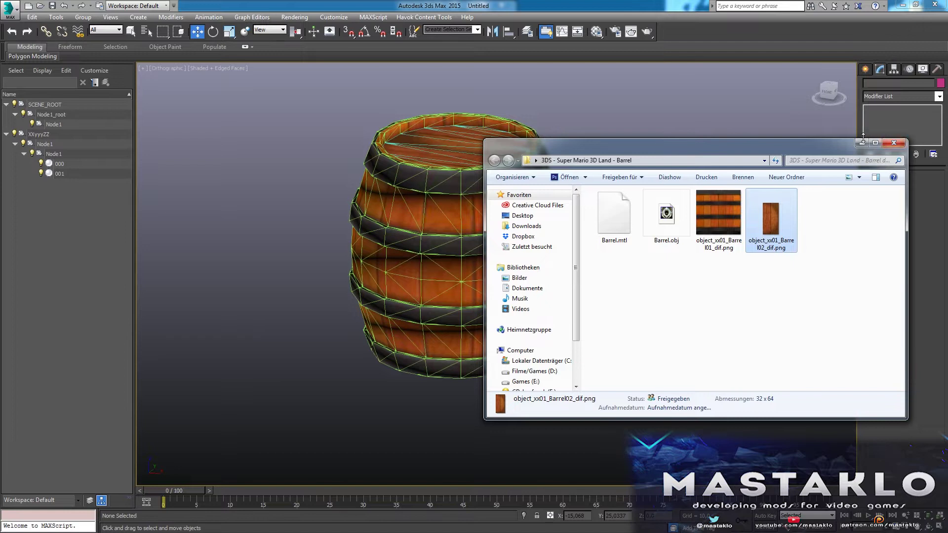
{"action": "left_click", "coordinate": [889, 144]}
- Pick the barrel body's material into the Material Editor and rename it 000
{"action": "middle_click_drag", "start_coordinate": [292, 209], "coordinate": [317, 218]}
{"action": "key", "text": "m"}
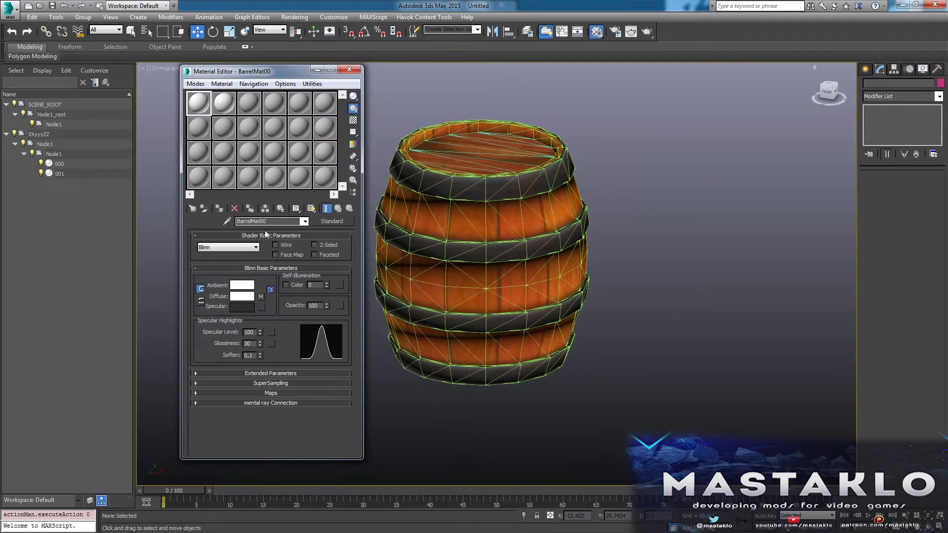
{"action": "left_click", "coordinate": [228, 221]}
{"action": "left_click", "coordinate": [441, 248]}
{"action": "left_click", "coordinate": [275, 221]}
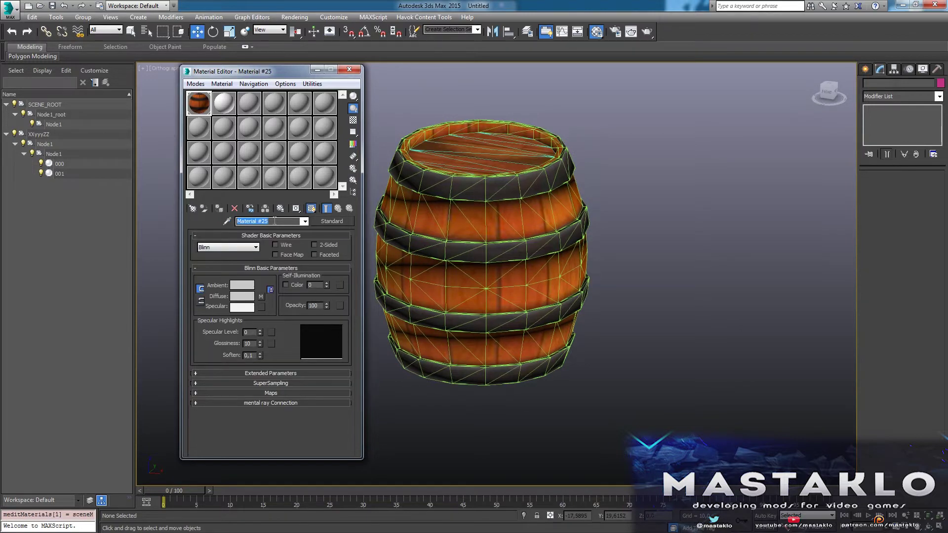
{"action": "left_click", "coordinate": [475, 228]}
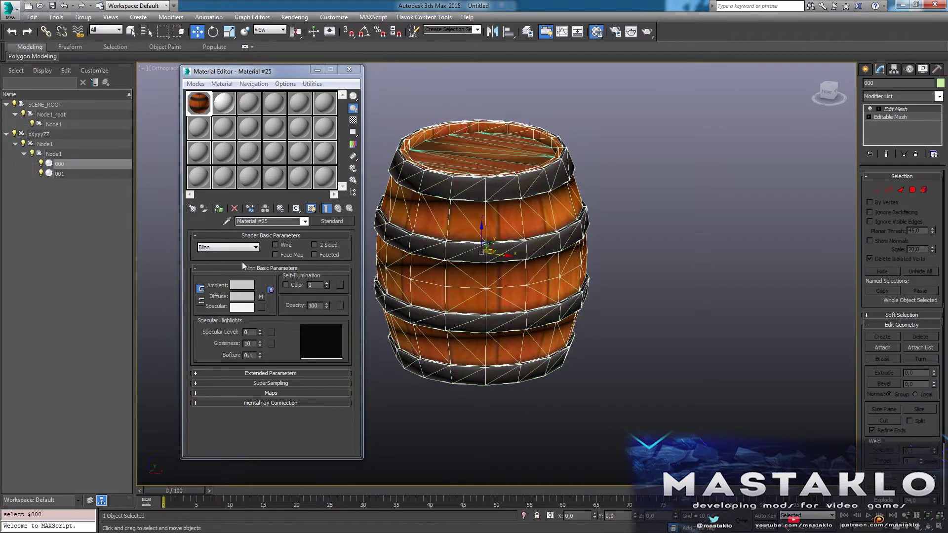
{"action": "left_click", "coordinate": [257, 222]}
{"action": "type", "text": "000"}
{"action": "key", "text": "Return"}
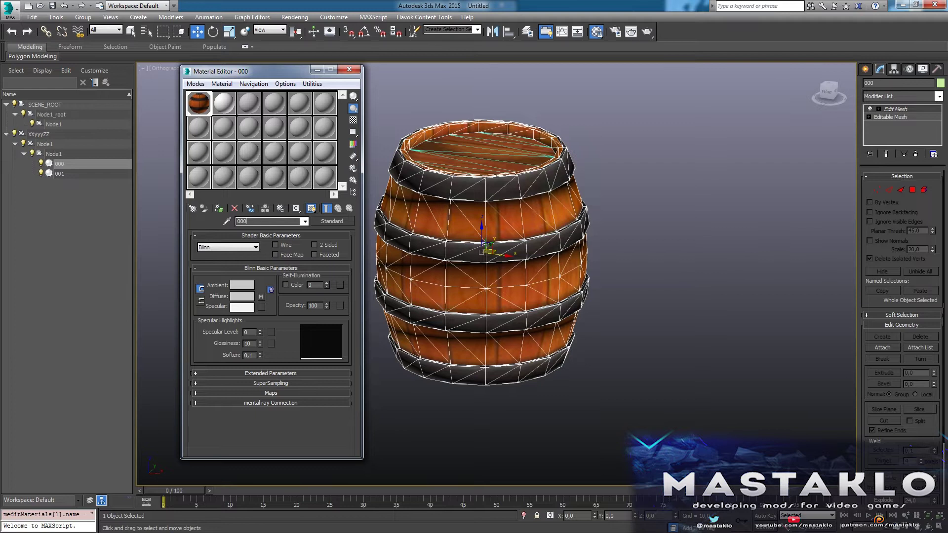
- Pick the barrel lid's material, rename it 001, and close the Material Editor
{"action": "left_click", "coordinate": [227, 221]}
{"action": "left_click", "coordinate": [442, 152]}
{"action": "left_click", "coordinate": [272, 222]}
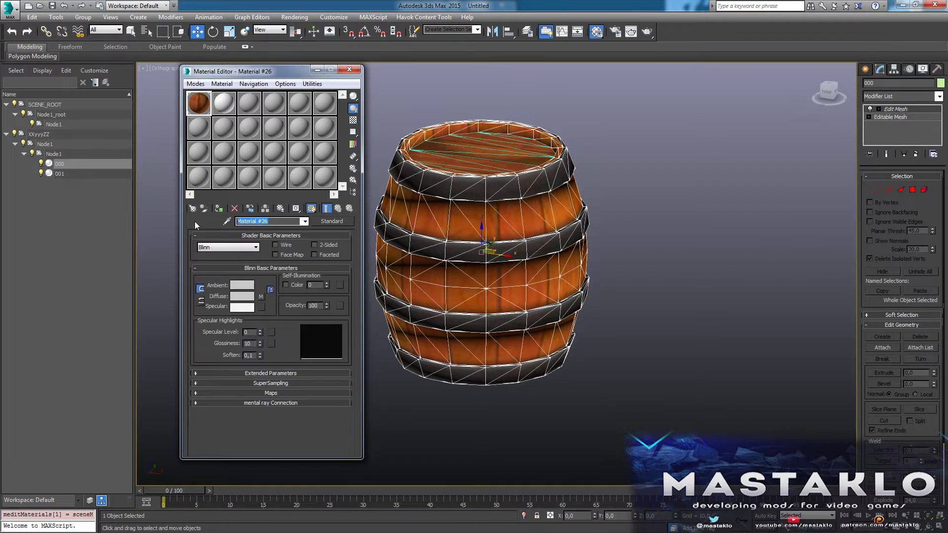
{"action": "type", "text": "001"}
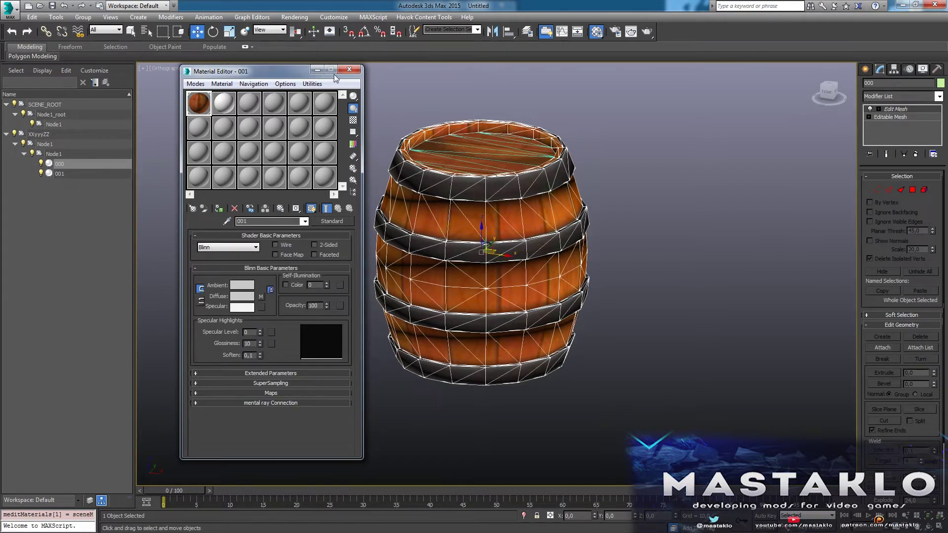
{"action": "left_click", "coordinate": [349, 70]}
- Export the scene as FBX with the Xenoverse preset, overwriting XXyyyZZ.emd.fbx in the desktop's Tools/EMD_FBX_Olganix folder
{"action": "middle_click_drag", "start_coordinate": [382, 206], "coordinate": [352, 204]}
{"action": "left_click", "coordinate": [9, 9]}
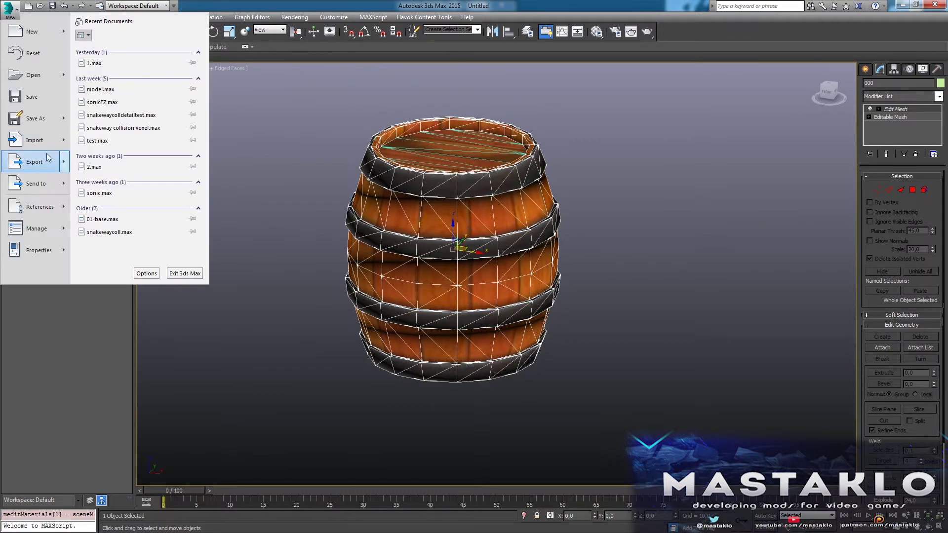
{"action": "left_click", "coordinate": [30, 159]}
{"action": "left_click", "coordinate": [29, 93]}
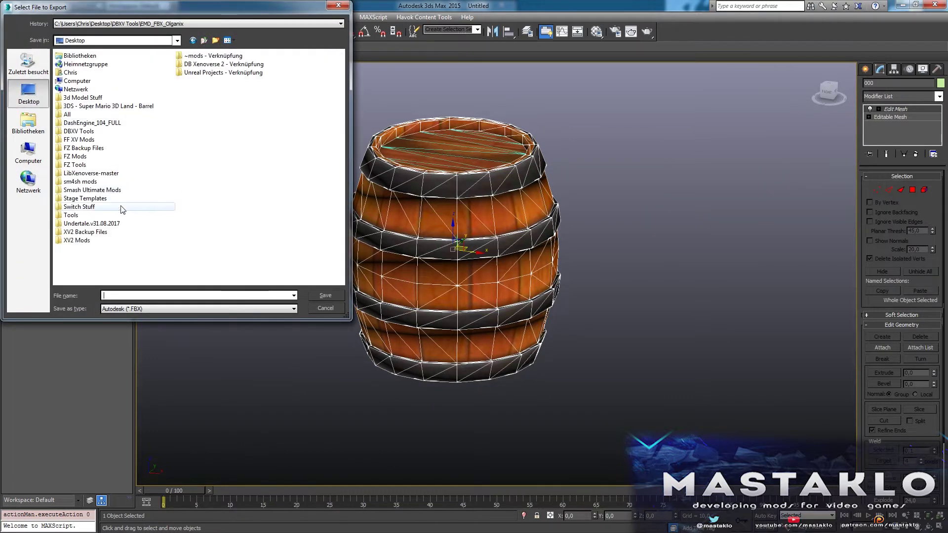
{"action": "double_click", "coordinate": [74, 215]}
{"action": "double_click", "coordinate": [81, 65]}
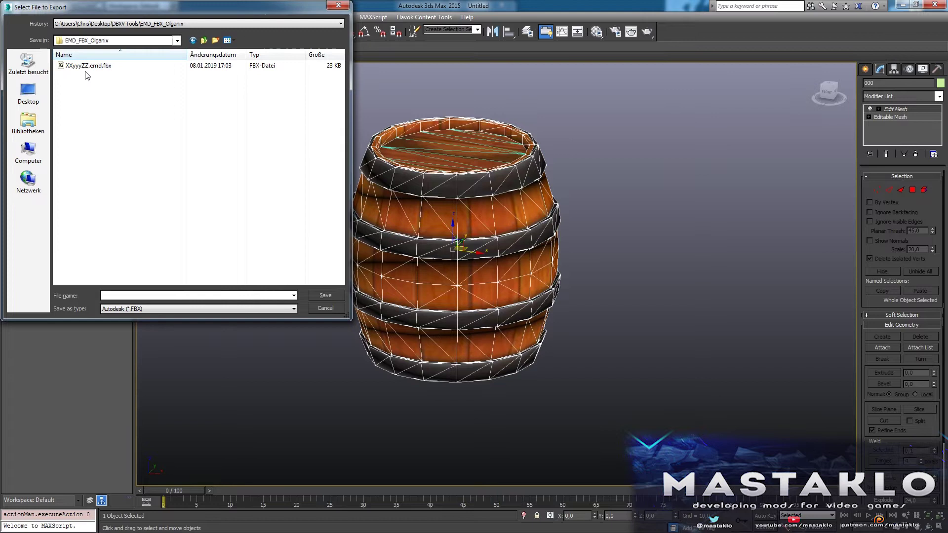
{"action": "left_click", "coordinate": [86, 67]}
{"action": "double_click", "coordinate": [86, 70]}
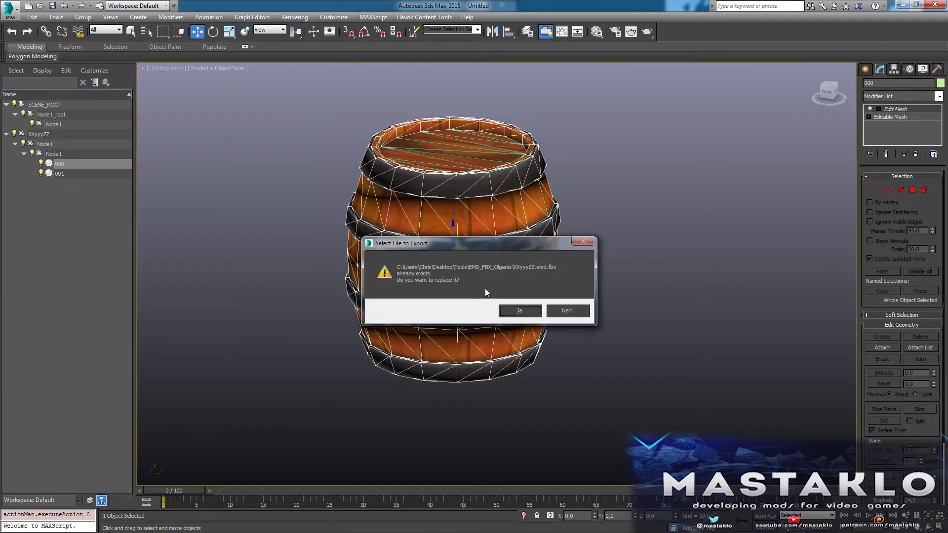
{"action": "left_click", "coordinate": [518, 316]}
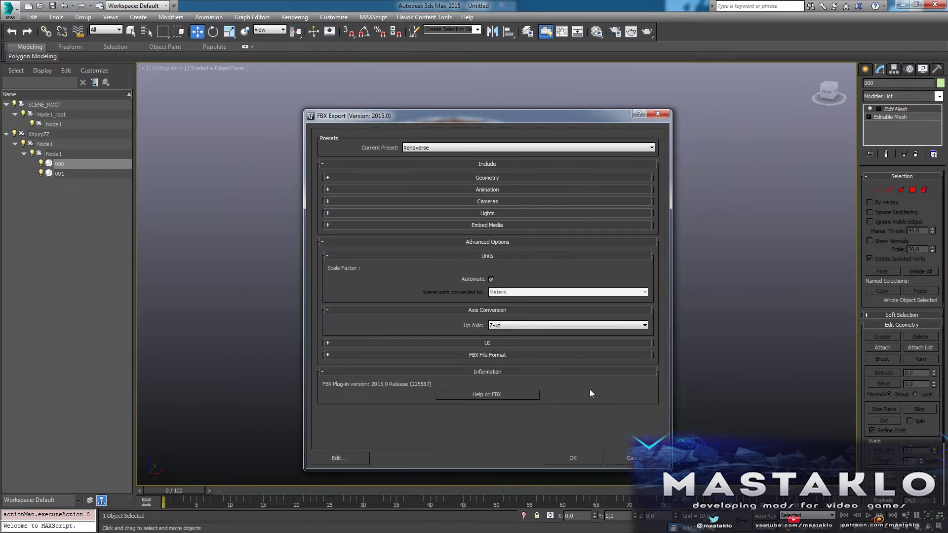
{"action": "left_click", "coordinate": [574, 459]}
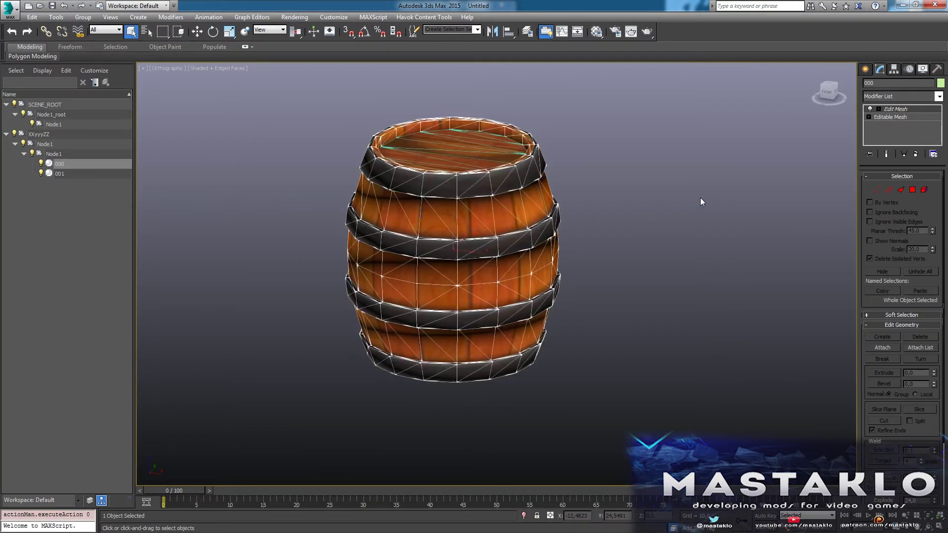
- Switch to the EMD_FBX_Olganix folder in Windows Explorer and convert XXyyyZZ.emd.fbx with fbxemd.exe
{"action": "left_click", "coordinate": [907, 5]}
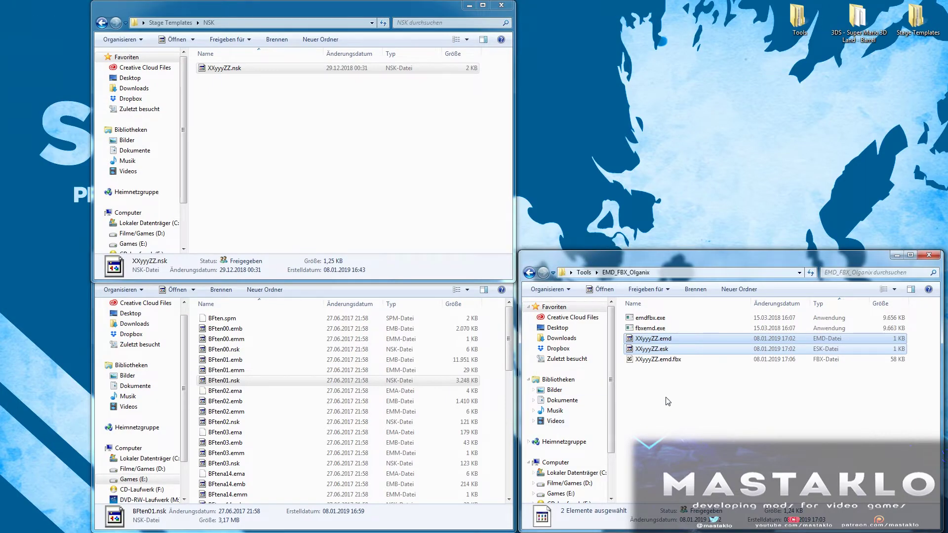
{"action": "left_click", "coordinate": [670, 360]}
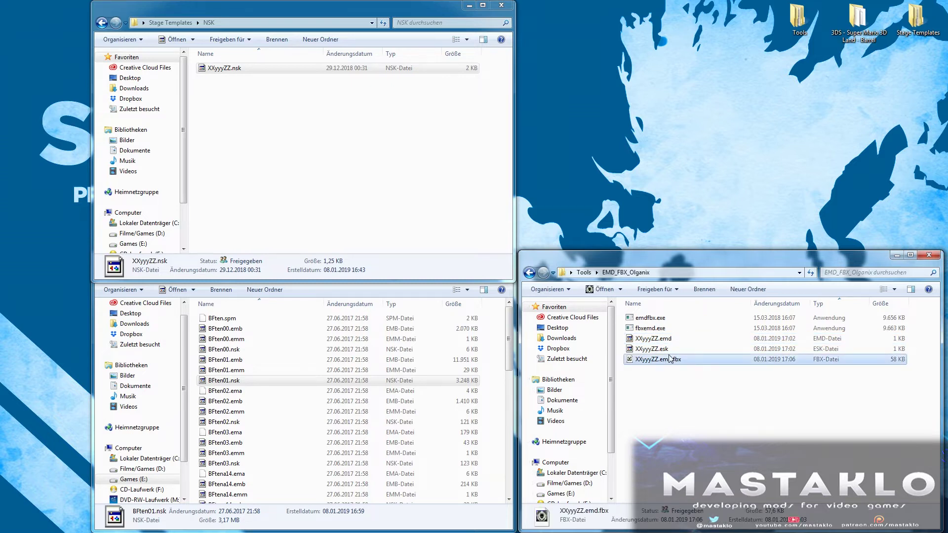
{"action": "left_click_drag", "start_coordinate": [670, 359], "coordinate": [656, 332]}
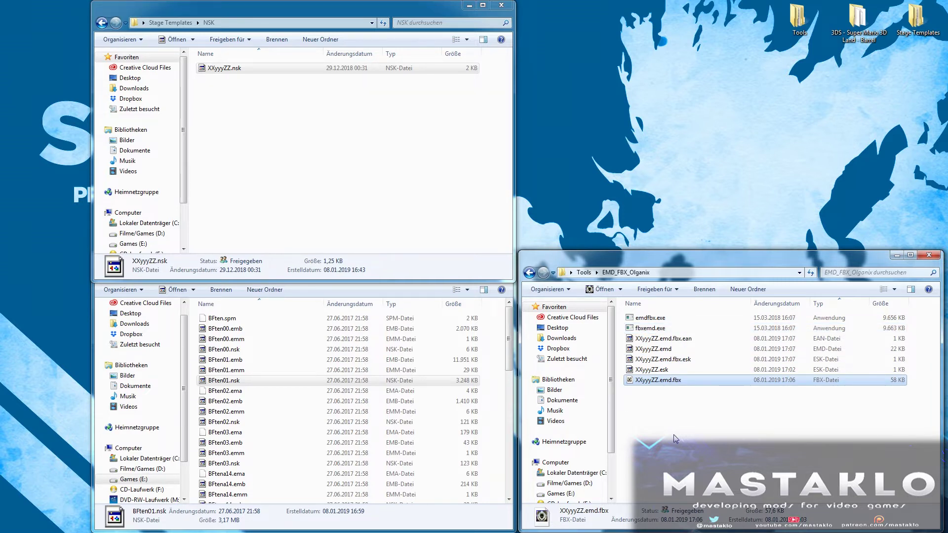
- Copy the converted XXyyyZZ.emd into the NSKPack tool folder in place of the old XXyyyZZ.emd
{"action": "left_click", "coordinate": [662, 350]}
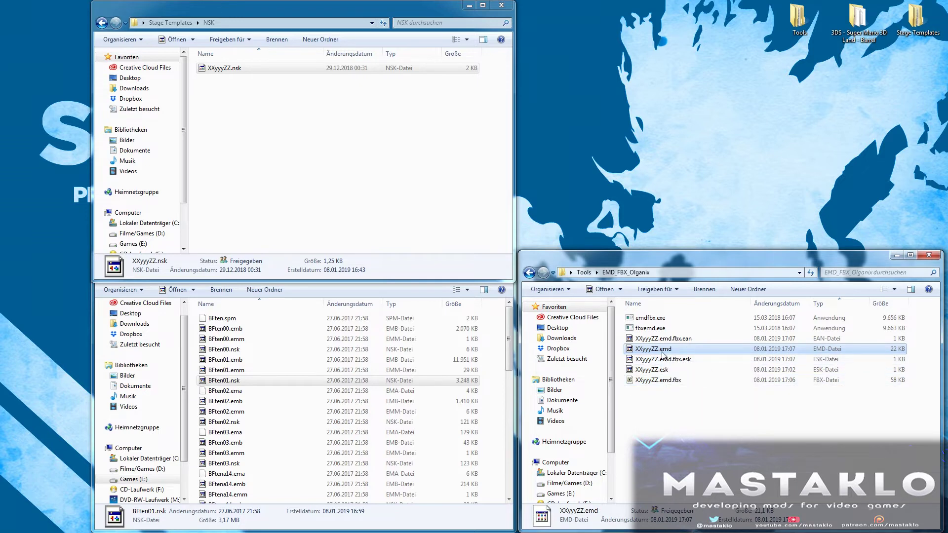
{"action": "key", "text": "ctrl+c"}
{"action": "key", "text": "BackSpace"}
{"action": "double_click", "coordinate": [655, 331]}
{"action": "left_click", "coordinate": [655, 351]}
{"action": "key", "text": "Delete"}
{"action": "key", "text": "Return"}
{"action": "key", "text": "ctrl+v"}
{"action": "left_click", "coordinate": [491, 234]}
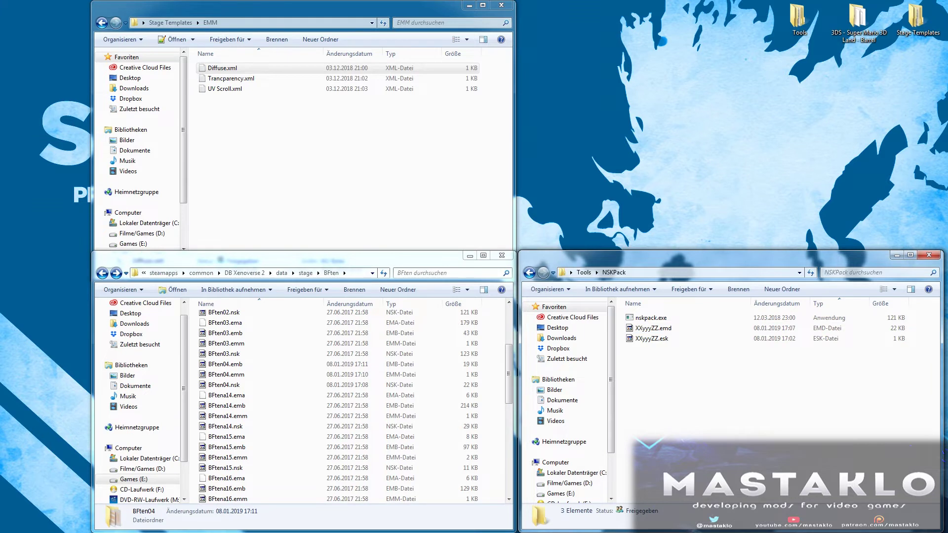
- Convert XXyyyZZ.emd in the NSKPack folder to XML and open XXyyyZZ.emd.xml in Notepad++
{"action": "left_click", "coordinate": [654, 331]}
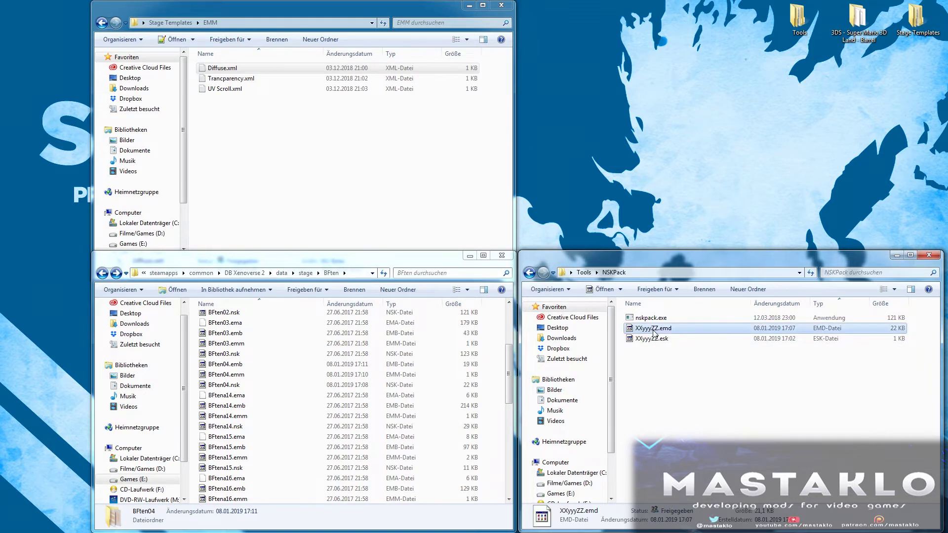
{"action": "left_click", "coordinate": [660, 352]}
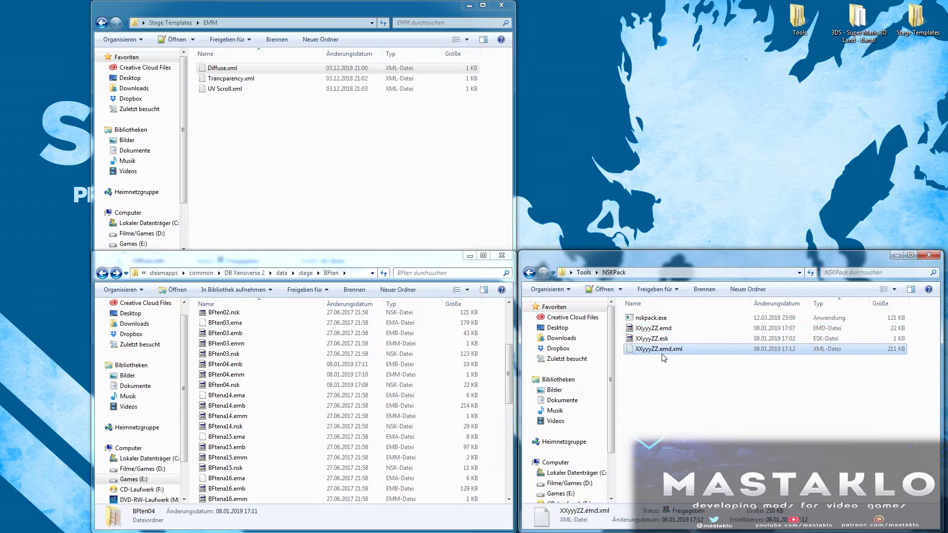
{"action": "double_click", "coordinate": [657, 351]}
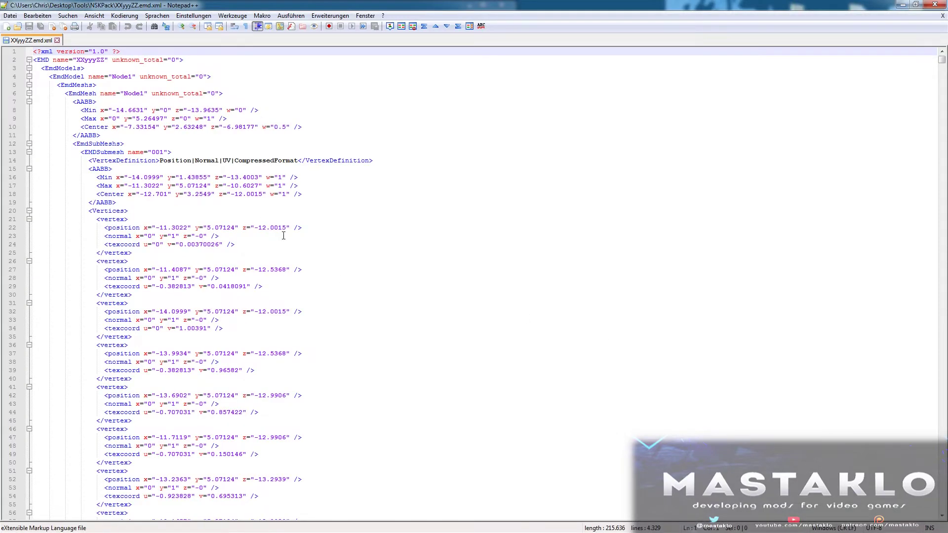
- Set textureindex to 1 in both EMDSubmeshDefinition lines of submesh 001
{"action": "left_click", "coordinate": [114, 152]}
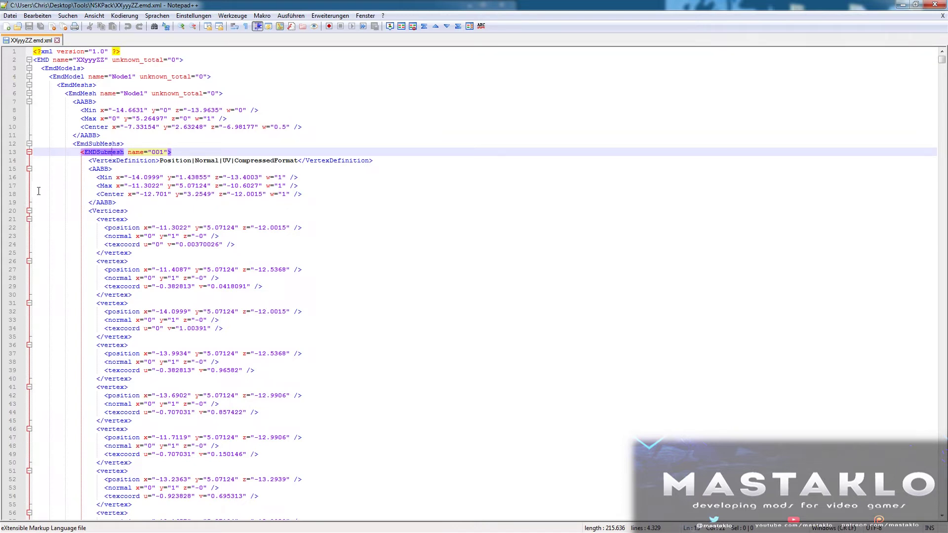
{"action": "left_click", "coordinate": [30, 169]}
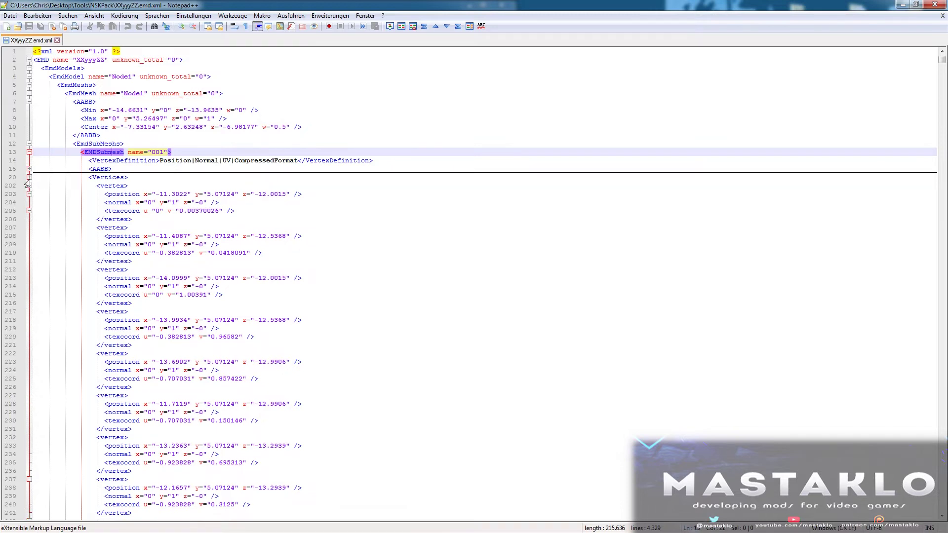
{"action": "left_click", "coordinate": [29, 186]}
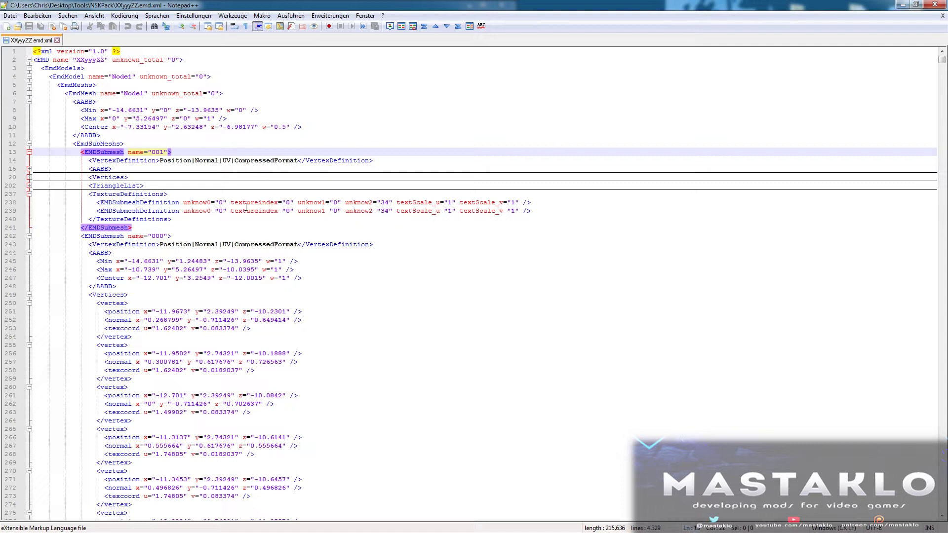
{"action": "double_click", "coordinate": [288, 203]}
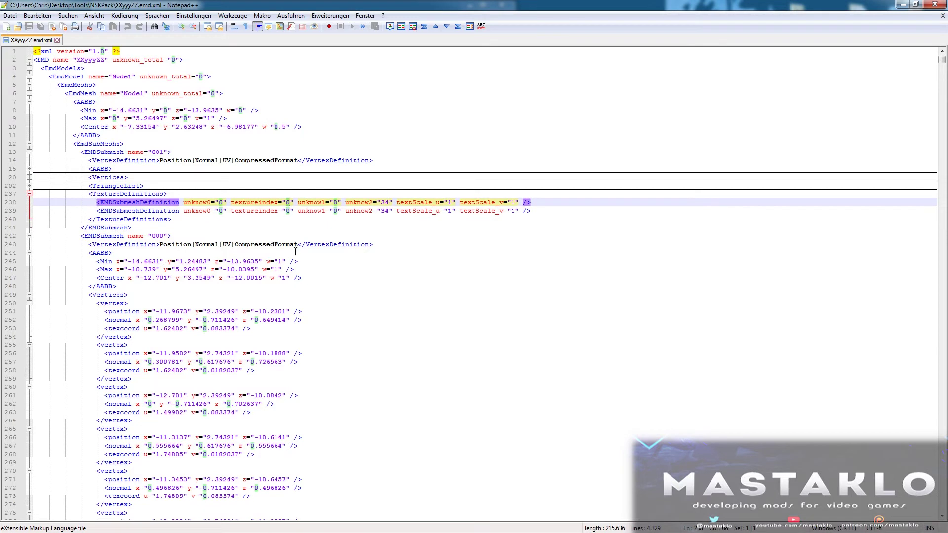
{"action": "type", "text": "1"}
{"action": "double_click", "coordinate": [286, 212]}
{"action": "type", "text": "1"}
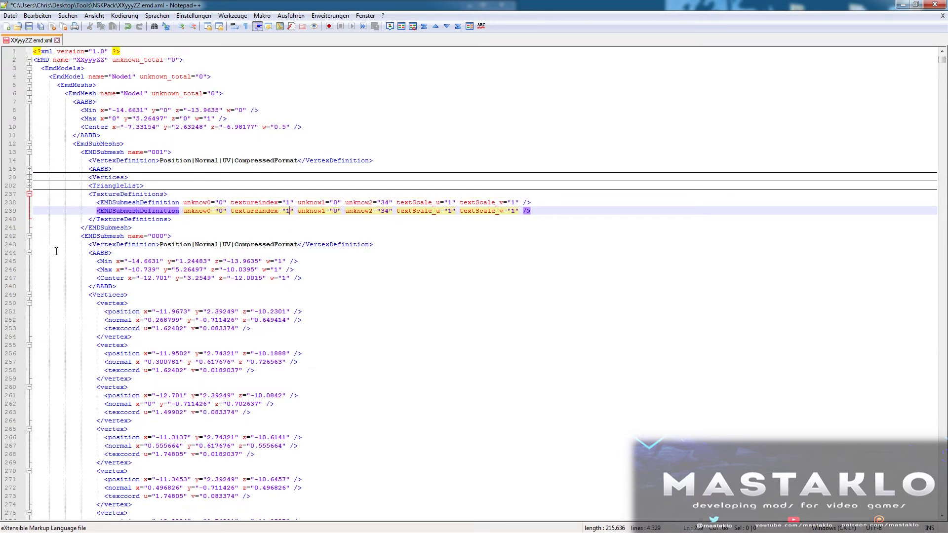
- Collapse submesh 000's AABB, Vertices and TriangleList blocks to check its texture definitions, and save and close XXyyyZZ.emd.xml
{"action": "left_click", "coordinate": [29, 253]}
{"action": "left_click", "coordinate": [28, 261]}
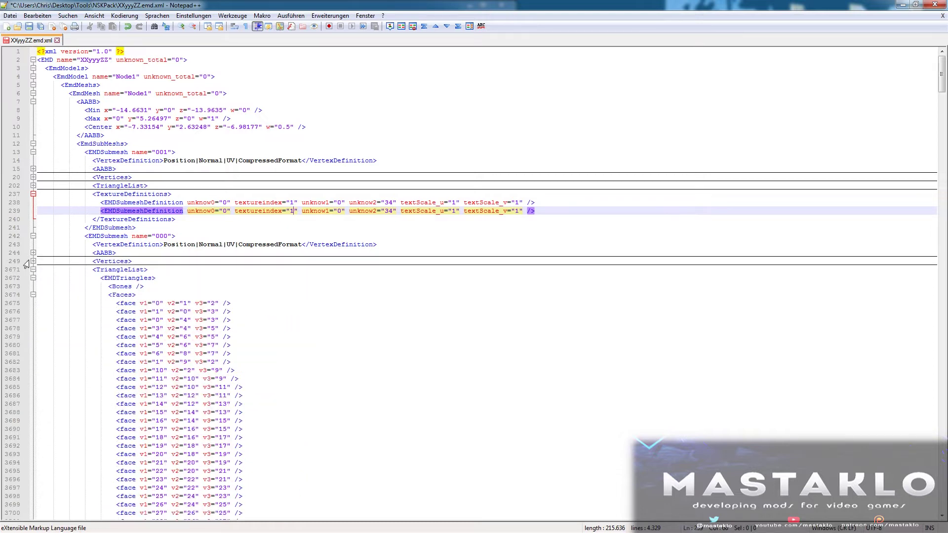
{"action": "left_click", "coordinate": [34, 269]}
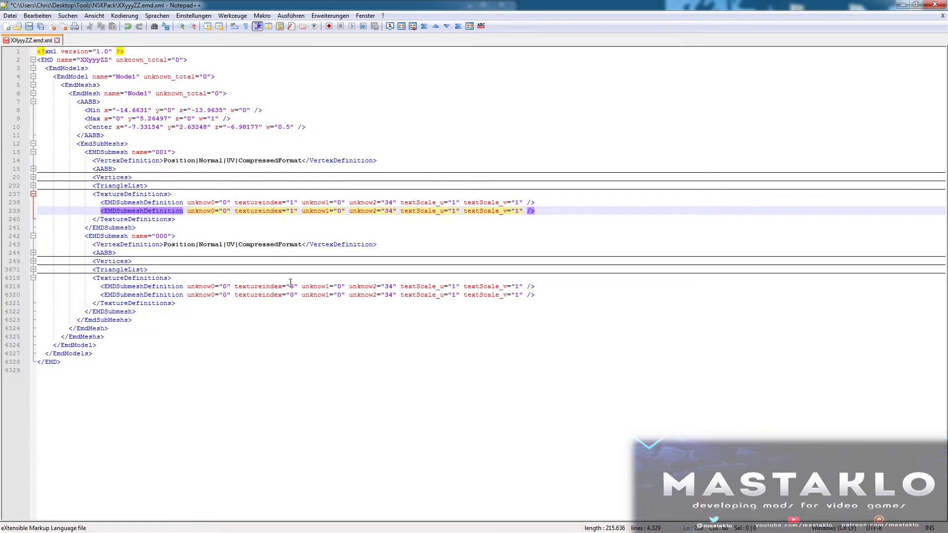
{"action": "key", "text": "ctrl+s"}
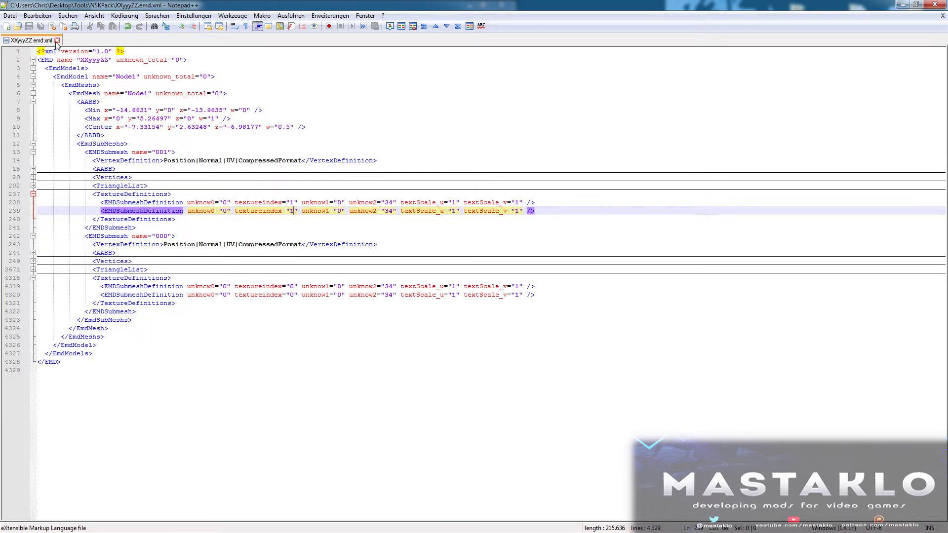
{"action": "left_click", "coordinate": [57, 40]}
{"action": "left_click", "coordinate": [935, 5]}
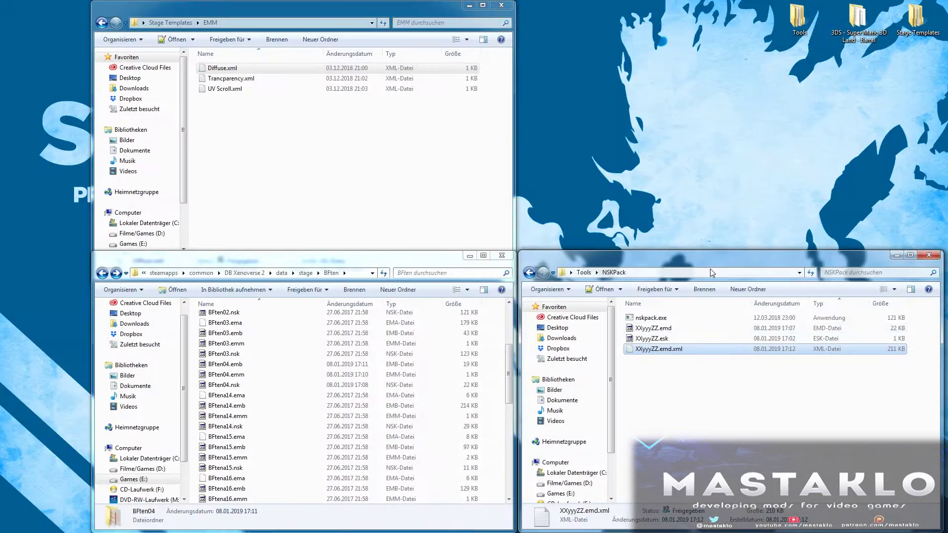
- Switch to Windows Explorer, convert the edited XXyyyZZ.emd.xml back to EMD, and delete the XML file
{"action": "right_click", "coordinate": [658, 350]}
{"action": "mouse_move", "coordinate": [682, 255]}
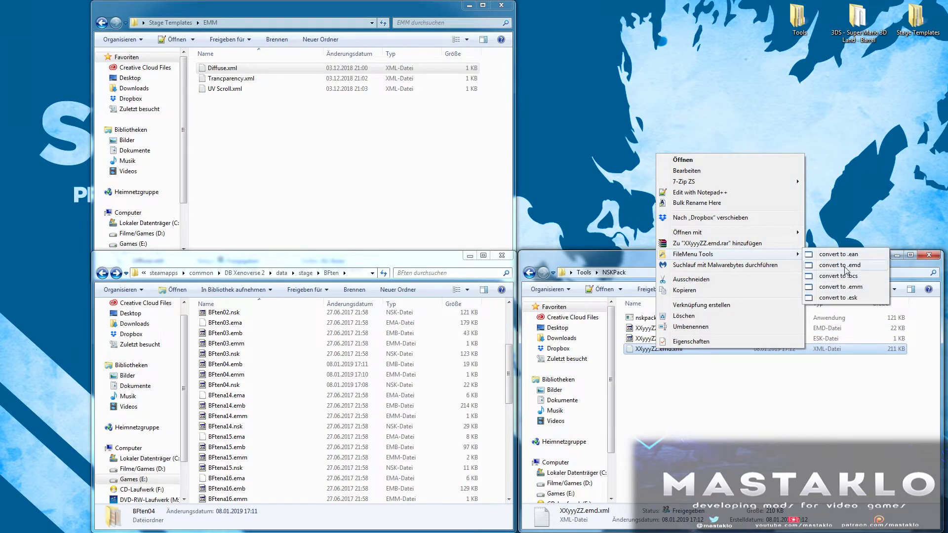
{"action": "left_click", "coordinate": [845, 267]}
{"action": "key", "text": "Delete"}
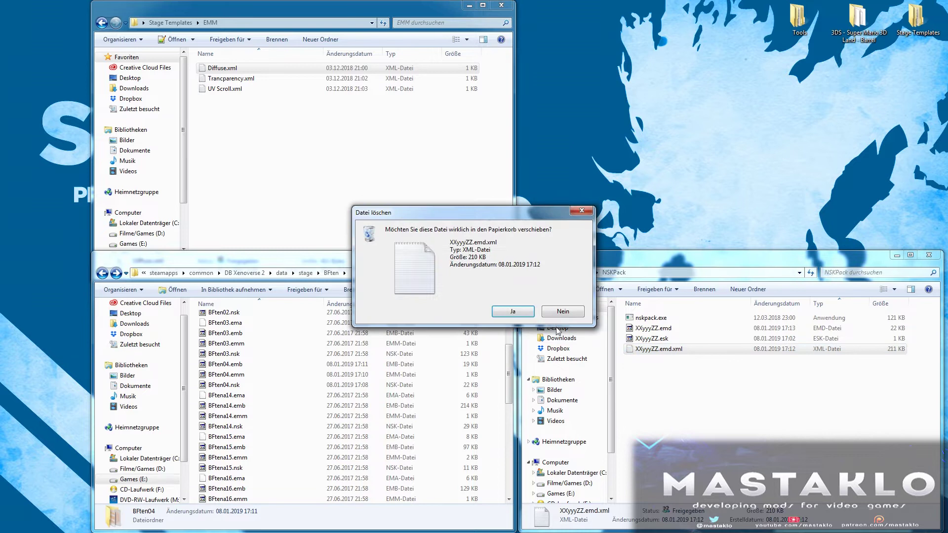
{"action": "left_click", "coordinate": [523, 315]}
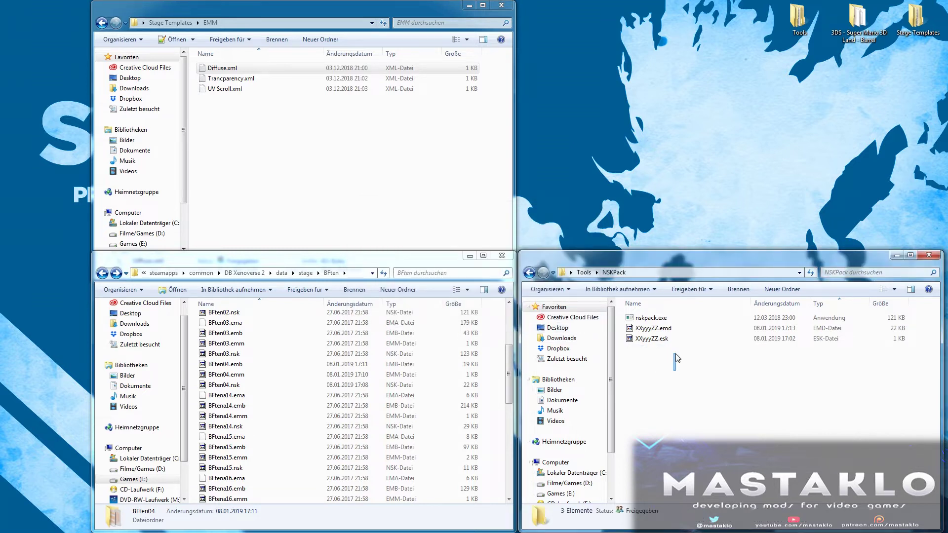
- Pack XXyyyZZ.emd and XXyyyZZ.esk with nskpack.exe as BFten04.nsk and transfer it to the BFten stage folder
{"action": "left_click_drag", "start_coordinate": [679, 370], "coordinate": [659, 322]}
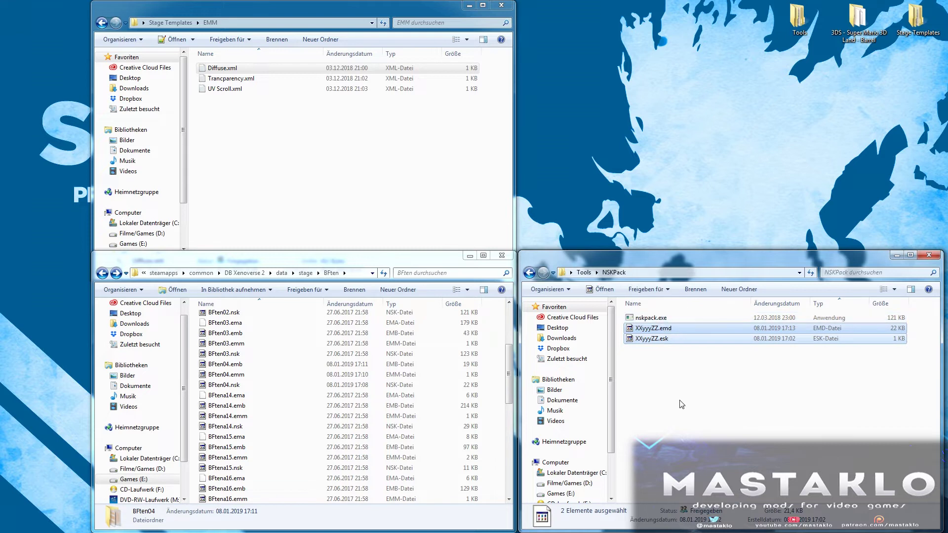
{"action": "left_click", "coordinate": [670, 349]}
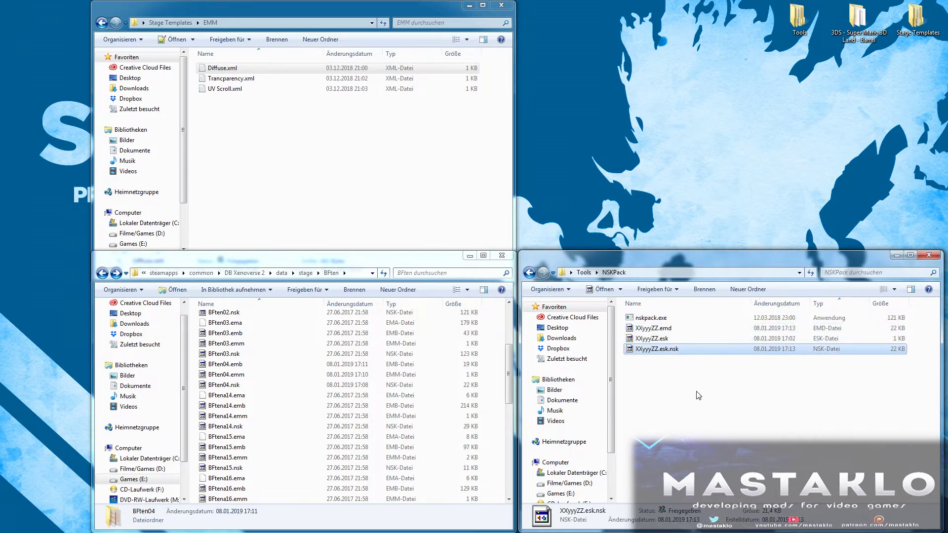
{"action": "key", "text": "F2"}
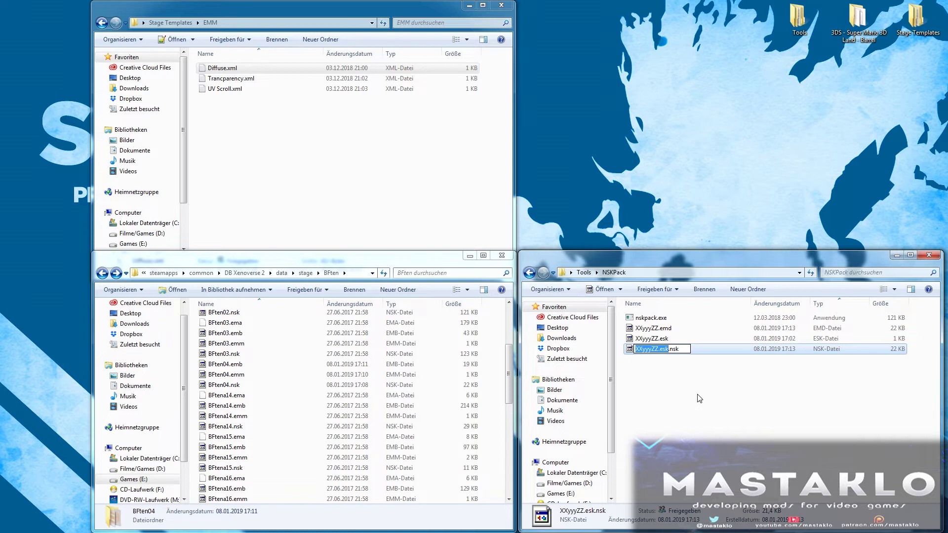
{"action": "type", "text": "BFten04"}
{"action": "key", "text": "Return"}
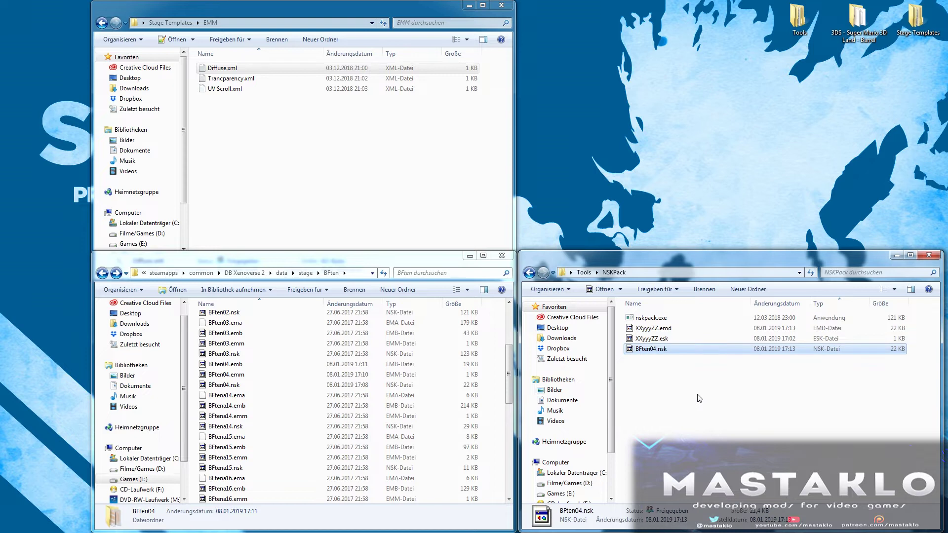
{"action": "left_click_drag", "start_coordinate": [651, 348], "coordinate": [316, 383]}
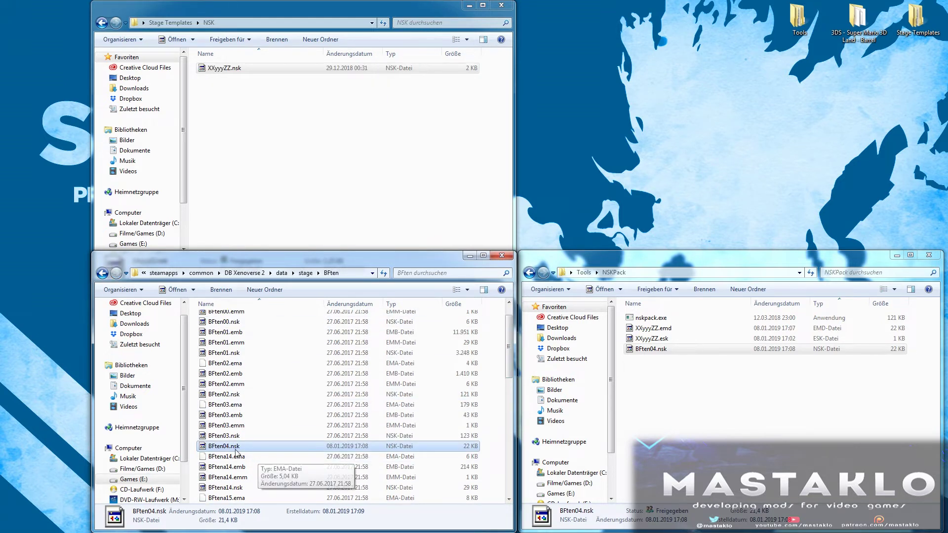
- Duplicate BFten00.emb and BFten00.emm in the BFten folder and rename the copies BFten04.emb and BFten04.emm
{"action": "scroll", "coordinate": [230, 450], "scroll_direction": "up", "scroll_amount": 1}
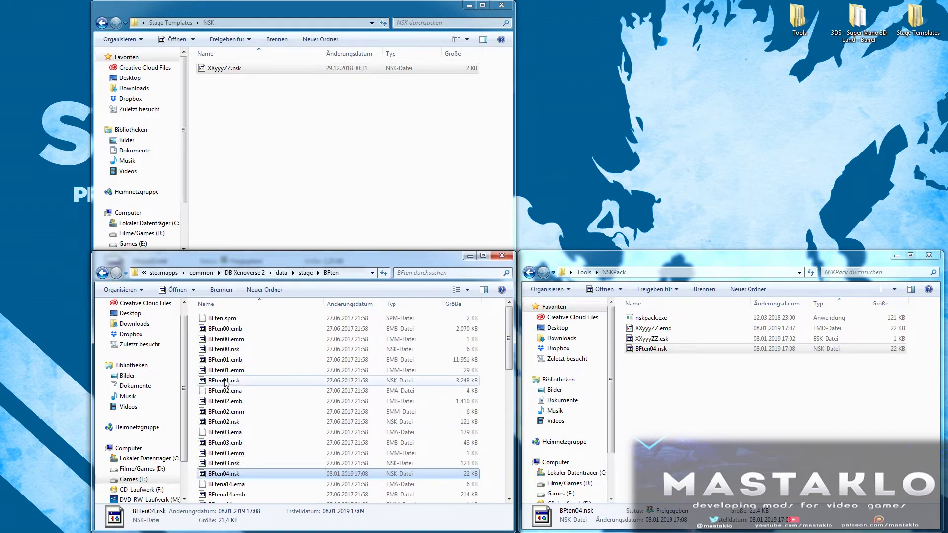
{"action": "left_click", "coordinate": [227, 363]}
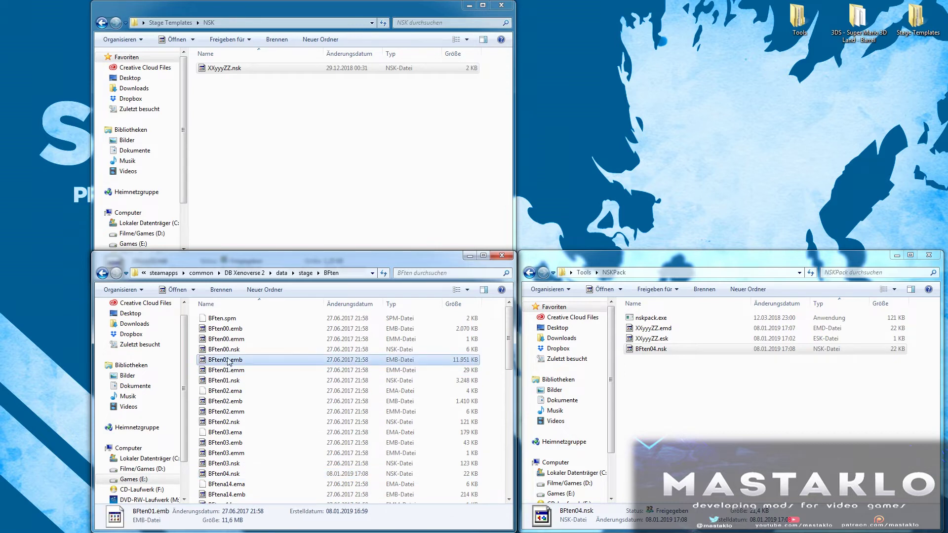
{"action": "left_click", "coordinate": [228, 328]}
{"action": "left_click", "coordinate": [230, 340], "text": "ctrl"}
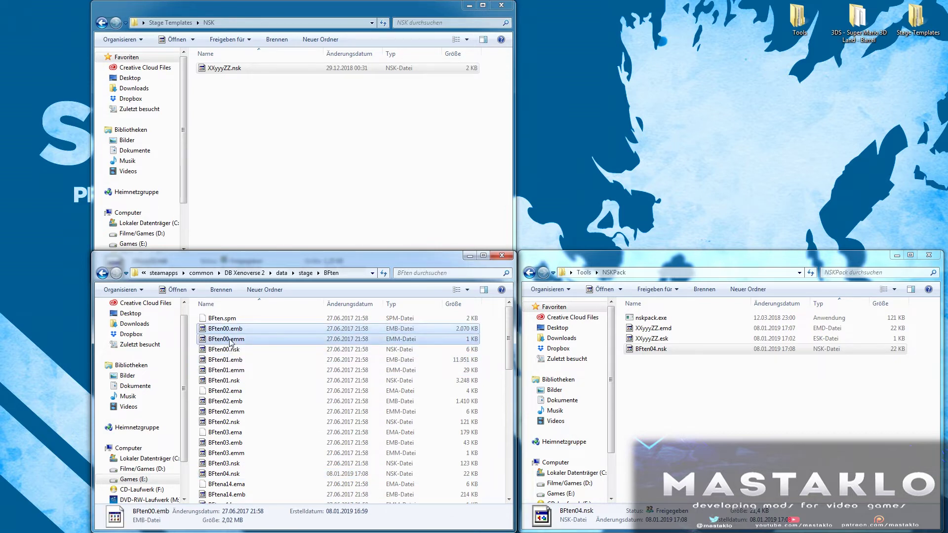
{"action": "key", "text": "ctrl+v"}
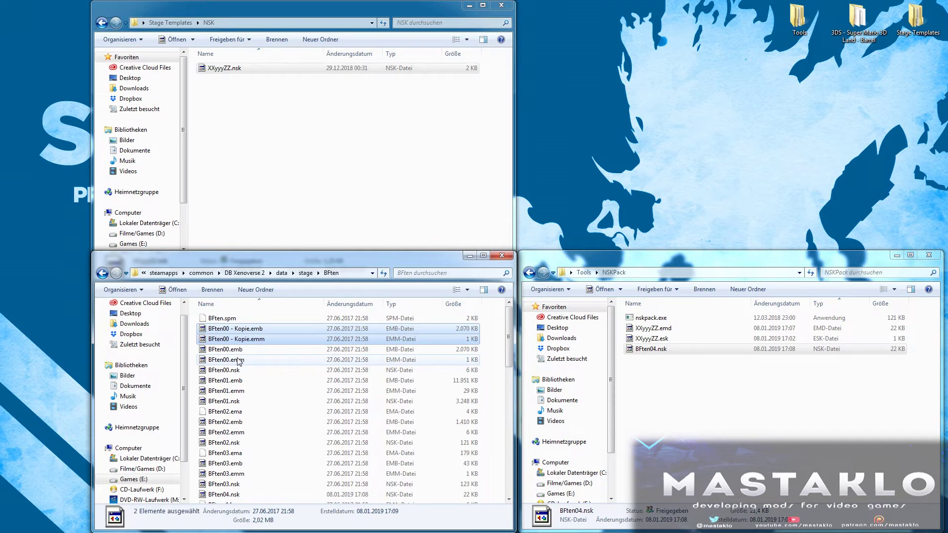
{"action": "key", "text": "F2"}
{"action": "key", "text": "Right"}
{"action": "key", "text": "BackSpace"}
{"action": "key", "text": "BackSpace"}
{"action": "key", "text": "BackSpace"}
{"action": "key", "text": "BackSpace"}
{"action": "key", "text": "BackSpace"}
{"action": "key", "text": "BackSpace"}
{"action": "key", "text": "BackSpace"}
{"action": "key", "text": "BackSpace"}
{"action": "key", "text": "BackSpace"}
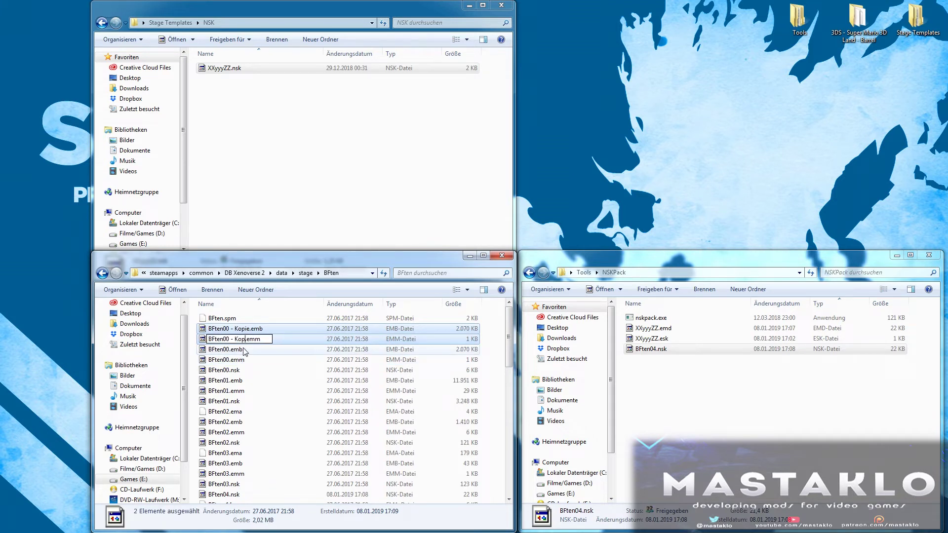
{"action": "type", "text": "4"}
{"action": "key", "text": "Return"}
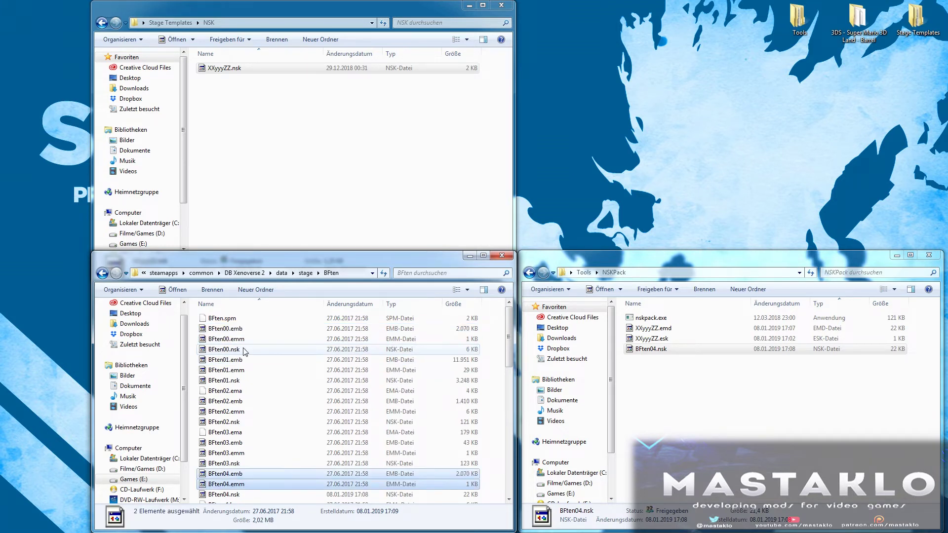
- Convert BFten04.emm to XML, open it in Notepad++ and delete all three EMMMaterial entries inside the EMM element
{"action": "scroll", "coordinate": [244, 351], "scroll_direction": "down", "scroll_amount": 2}
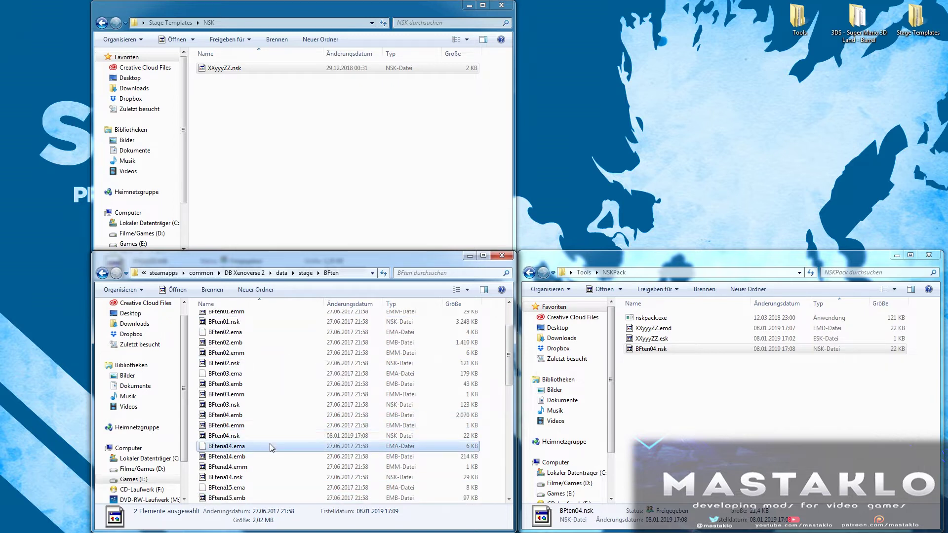
{"action": "left_click", "coordinate": [236, 426]}
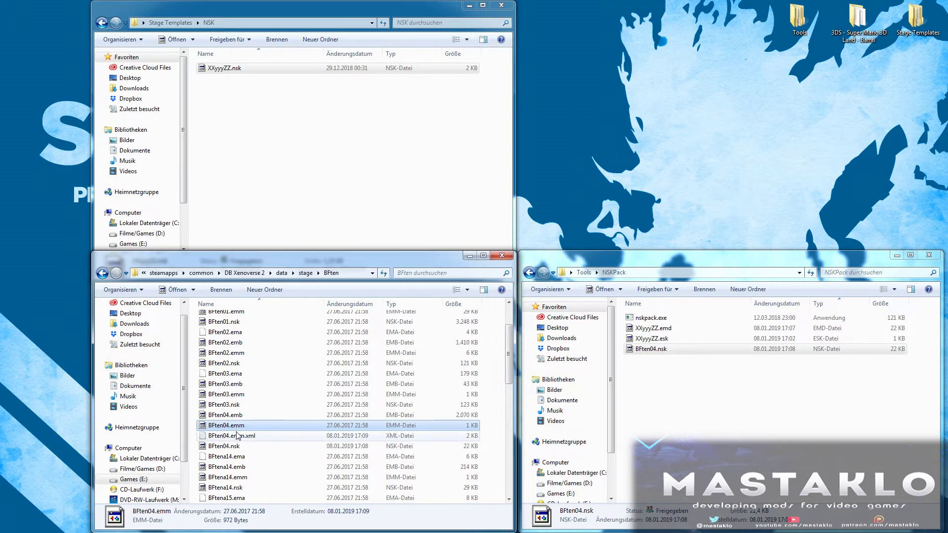
{"action": "left_click", "coordinate": [238, 437]}
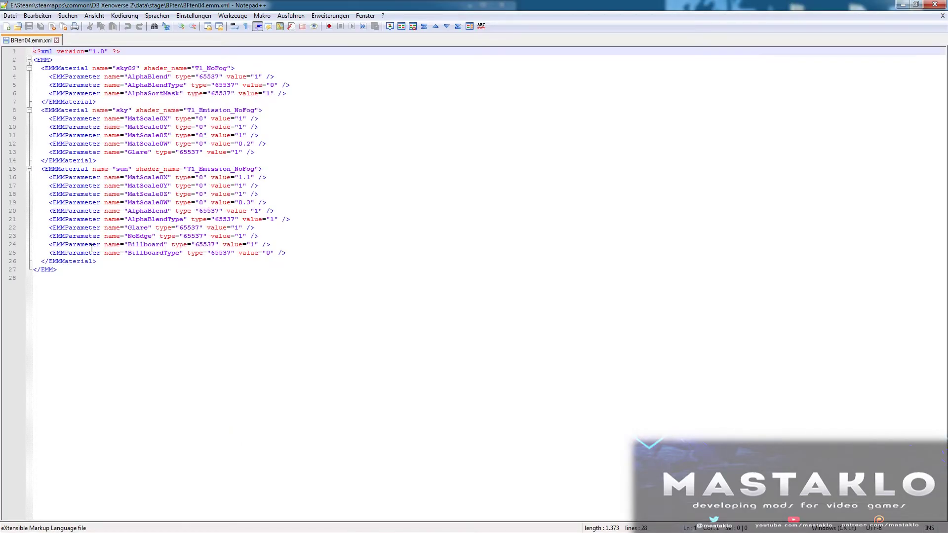
{"action": "left_click_drag", "start_coordinate": [104, 261], "coordinate": [1, 68]}
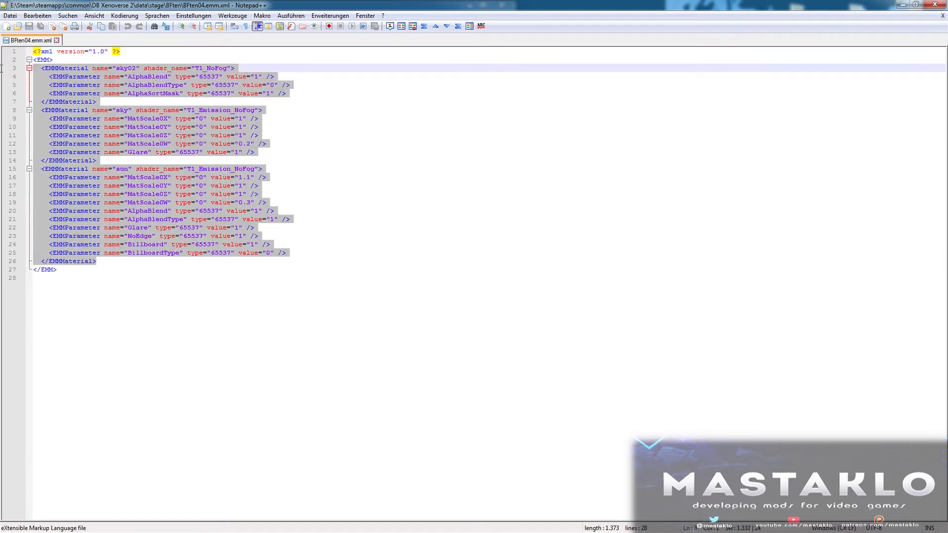
{"action": "key", "text": "Delete"}
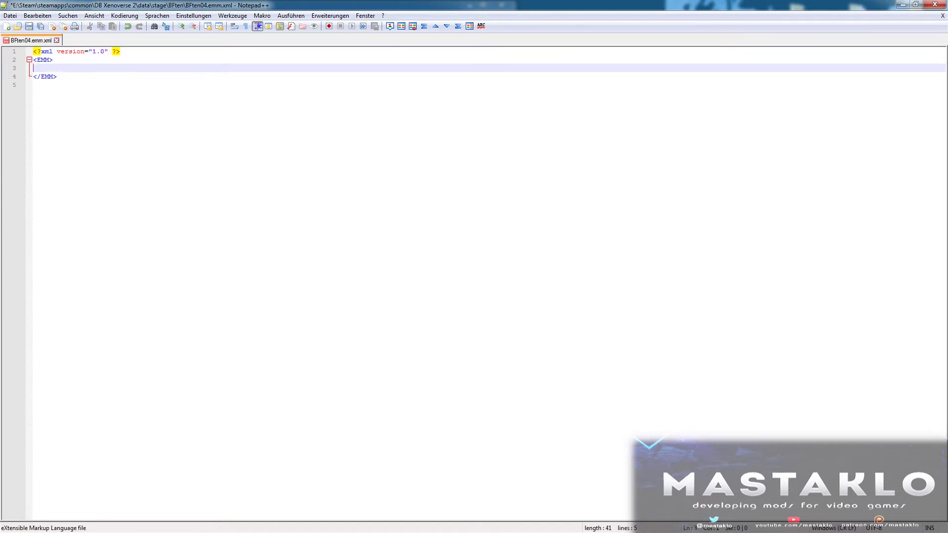
- Switch to Windows Explorer and select the Diffuse.xml template in the EMM folder of Stage Templates
{"action": "left_click", "coordinate": [903, 5]}
{"action": "left_click", "coordinate": [295, 129]}
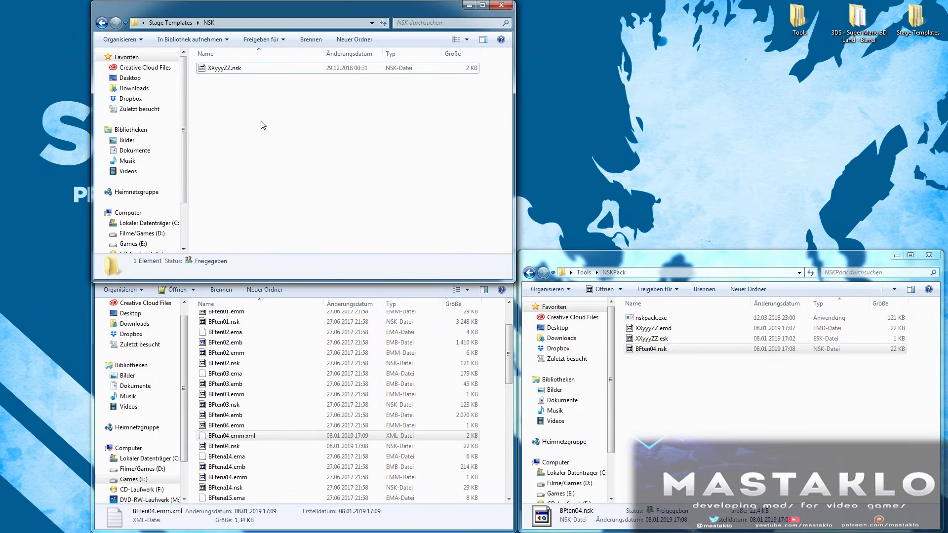
{"action": "key", "text": "BackSpace"}
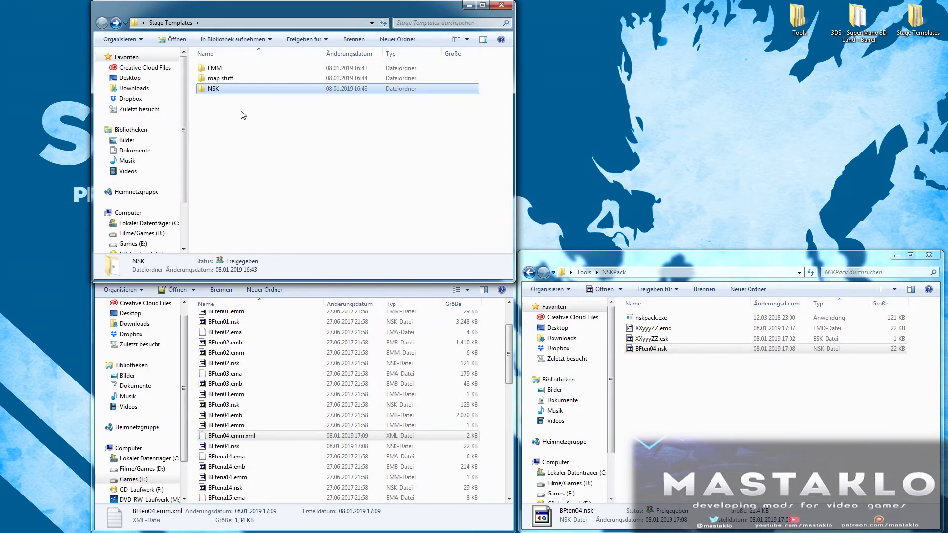
{"action": "double_click", "coordinate": [215, 70]}
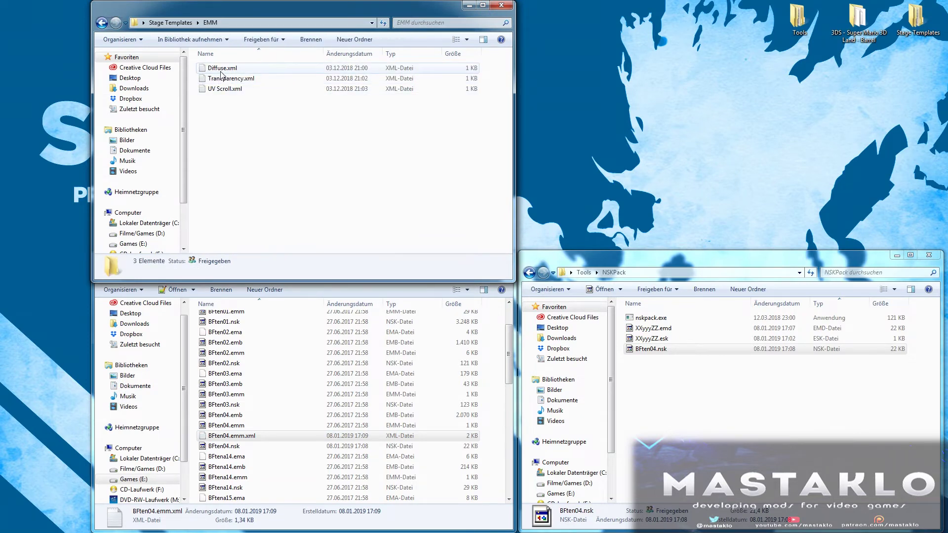
{"action": "left_click", "coordinate": [219, 71]}
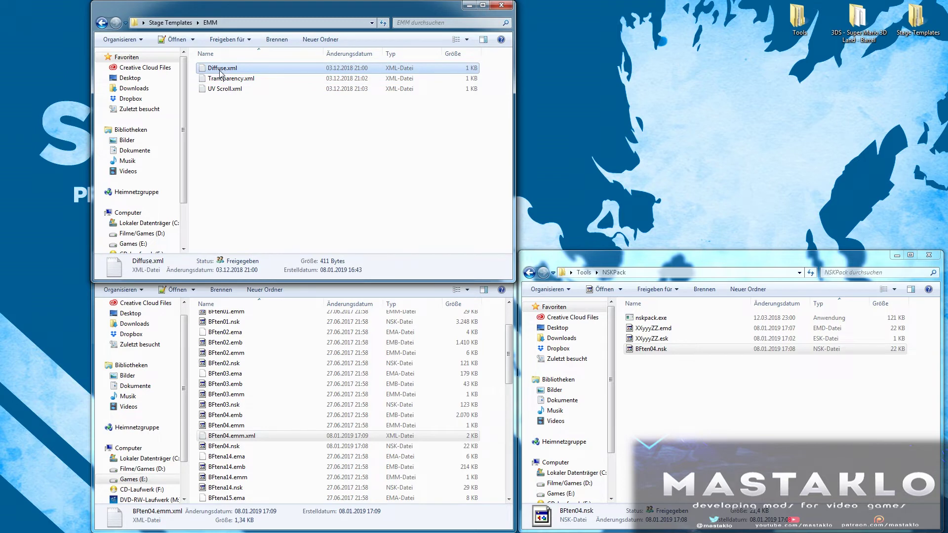
- Copy the complete EMMMaterial block from the Diffuse.xml template and paste it inside the EMM element of BFten04.emm.xml
{"action": "double_click", "coordinate": [219, 71]}
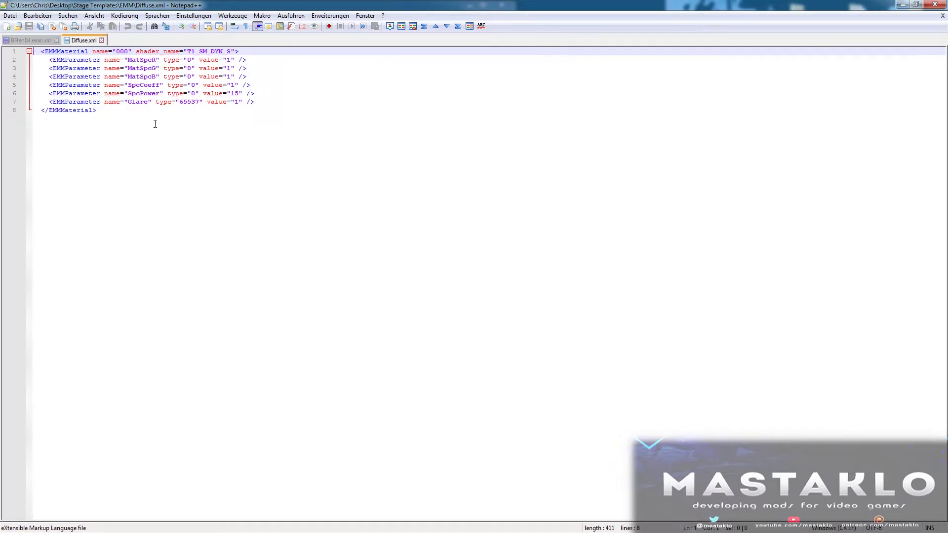
{"action": "left_click_drag", "start_coordinate": [105, 113], "coordinate": [2, 51]}
{"action": "key", "text": "ctrl+c"}
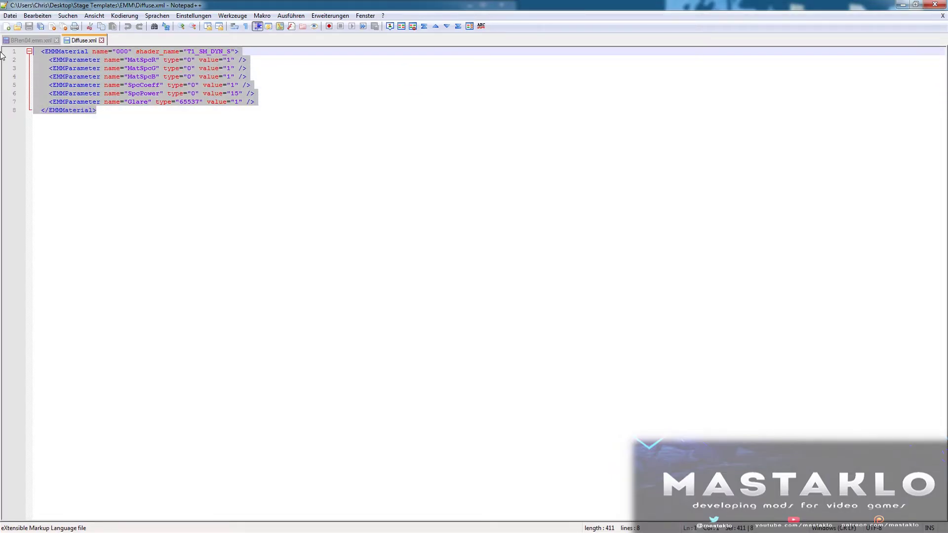
{"action": "key", "text": "ctrl+Tab"}
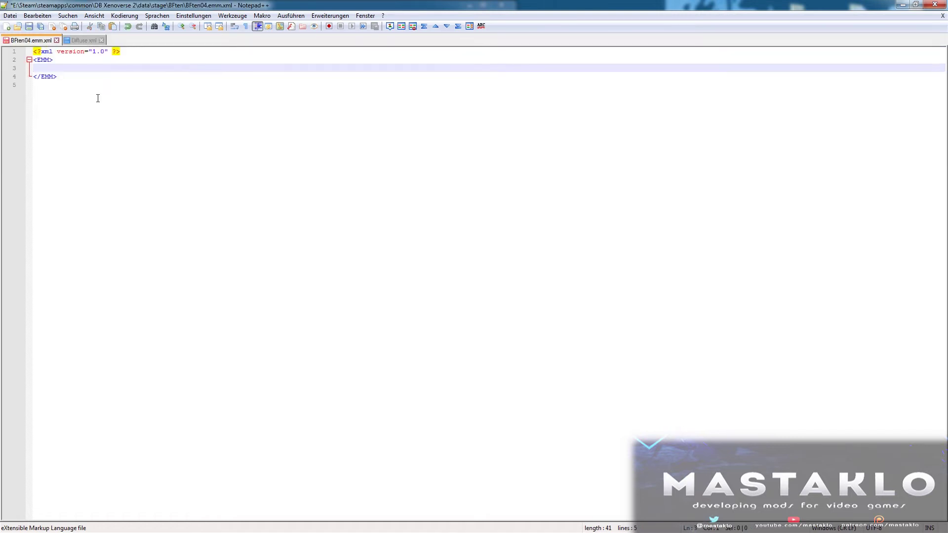
{"action": "key", "text": "ctrl+v"}
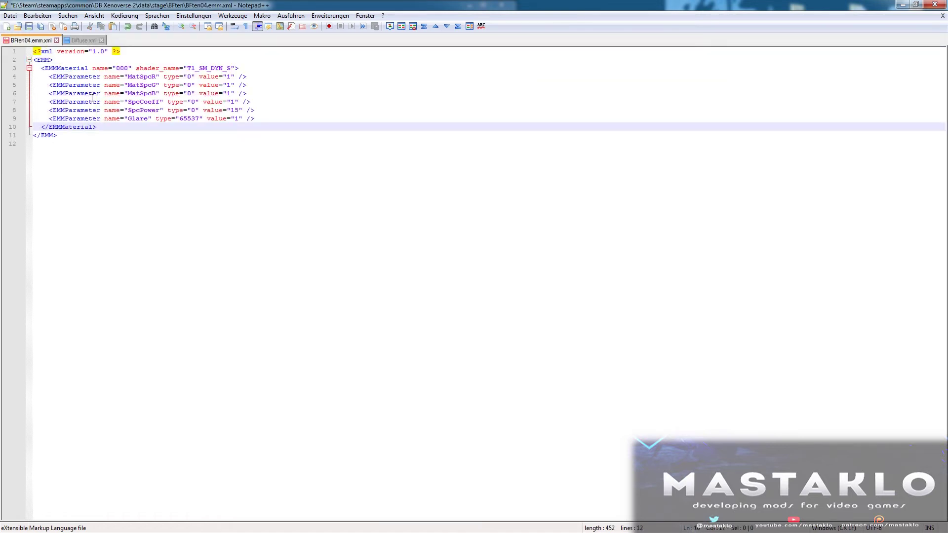
- Add a second copy of the EMMMaterial block named 001, save BFten04.emm.xml and close both XML files
{"action": "key", "text": "ctrl+v"}
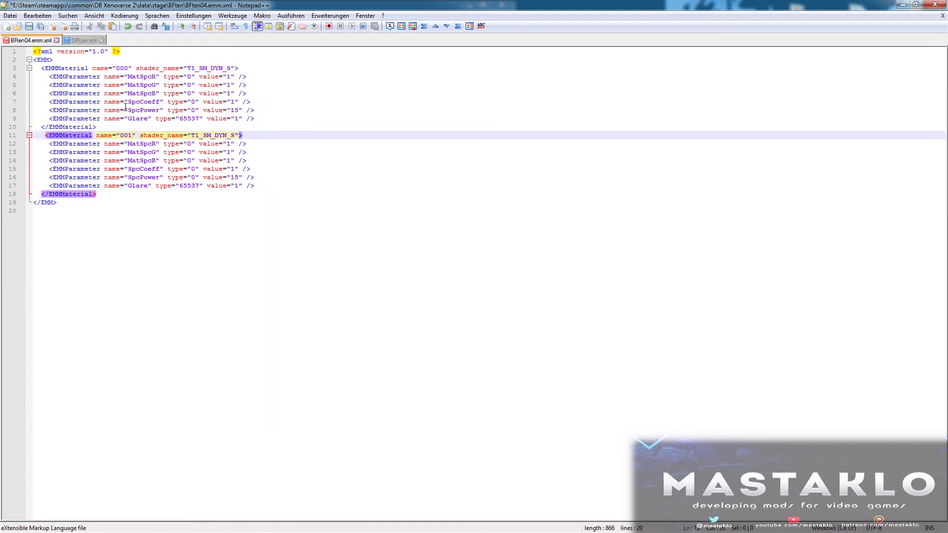
{"action": "key", "text": "ctrl+s"}
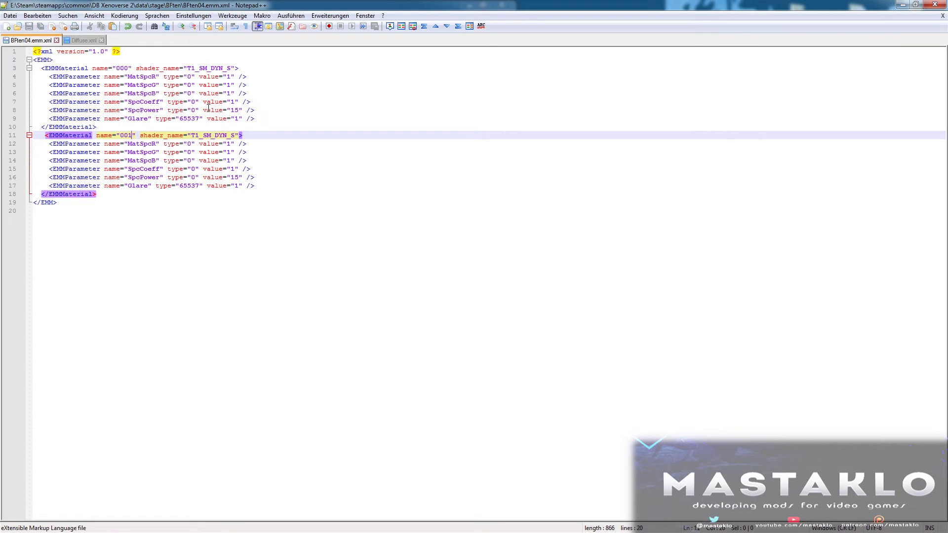
{"action": "left_click", "coordinate": [56, 40]}
{"action": "left_click", "coordinate": [44, 40]}
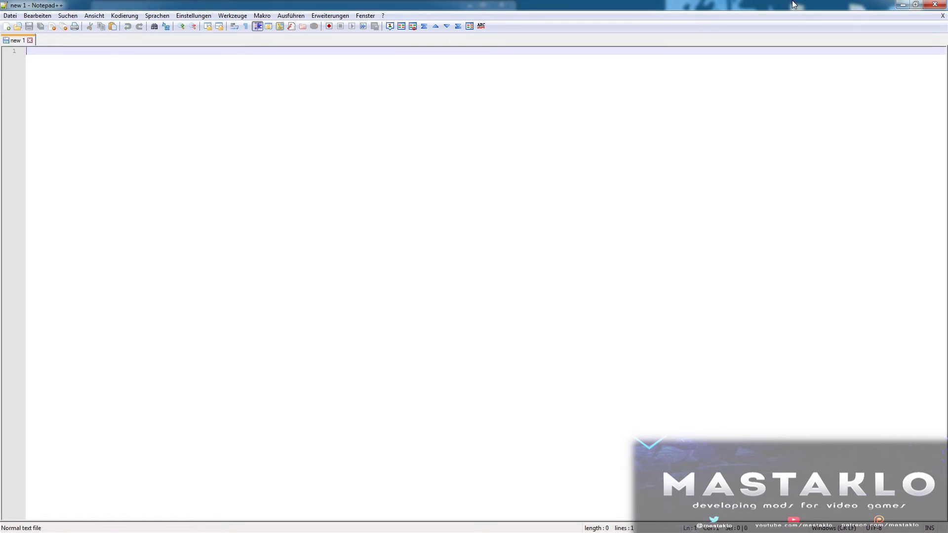
{"action": "left_click", "coordinate": [900, 11]}
- Convert BFten04.emm.xml in the BFten stage folder back to the EMM format
{"action": "left_click", "coordinate": [230, 436]}
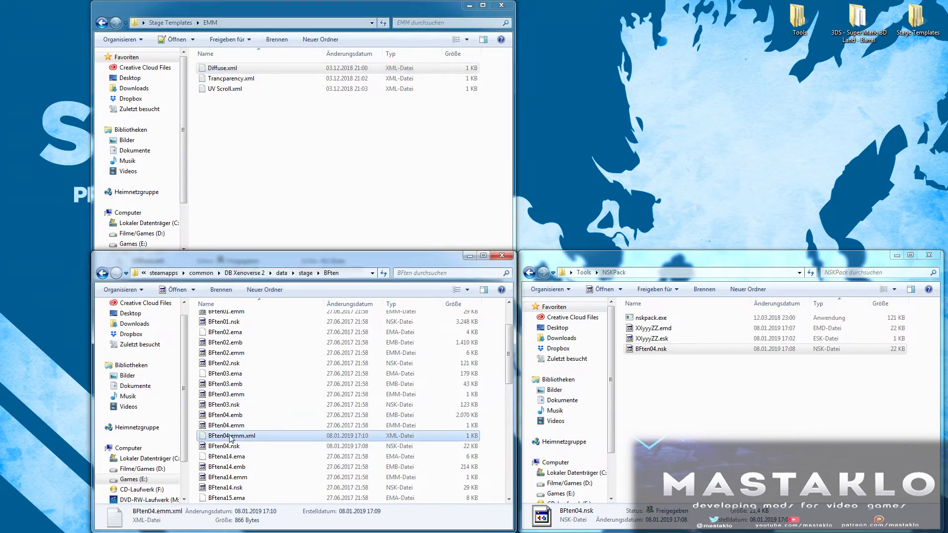
{"action": "right_click", "coordinate": [231, 436]}
{"action": "mouse_move", "coordinate": [271, 340]}
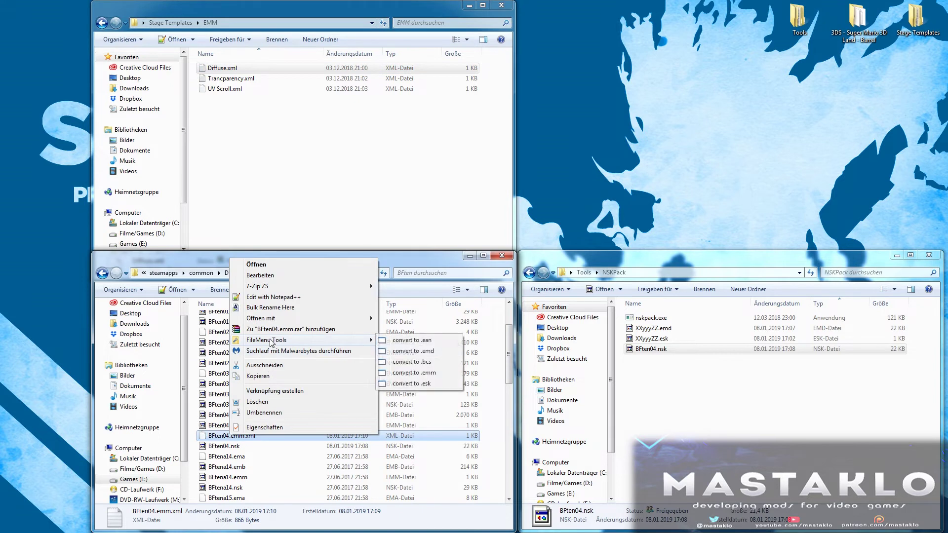
{"action": "left_click", "coordinate": [420, 379]}
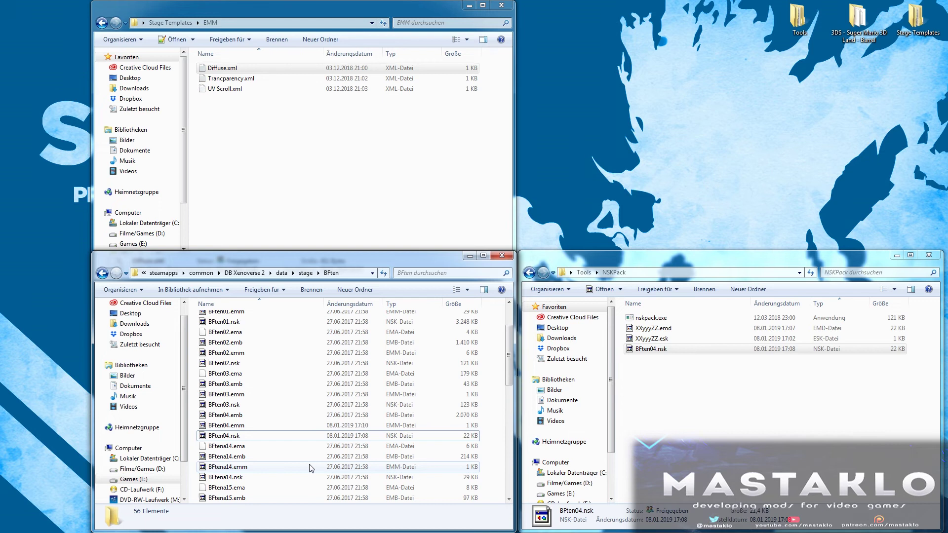
- Extract BFten04.emb and delete the three DDS textures DATA000, DATA001 and DATA002 from the resulting BFten04 folder
{"action": "left_click", "coordinate": [231, 418]}
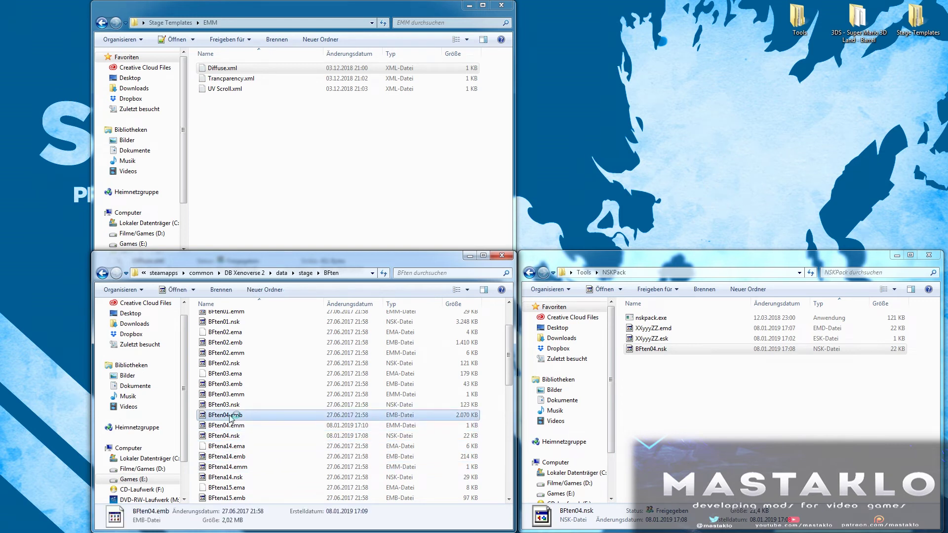
{"action": "scroll", "coordinate": [229, 415], "scroll_direction": "up", "scroll_amount": 3}
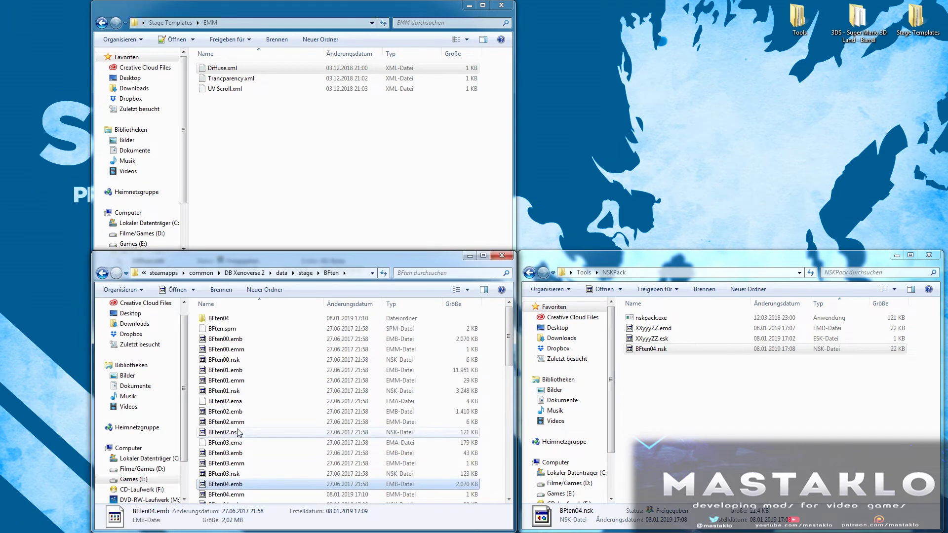
{"action": "double_click", "coordinate": [224, 320]}
{"action": "left_click_drag", "start_coordinate": [379, 399], "coordinate": [223, 351]}
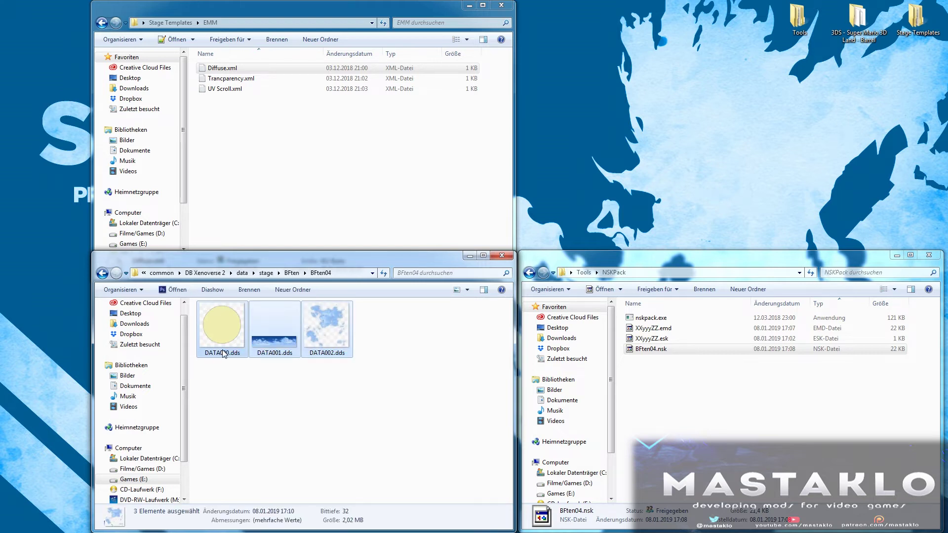
{"action": "key", "text": "Delete"}
{"action": "key", "text": "Return"}
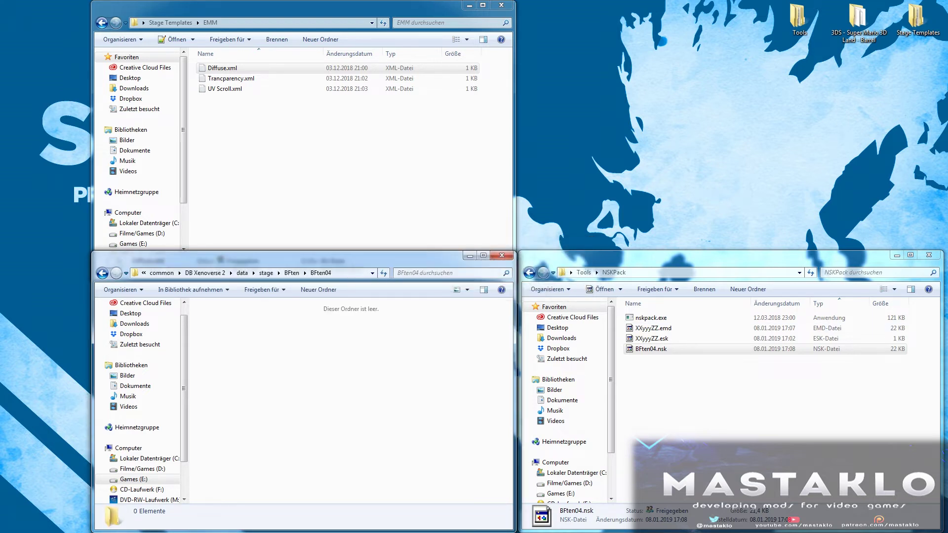
- Open both barrel PNG textures from the desktop's 3DS - Super Mario 3D Land - Barrel folder in Photoshop
{"action": "double_click", "coordinate": [858, 20]}
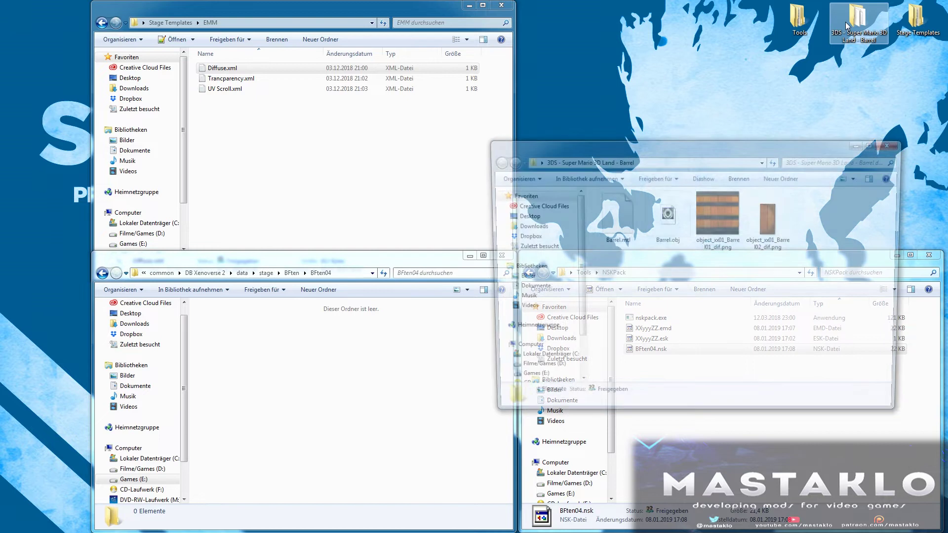
{"action": "left_click_drag", "start_coordinate": [770, 146], "coordinate": [785, 40]}
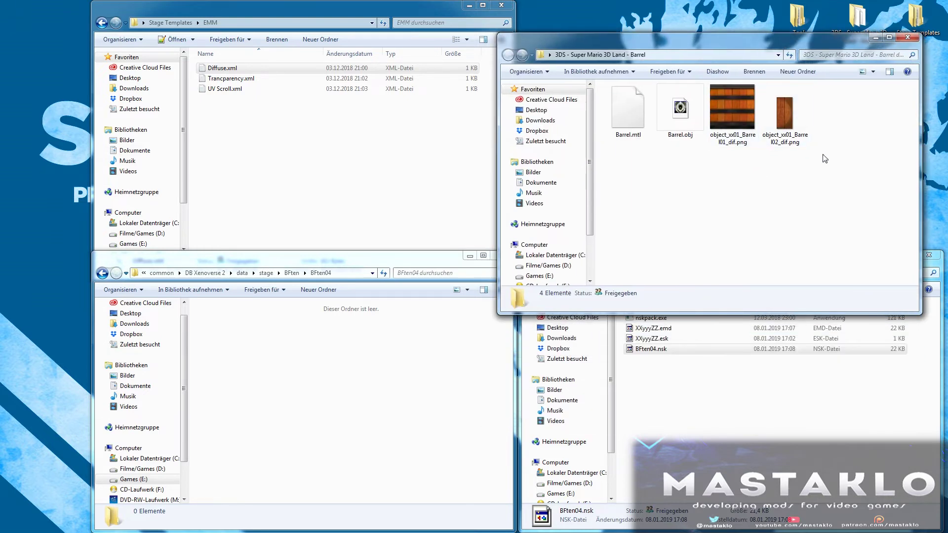
{"action": "left_click_drag", "start_coordinate": [821, 155], "coordinate": [740, 112]}
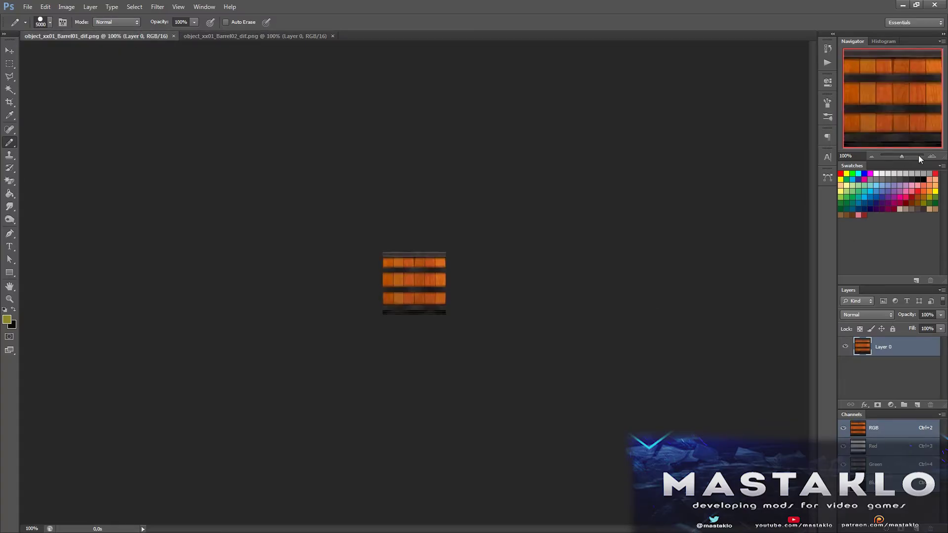
- Copy the entire object_xx01_Barrel01_dif.png image into a new alpha channel
{"action": "left_click", "coordinate": [931, 156]}
{"action": "left_click", "coordinate": [931, 156]}
{"action": "left_click", "coordinate": [931, 156]}
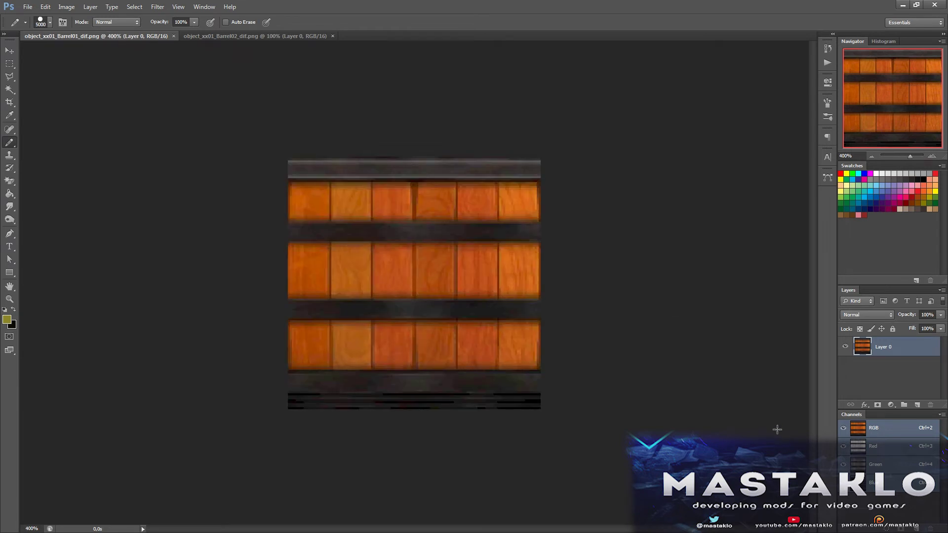
{"action": "key", "text": "ctrl+a"}
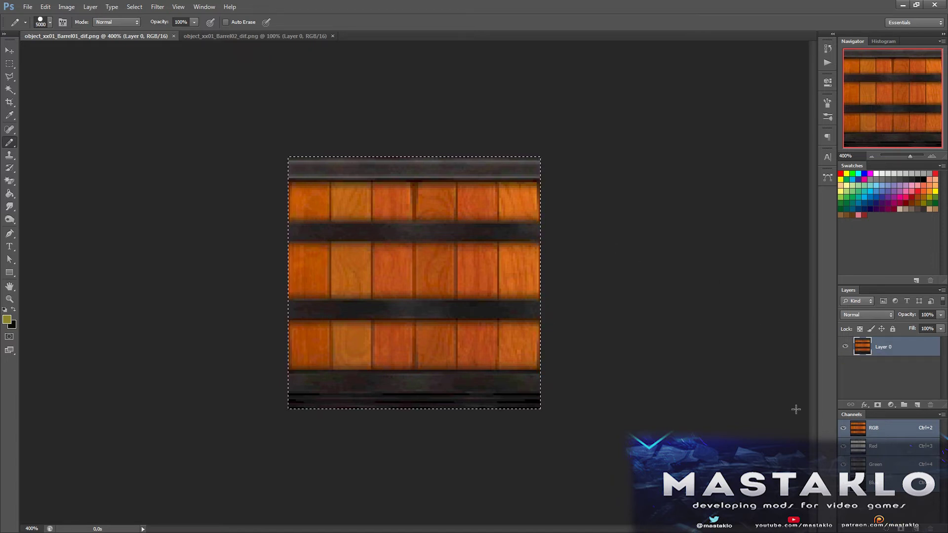
{"action": "left_click", "coordinate": [916, 529]}
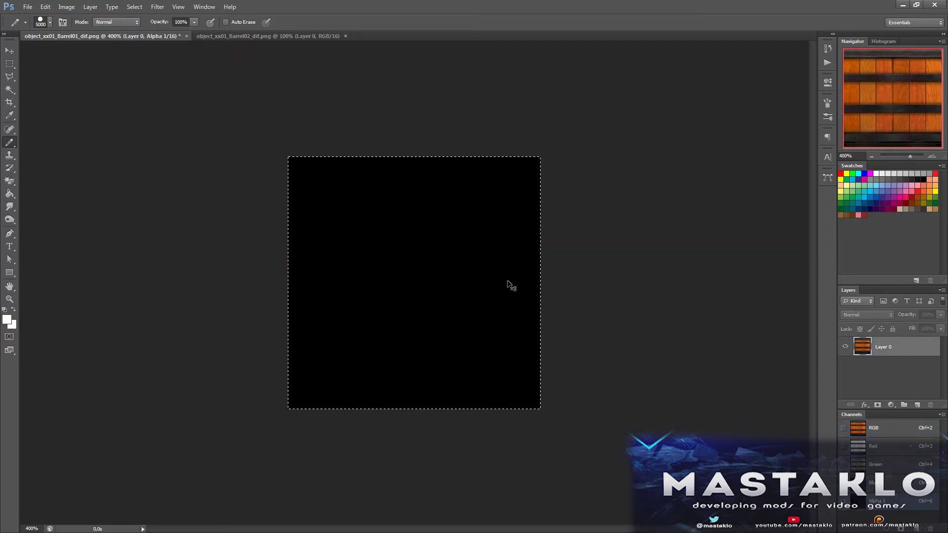
{"action": "key", "text": "ctrl+v"}
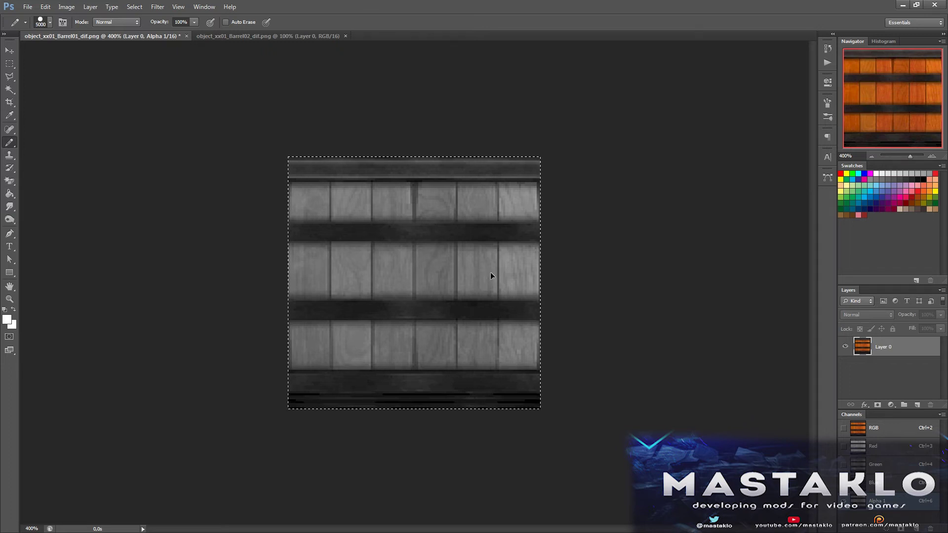
- Save the Barrel01 texture to the Desktop as 000.dds in DXT5 interpolated alpha format without MIP maps
{"action": "key", "text": "ctrl+shift+s"}
{"action": "left_click", "coordinate": [361, 149]}
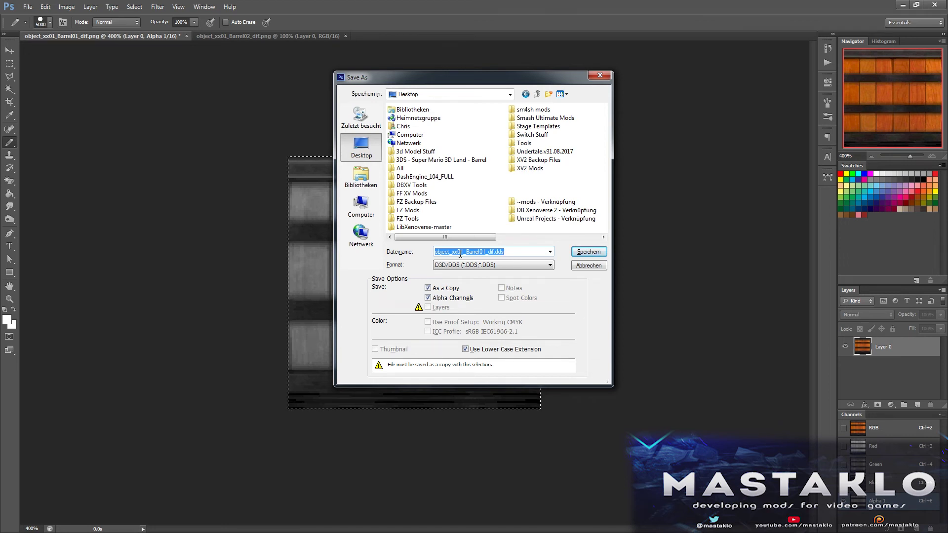
{"action": "type", "text": "004"}
{"action": "key", "text": "Return"}
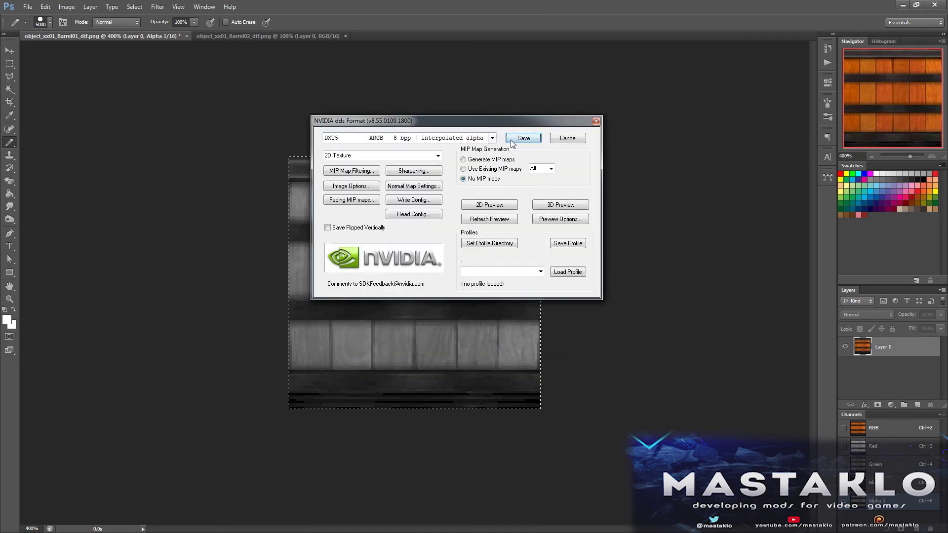
{"action": "left_click", "coordinate": [512, 143]}
- Paste the copied image into a new alpha channel of the Barrel02 texture and save it to the Desktop as 001.dds, DXT5 without MIP maps
{"action": "left_click", "coordinate": [227, 37]}
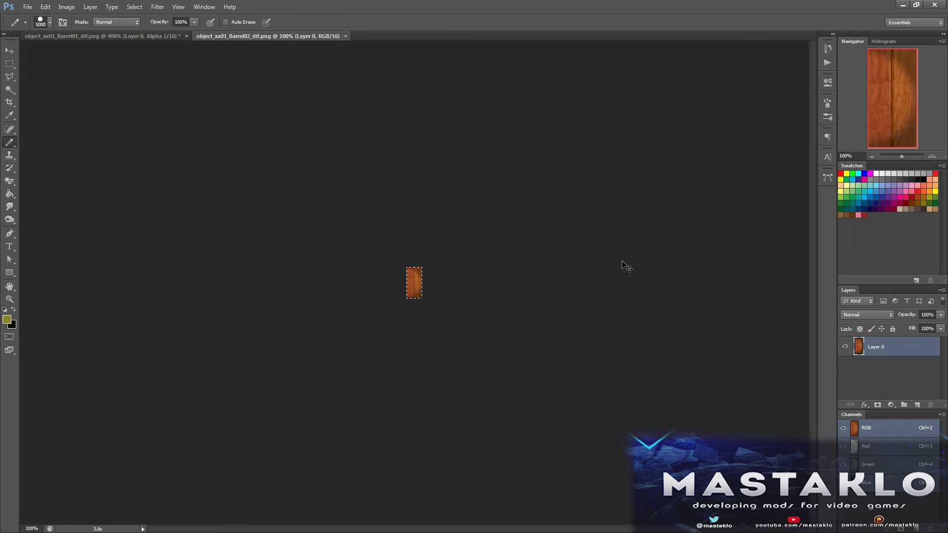
{"action": "left_click", "coordinate": [916, 528]}
{"action": "key", "text": "ctrl+v"}
{"action": "key", "text": "ctrl+shift+s"}
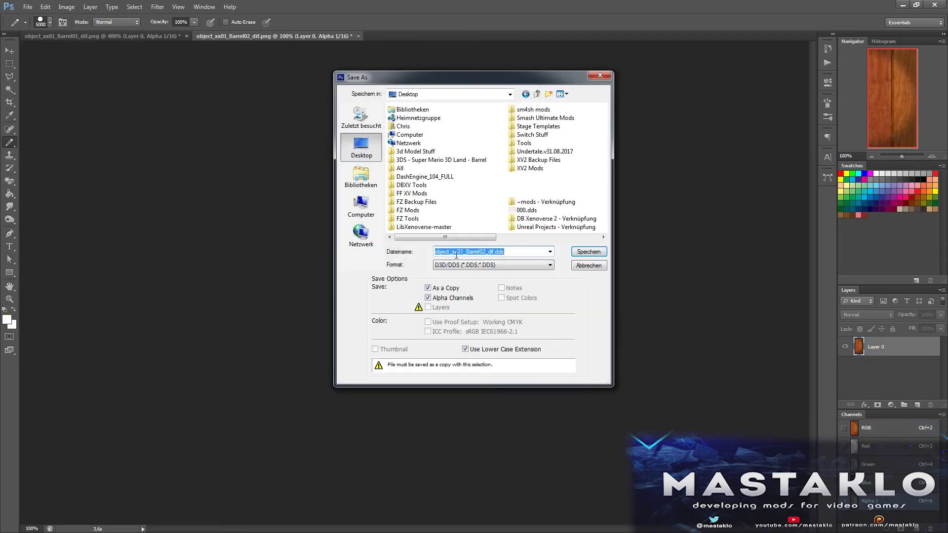
{"action": "type", "text": "001"}
{"action": "key", "text": "Return"}
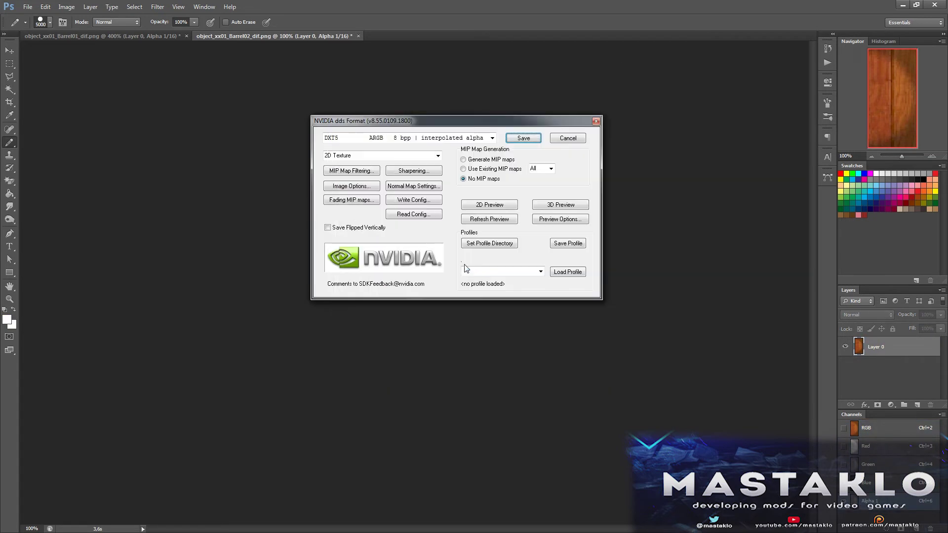
{"action": "key", "text": "Return"}
- Switch to Windows Explorer and transfer 000.dds and 001.dds from the Desktop into the BFten04 folder
{"action": "left_click", "coordinate": [906, 4]}
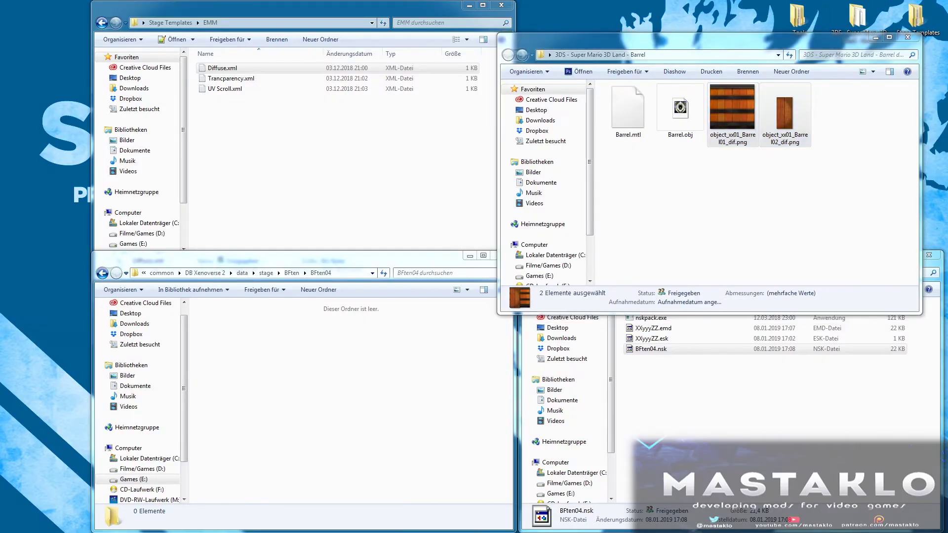
{"action": "left_click", "coordinate": [425, 402]}
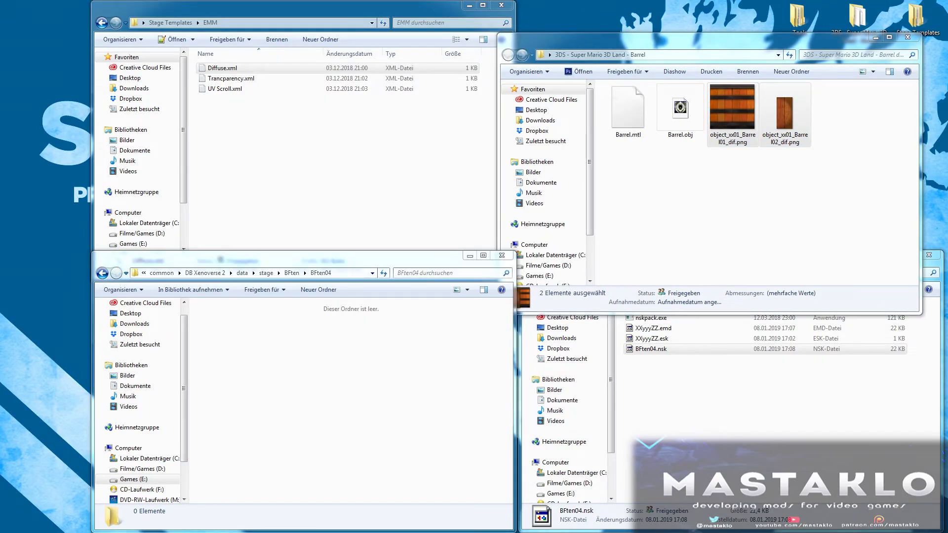
{"action": "left_click_drag", "start_coordinate": [0, 421], "coordinate": [346, 421]}
{"action": "left_click", "coordinate": [336, 425]}
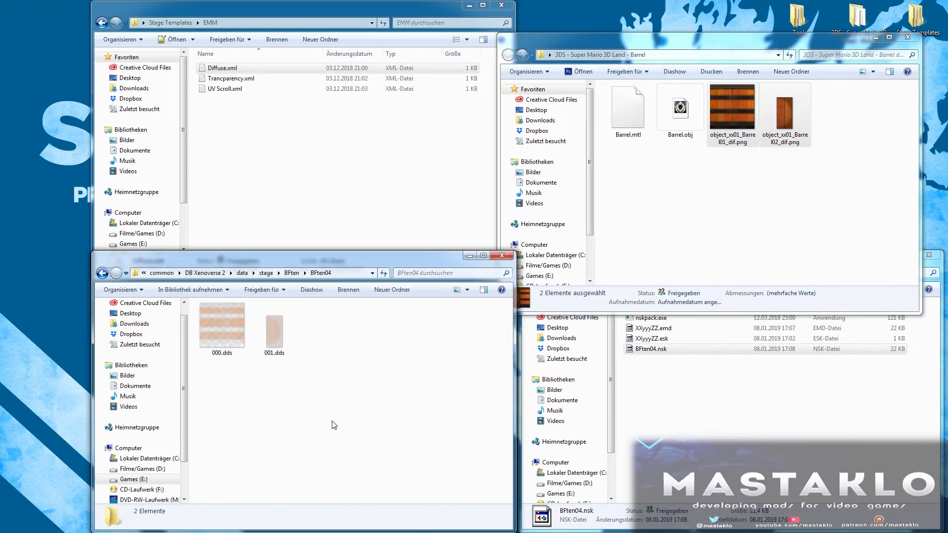
- Convert the BFten04 texture folder to an EMB file in the BFten stage folder
{"action": "key", "text": "BackSpace"}
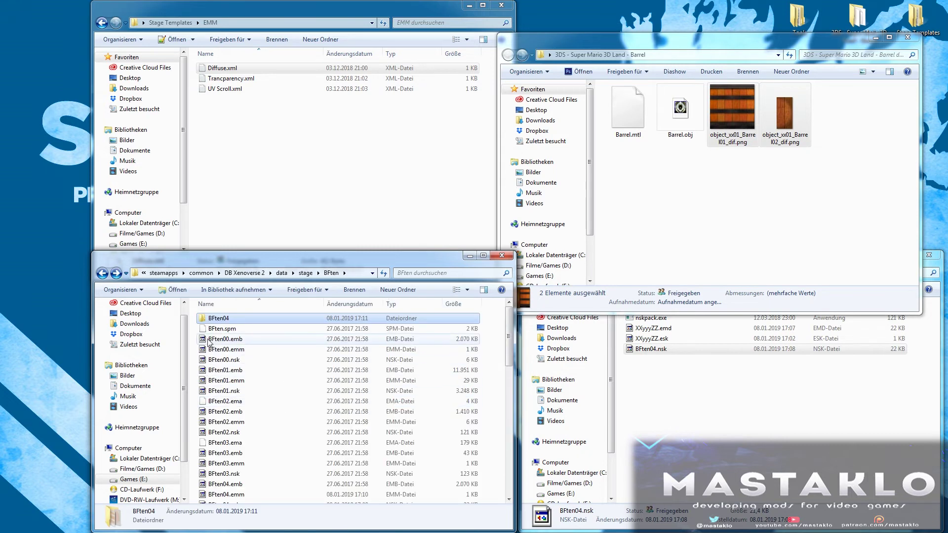
{"action": "right_click", "coordinate": [221, 323]}
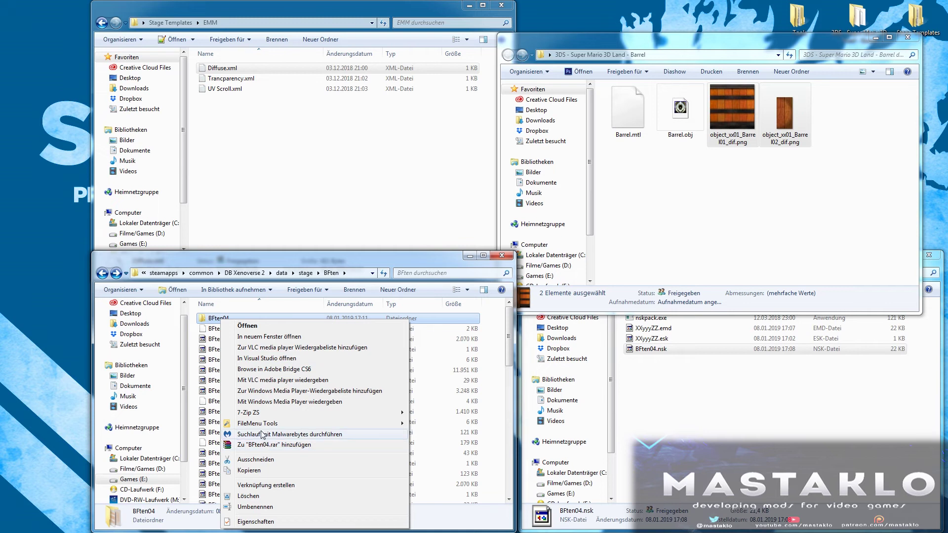
{"action": "mouse_move", "coordinate": [259, 425]}
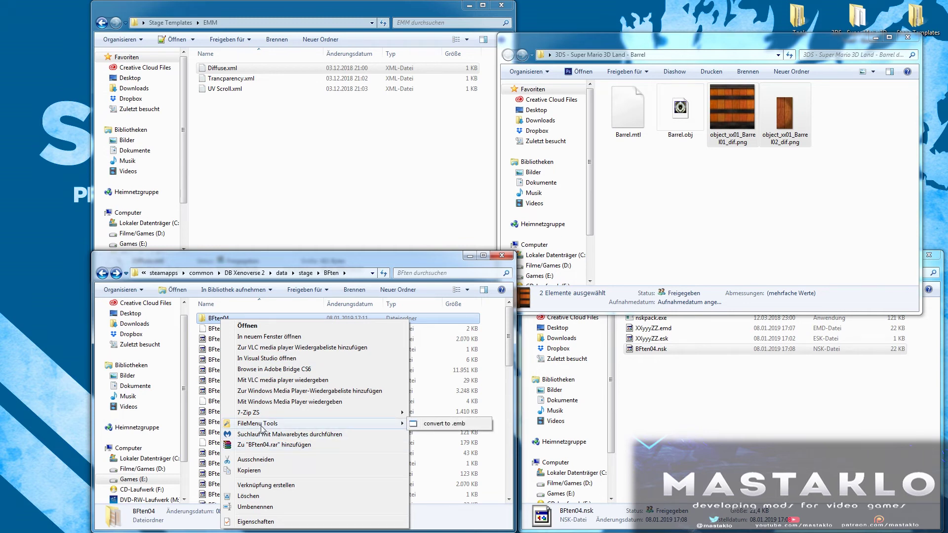
{"action": "left_click", "coordinate": [443, 424]}
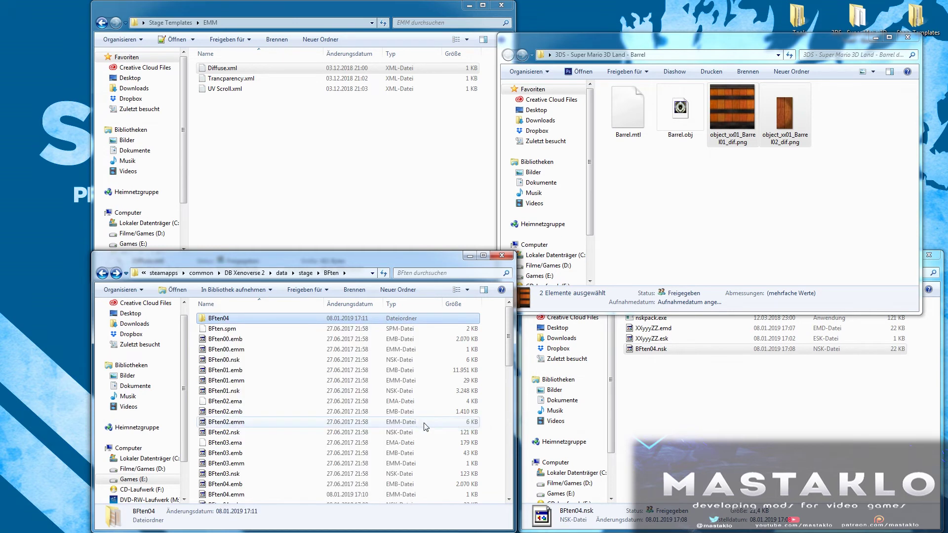
{"action": "scroll", "coordinate": [512, 338], "scroll_direction": "down", "scroll_amount": 4}
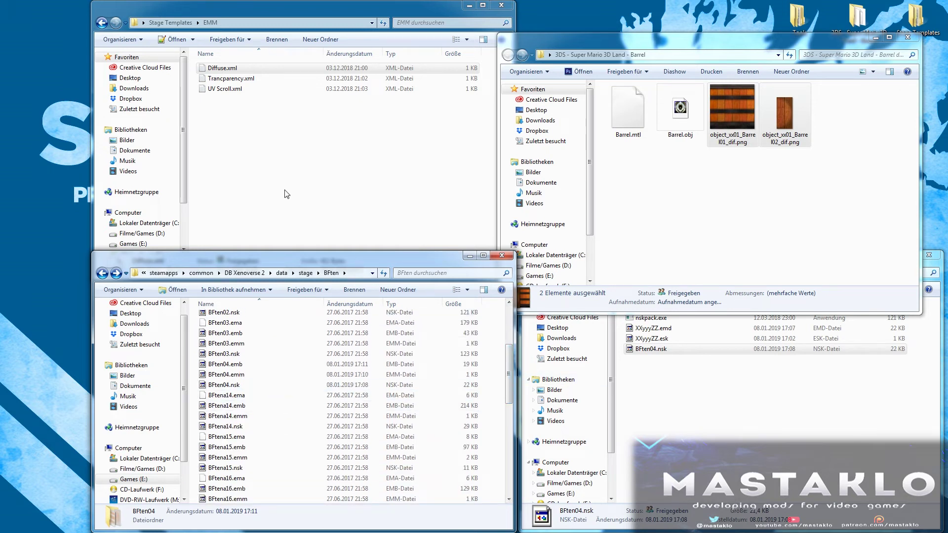
{"action": "left_click", "coordinate": [682, 379]}
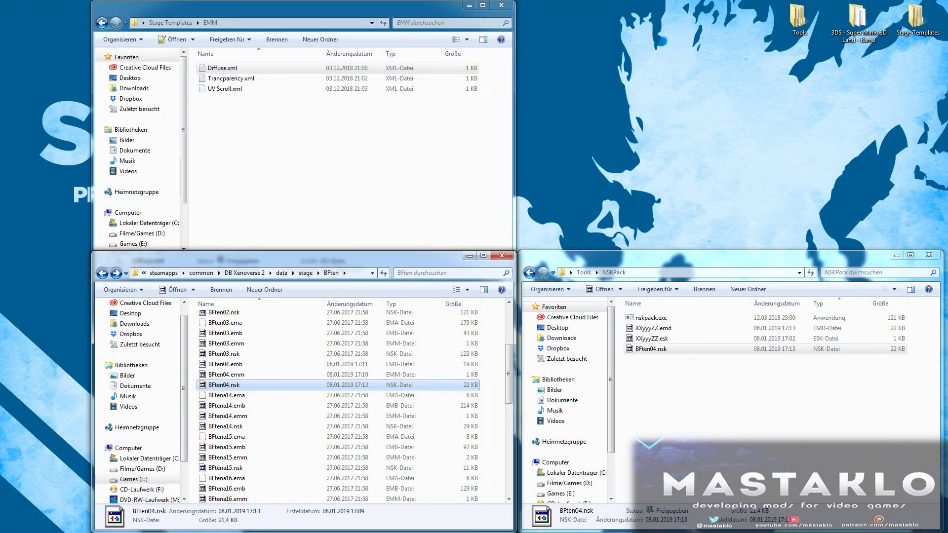
- Open BFten.map.xml from the XenoXMLConverter folder in Notepad++ and fold its sections to reach the last object in ListObject
{"action": "left_click", "coordinate": [738, 412]}
{"action": "key", "text": "BackSpace"}
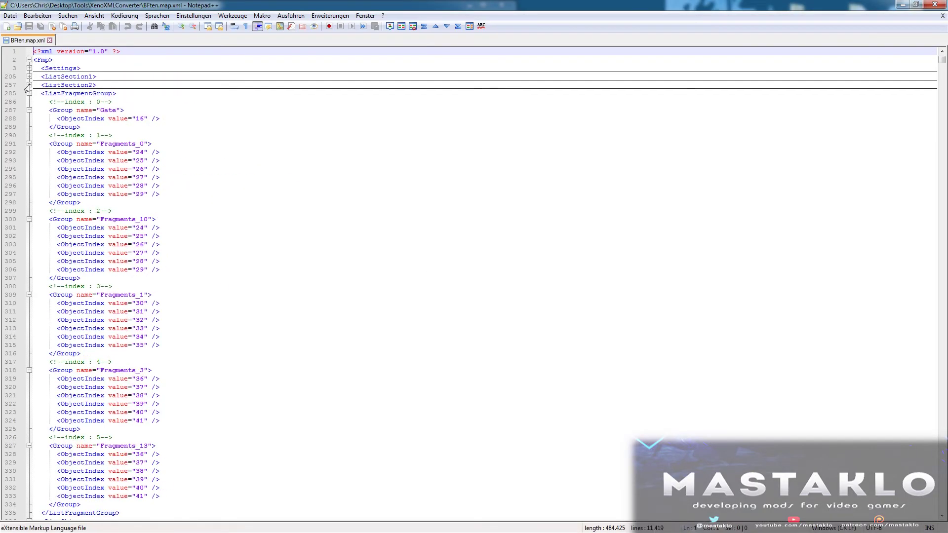
{"action": "left_click", "coordinate": [32, 93]}
{"action": "left_click", "coordinate": [33, 102]}
{"action": "left_click", "coordinate": [33, 110]}
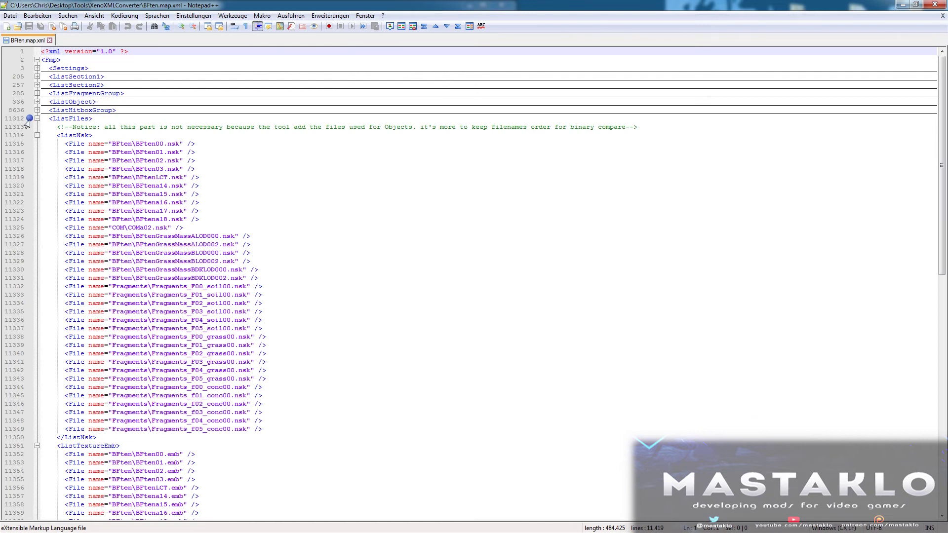
{"action": "left_click", "coordinate": [33, 118]}
{"action": "left_click", "coordinate": [34, 101]}
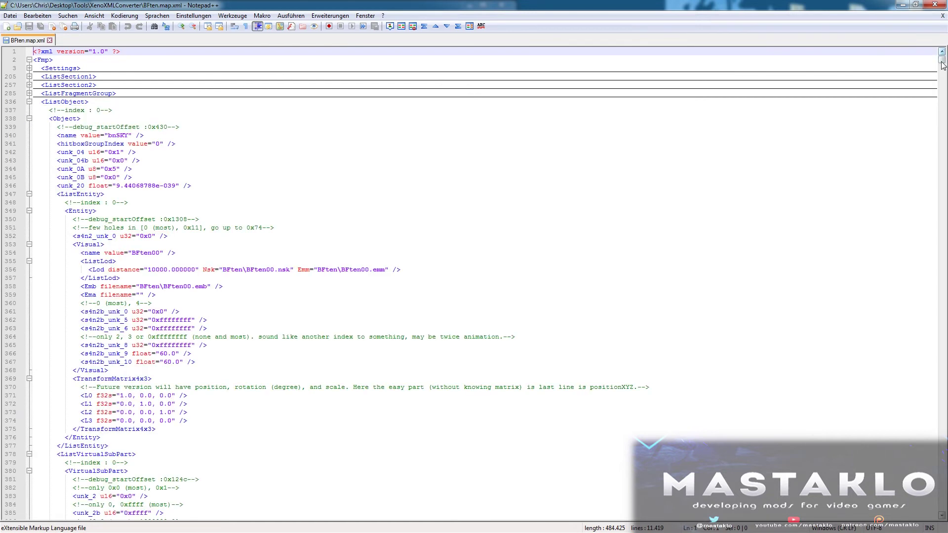
{"action": "left_click_drag", "start_coordinate": [942, 61], "coordinate": [943, 514]}
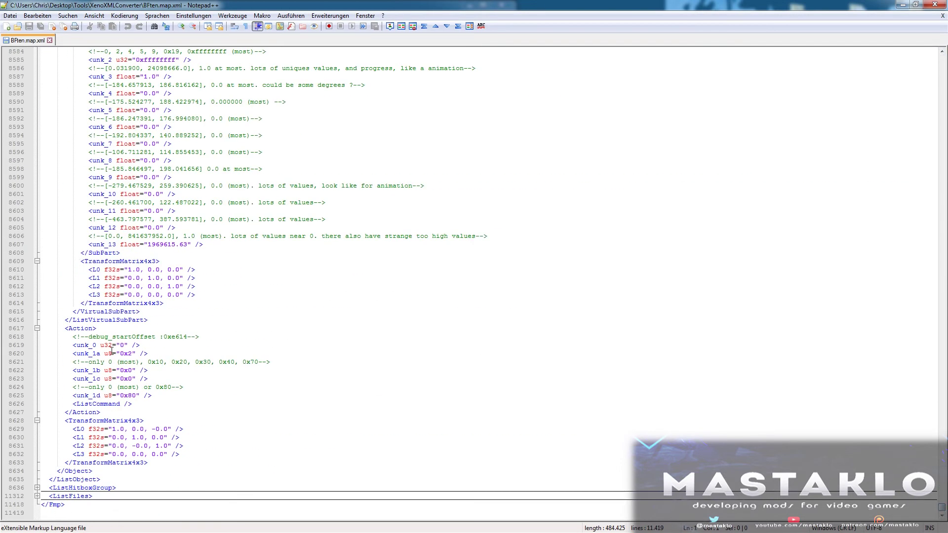
- Set the L3 position row of the last object's TransformMatrix4x3 to 0.0, -1.0, 0.0 and save the map XML
{"action": "left_click", "coordinate": [131, 437]}
{"action": "left_click_drag", "start_coordinate": [173, 462], "coordinate": [66, 420]}
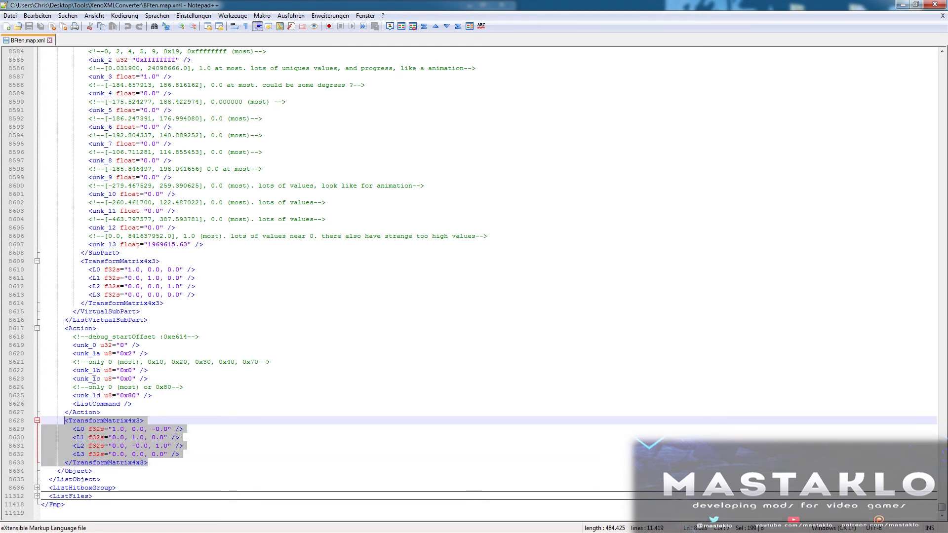
{"action": "left_click", "coordinate": [141, 454]}
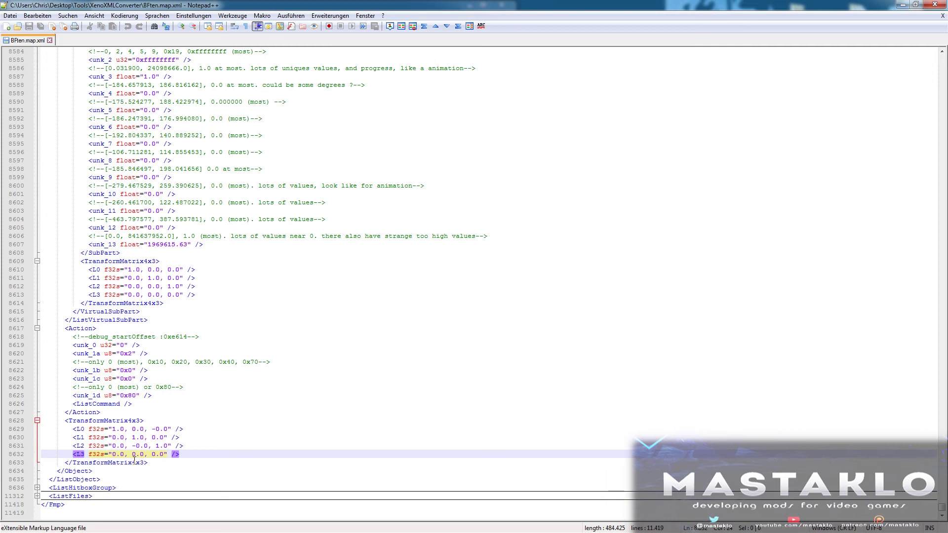
{"action": "type", "text": "-1"}
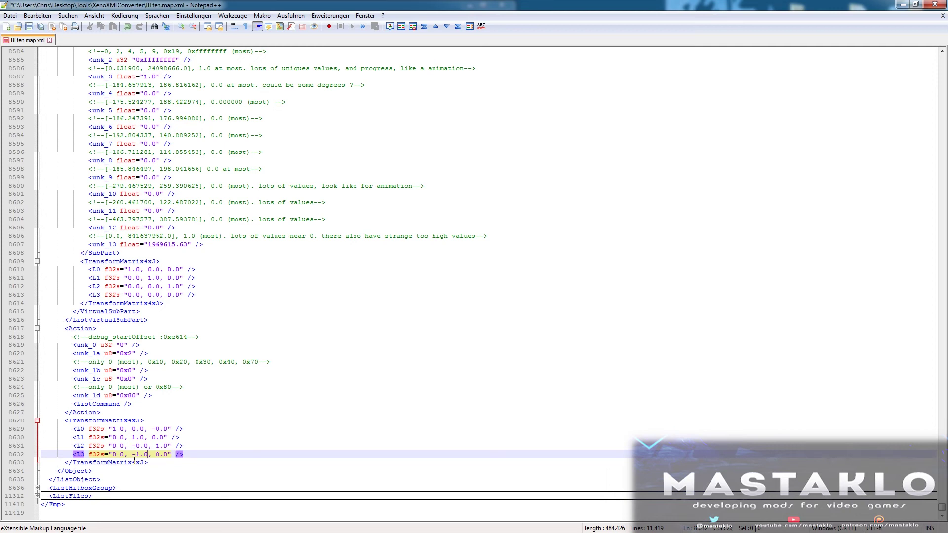
{"action": "key", "text": "ctrl+s"}
{"action": "left_click", "coordinate": [903, 5]}
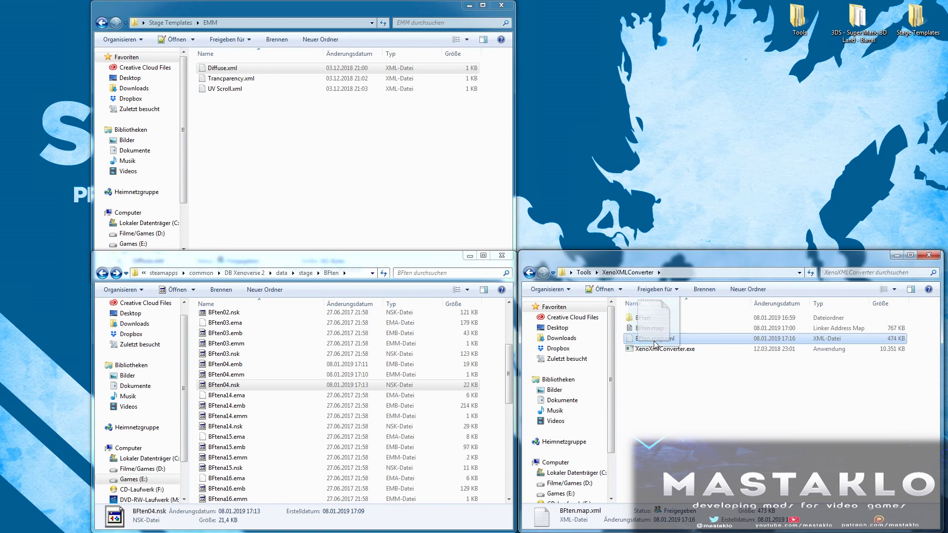
- Convert BFten.map.xml with XenoXmlConverter.exe in Windows Explorer and transfer the resulting BFten.map into the game's stage data
{"action": "left_click_drag", "start_coordinate": [654, 338], "coordinate": [657, 349]}
{"action": "left_click_drag", "start_coordinate": [654, 329], "coordinate": [481, 395]}
{"action": "key", "text": "Delete"}
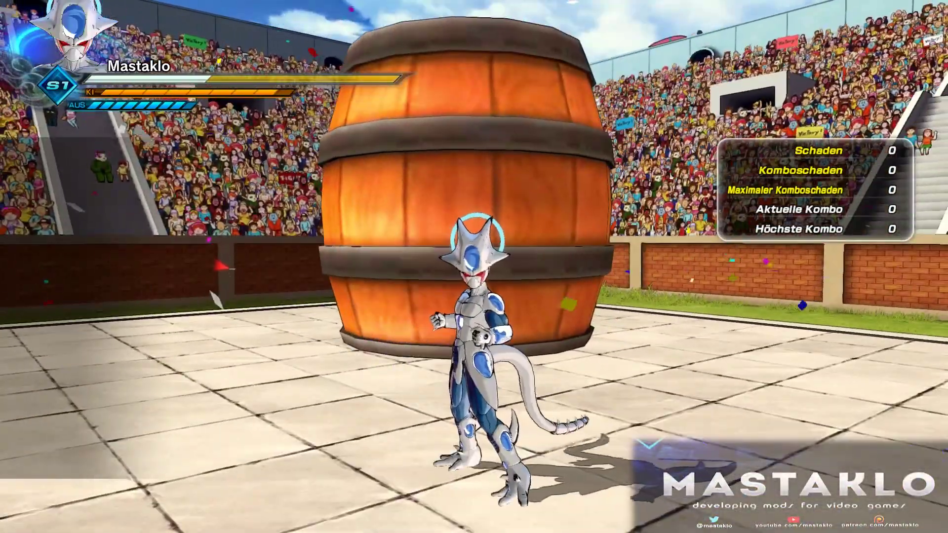
{"action": "key", "text": "Escape"}
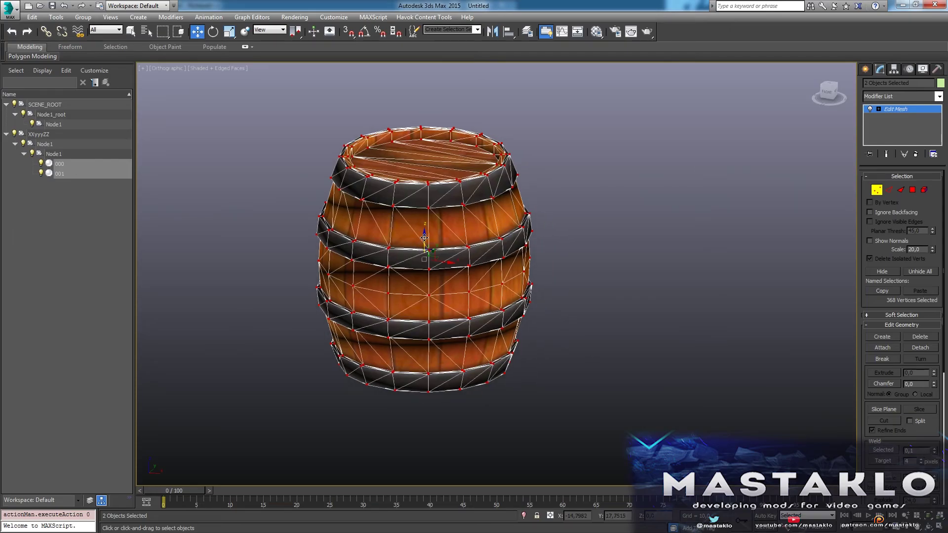
- Switch to 3ds Max and move all vertices of barrel meshes 000 and 001 down along the Z axis
{"action": "left_click_drag", "start_coordinate": [424, 238], "coordinate": [421, 275]}
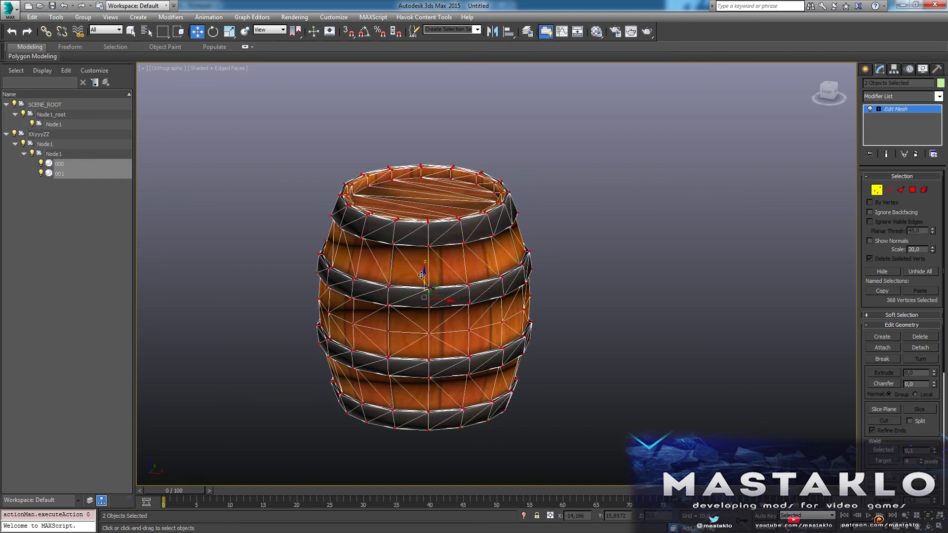
{"action": "left_click_drag", "start_coordinate": [421, 275], "coordinate": [424, 293]}
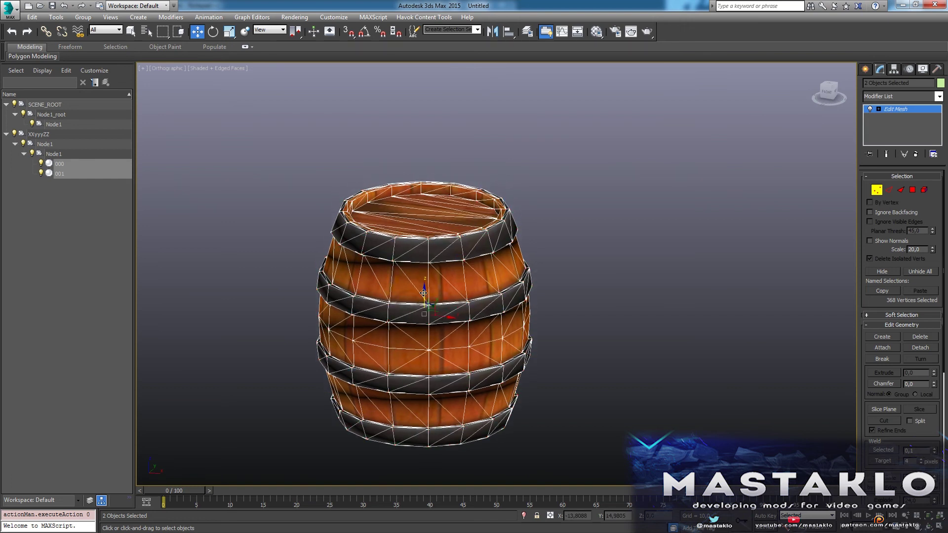
{"action": "left_click", "coordinate": [903, 5]}
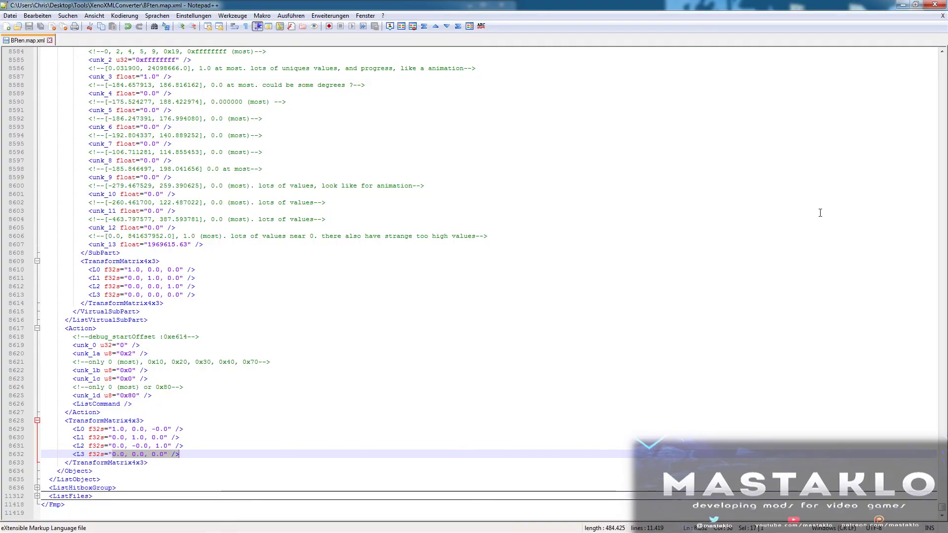